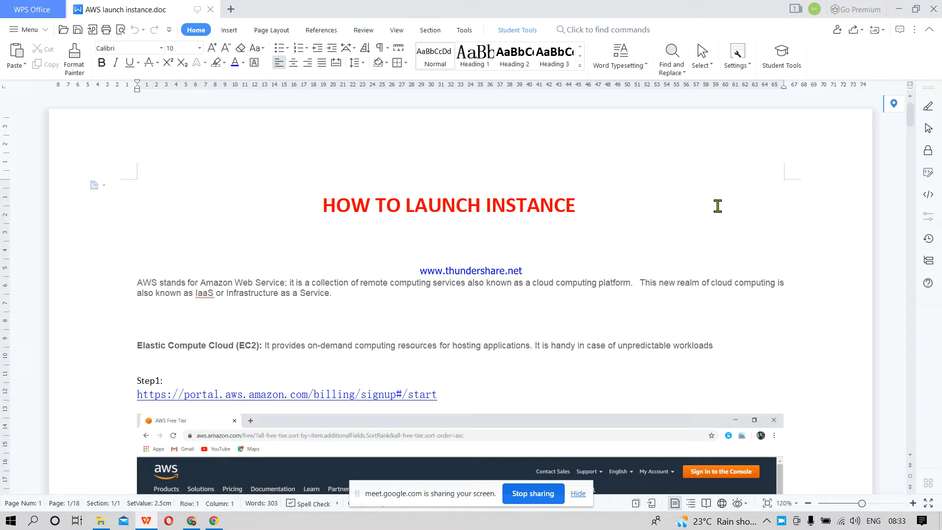
Step: Switch to the Chrome browser and load the AWS Management Console page, aws.amazon.com/console/, in a new tab
click(898, 9)
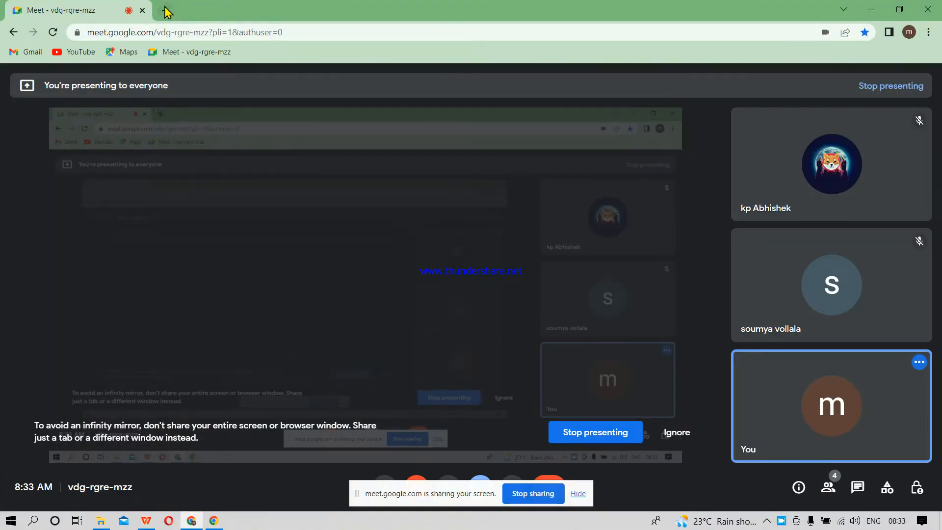
click(167, 8)
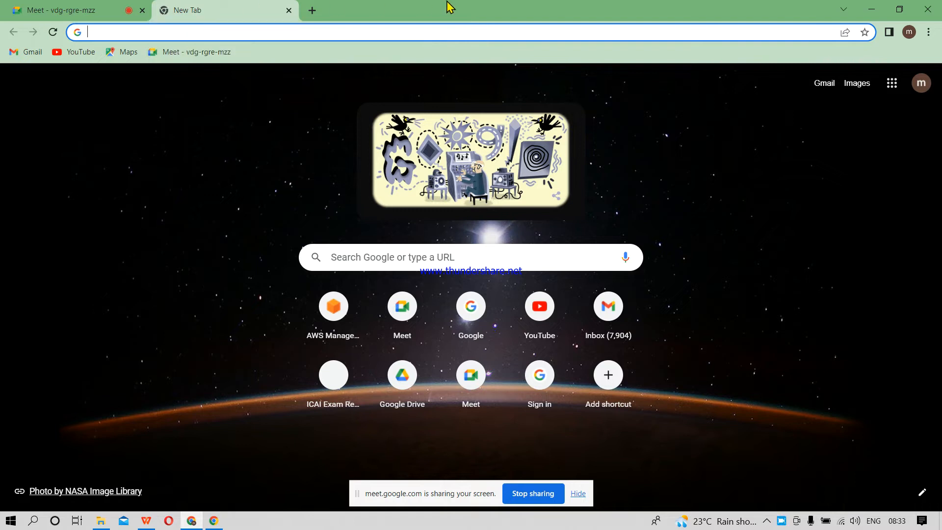
text(aws)
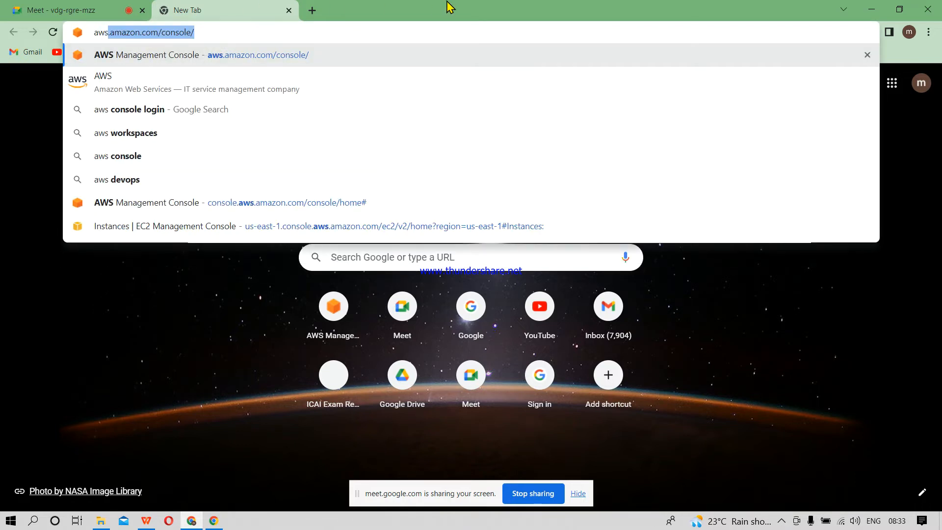
text(.)
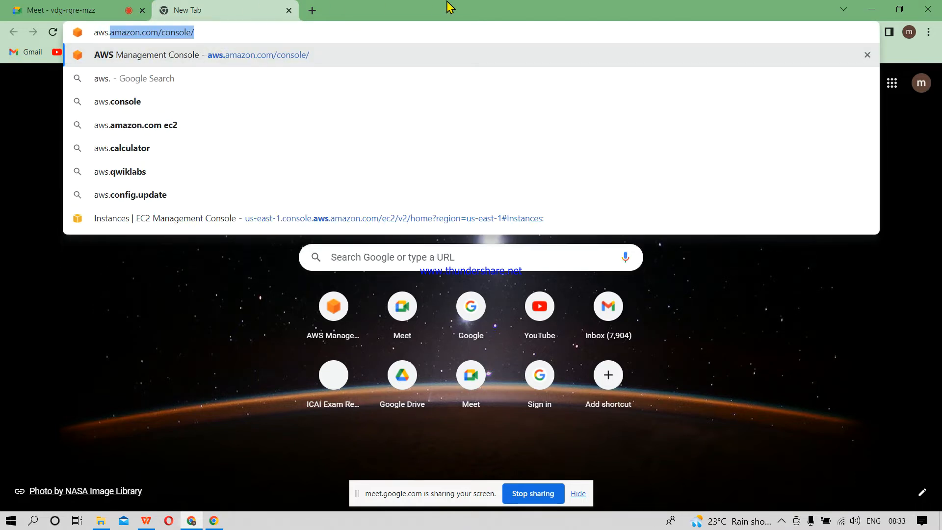
text(a,)
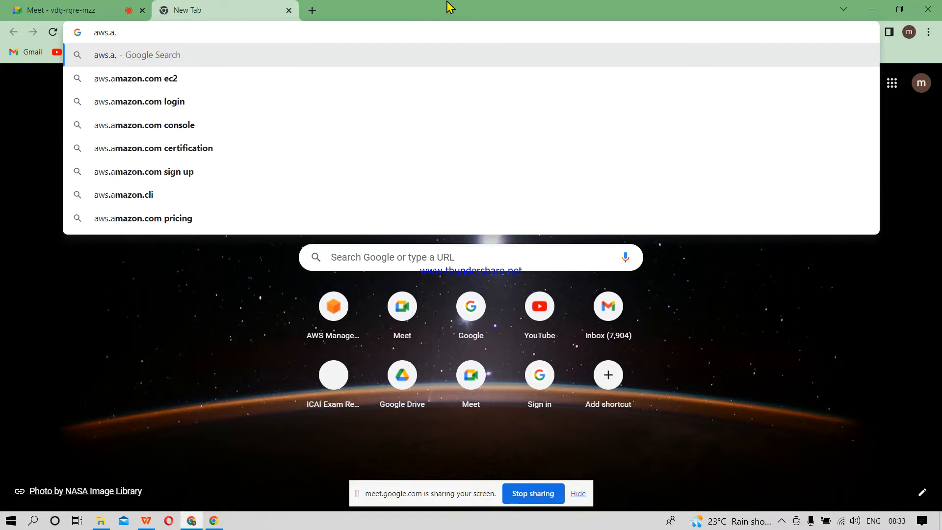
key(BackSpace)
key(Down)
key(Down)
key(Down)
key(Down)
key(Down)
key(Down)
key(Down)
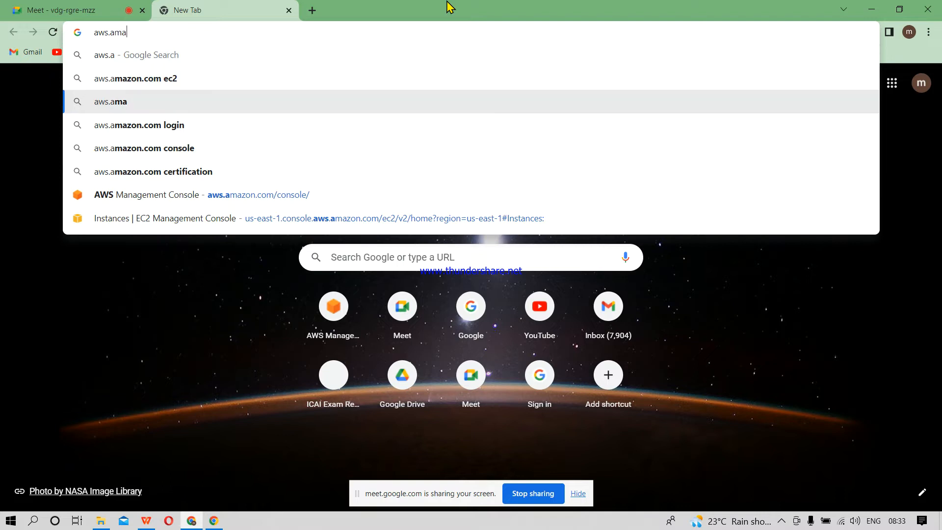
key(Up)
key(Return)
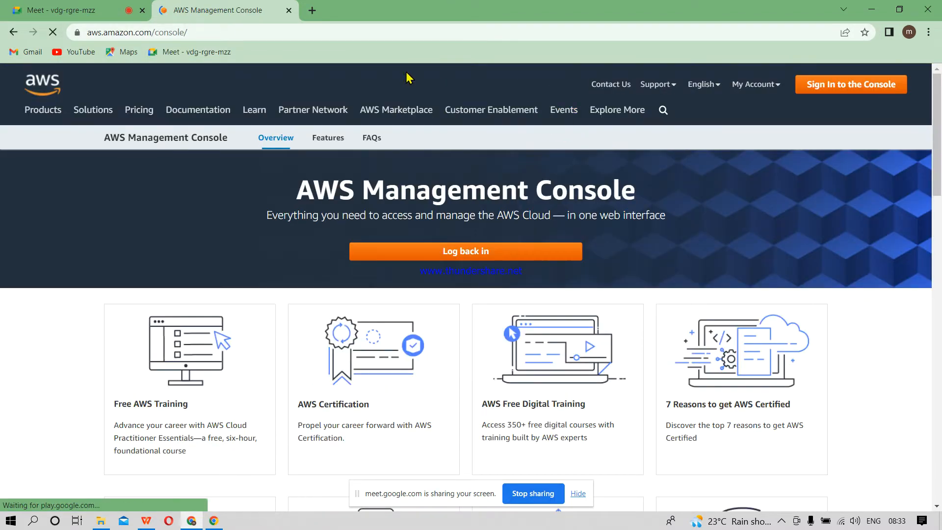
Step: Go to the AWS Management Console sign-in page and start creating a new AWS account
click(242, 31)
key(ctrl+a)
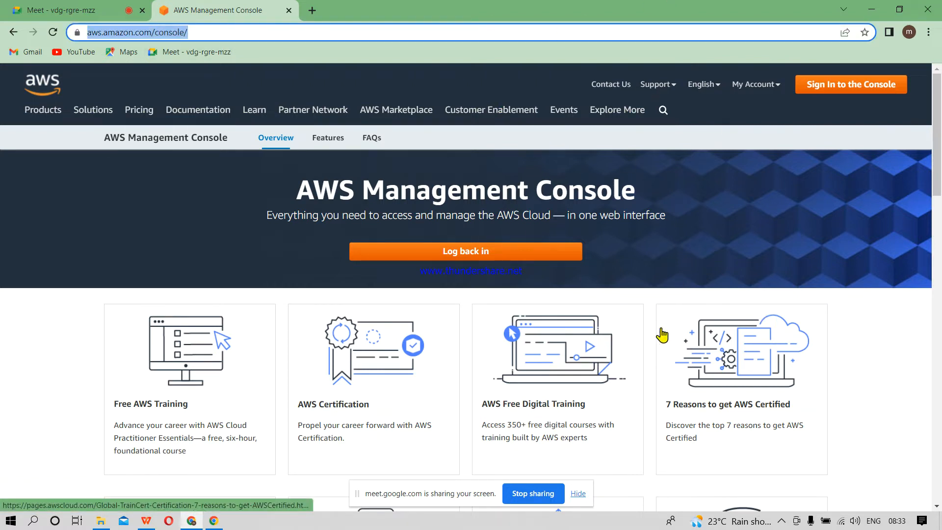
mouse_move(756, 88)
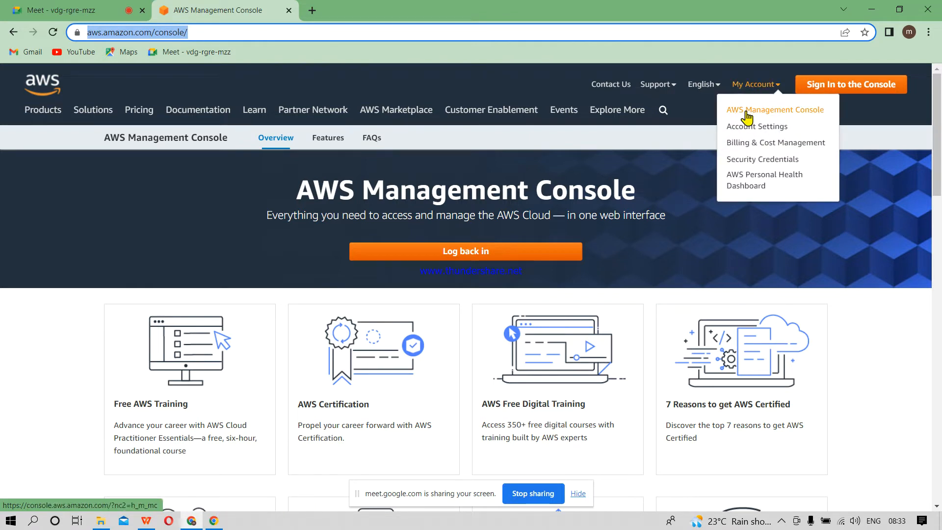
click(746, 113)
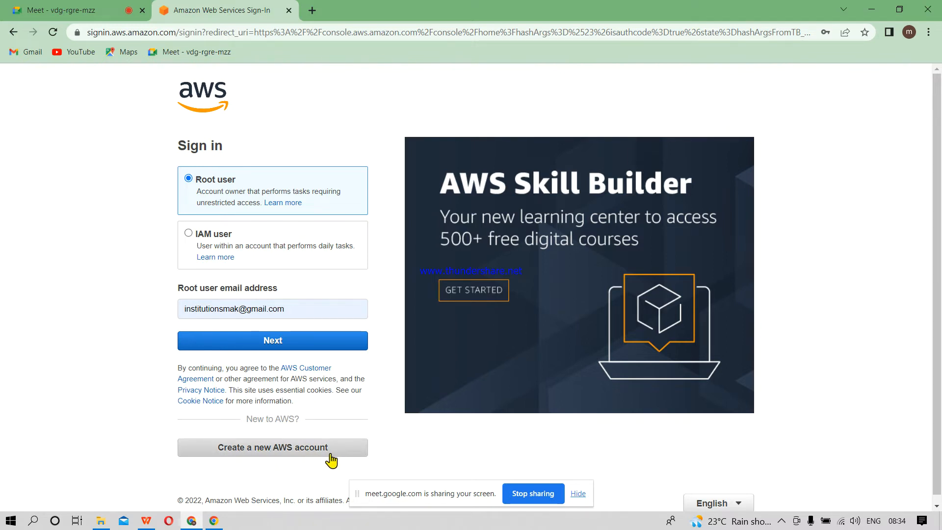
click(266, 458)
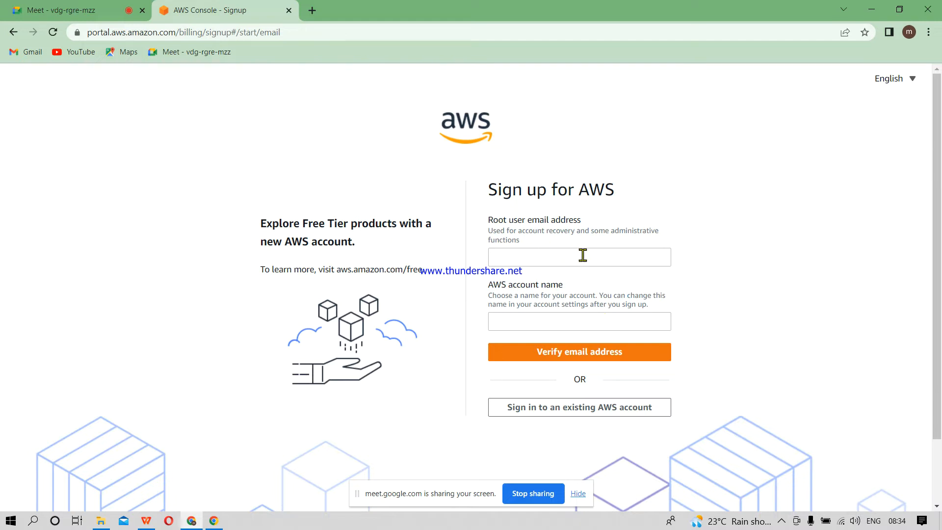
Step: Fill in the root user email address using a saved Gmail suggestion, adding 000 before the @ sign
click(525, 318)
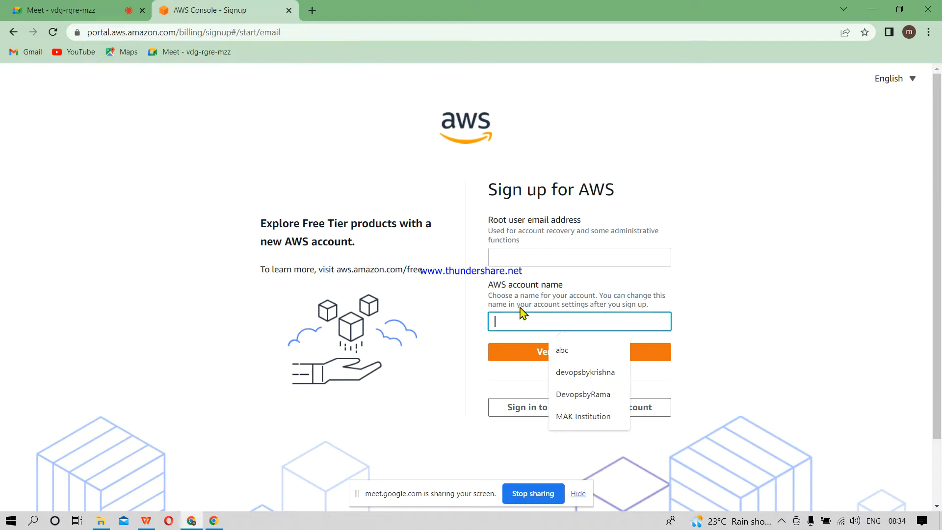
click(538, 250)
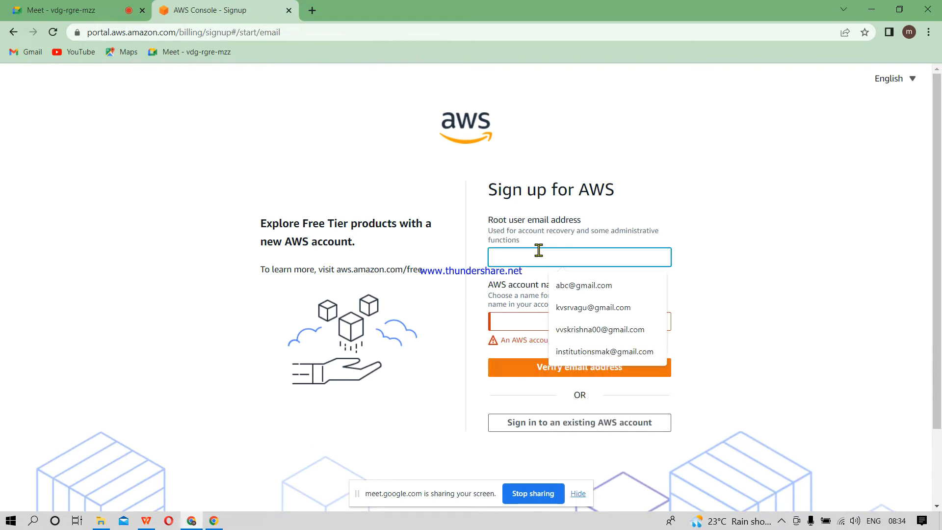
click(589, 310)
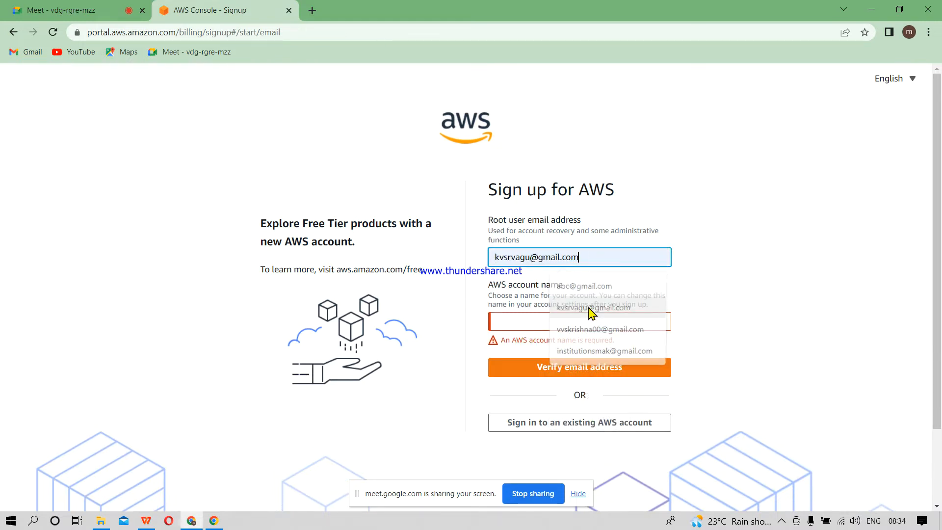
click(605, 265)
key(Left)
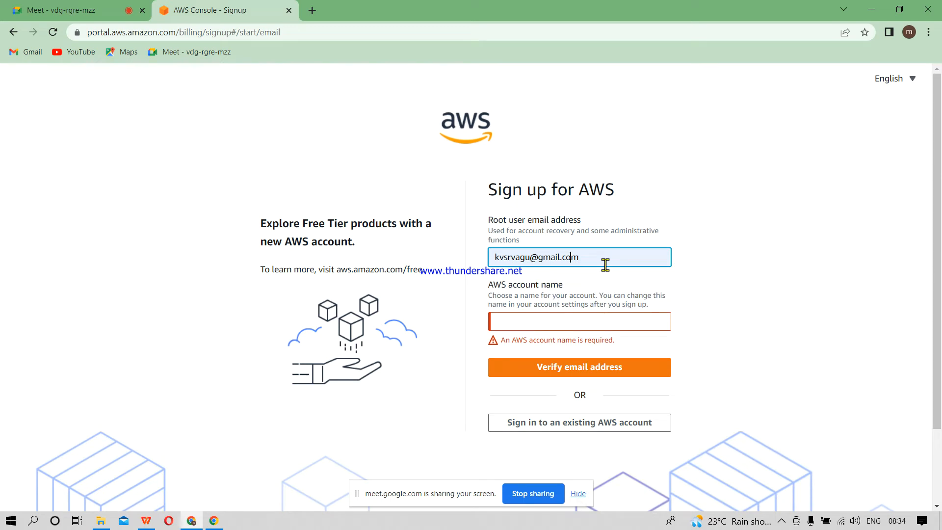
key(Left)
key(Left)
key(Left)
key(Left)
key(Left)
key(Left)
text(000)
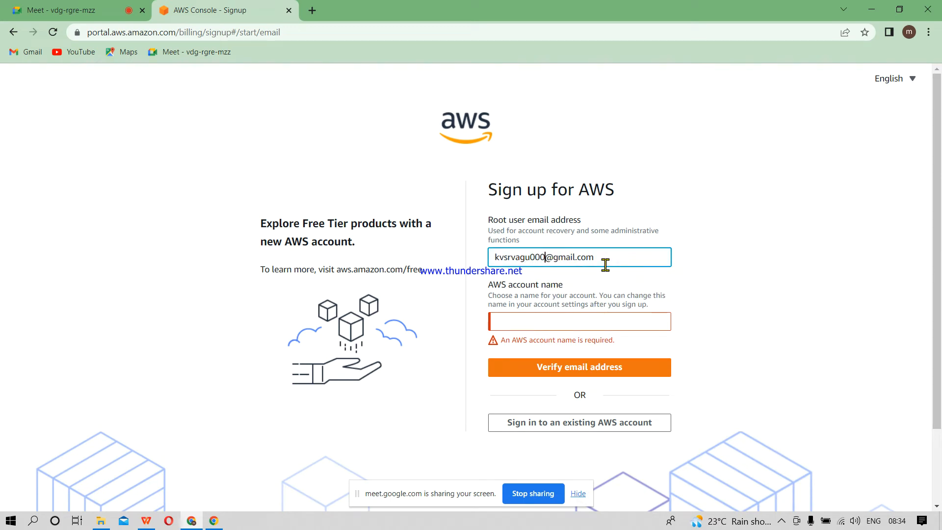
Step: Enter the AWS account name and submit the sign-up form for email verification
click(545, 327)
text(gmail.com)
key(BackSpace)
key(BackSpace)
key(BackSpace)
key(BackSpace)
key(BackSpace)
key(BackSpace)
key(BackSpace)
key(BackSpace)
key(BackSpace)
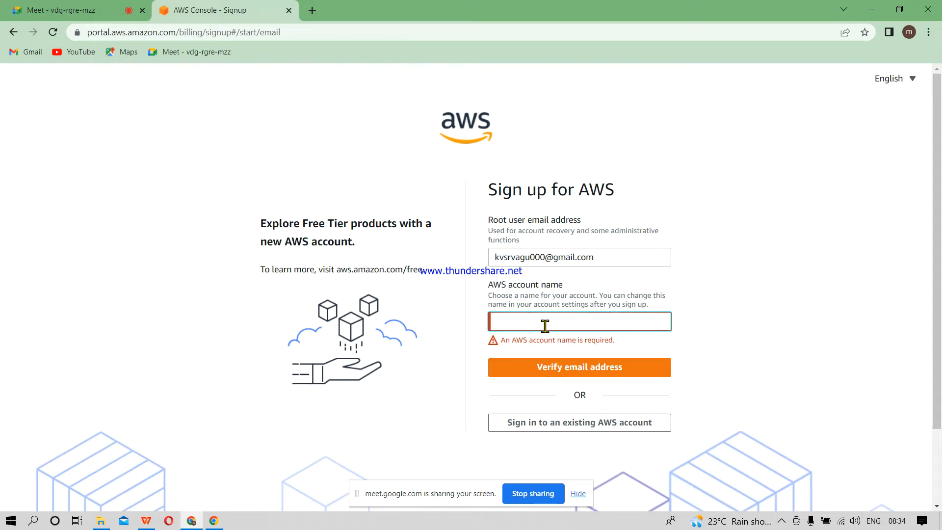
text(kvsrvagu)
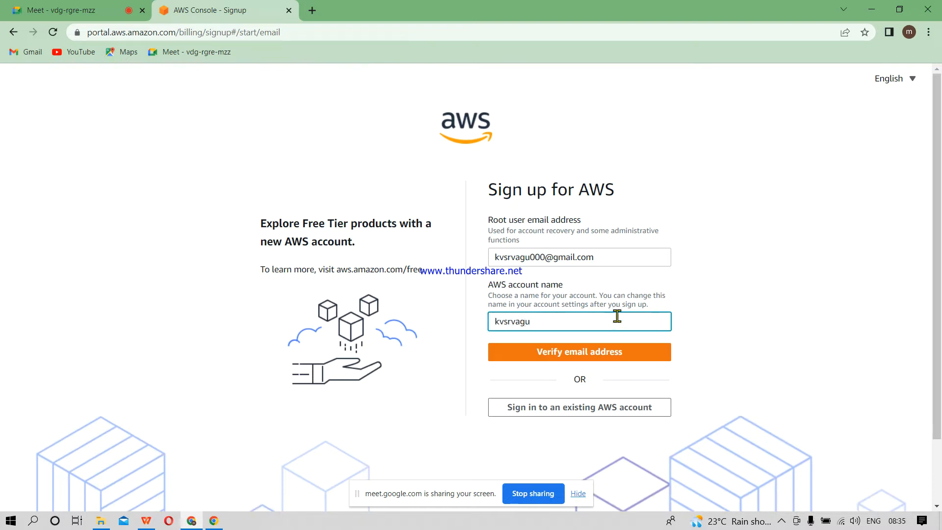
click(573, 365)
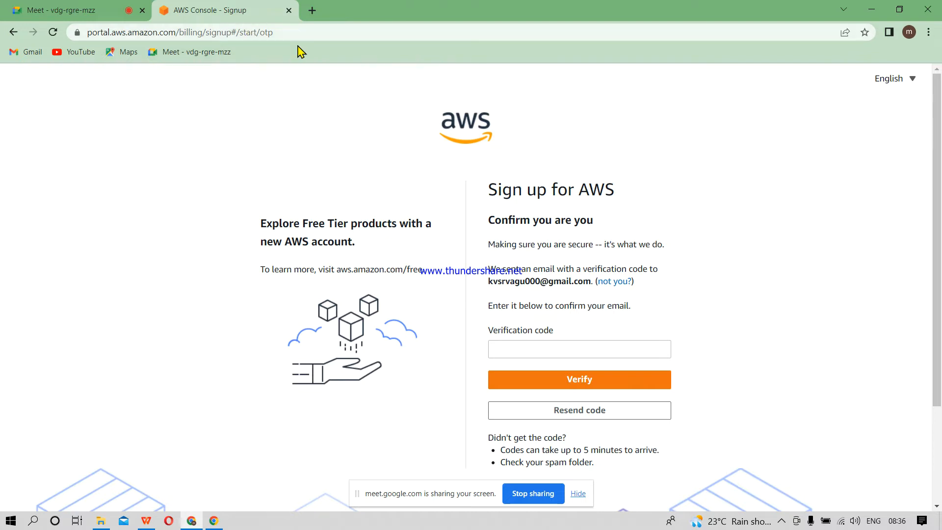
Step: Open YouTube in a new tab, go to the signed-in channel and show the options for its How to Register AWS Account video
right_click(69, 53)
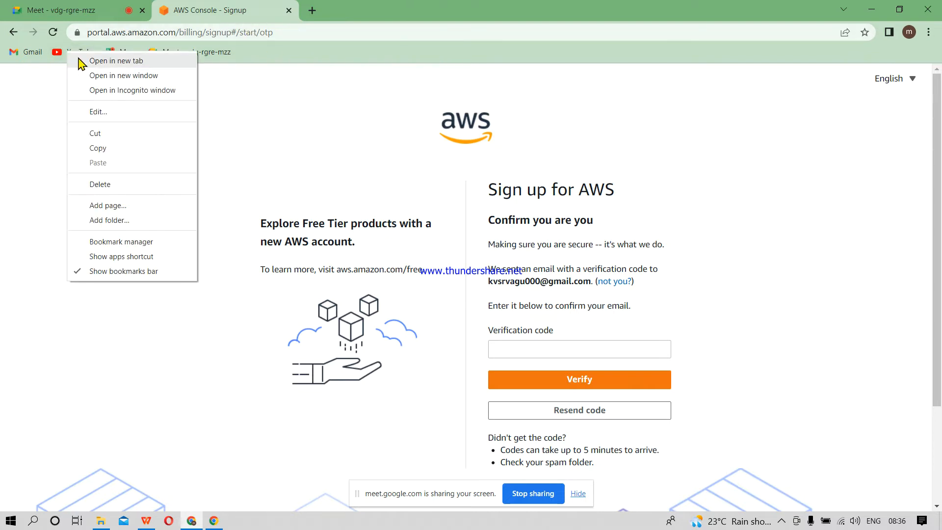
click(118, 61)
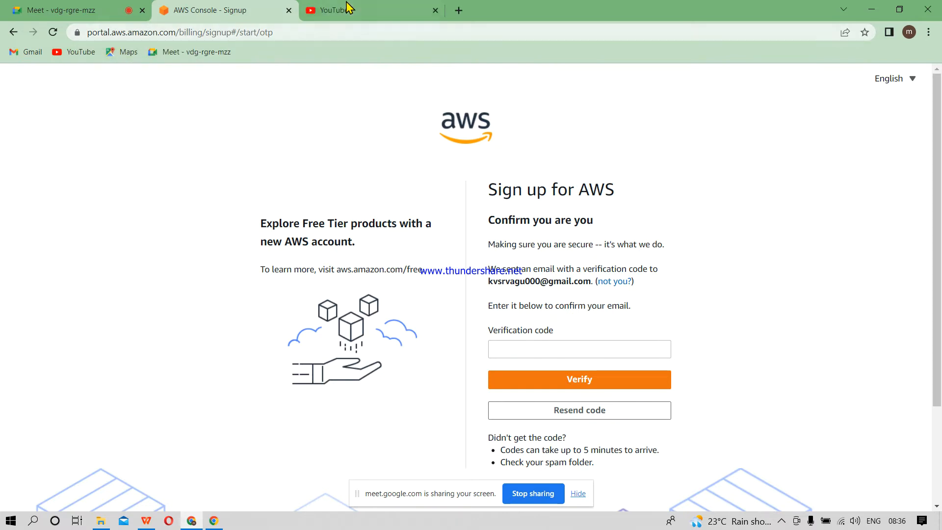
click(368, 8)
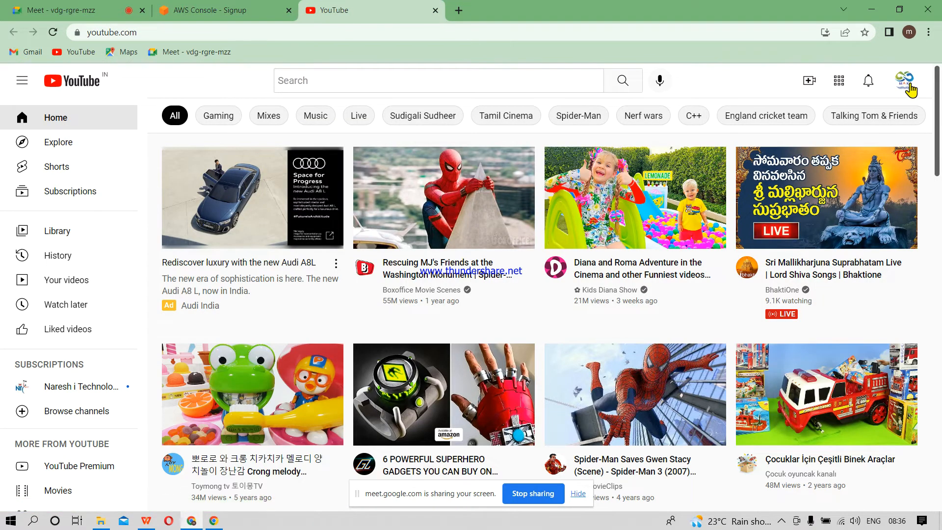
click(909, 84)
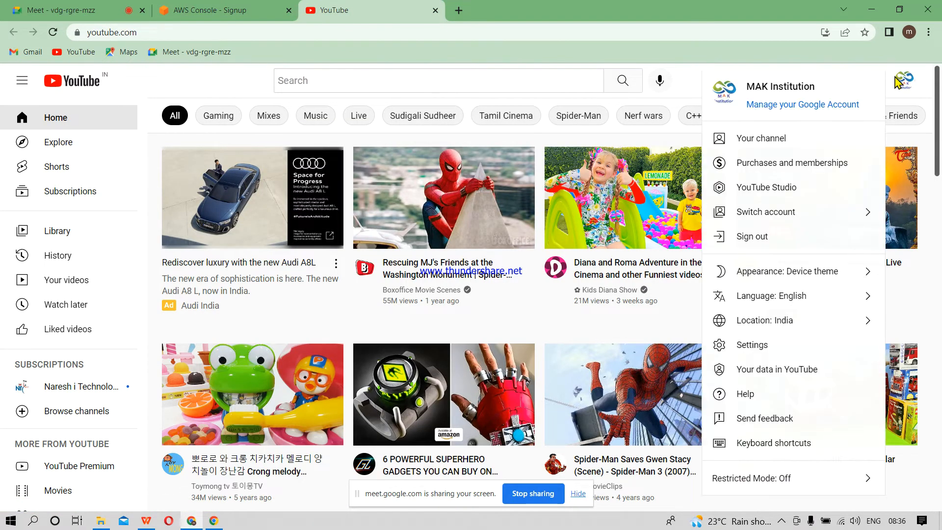
click(782, 142)
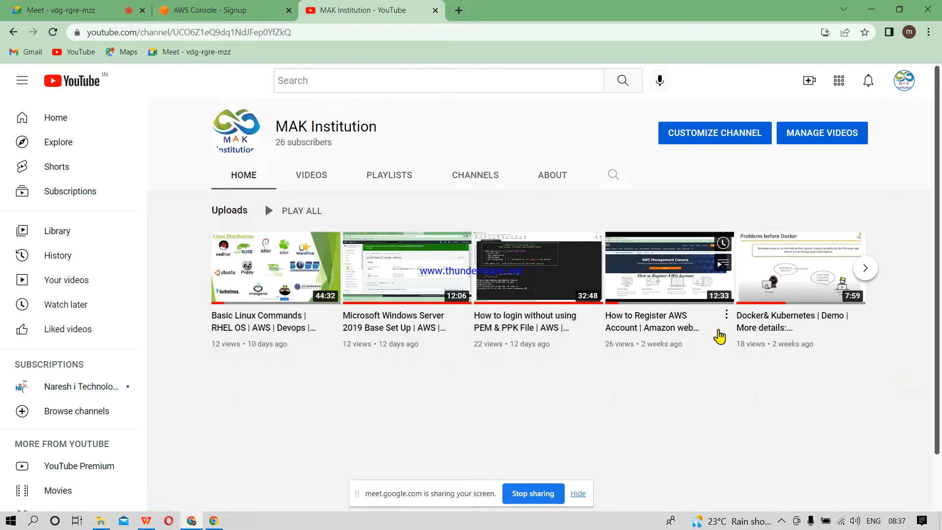
click(727, 316)
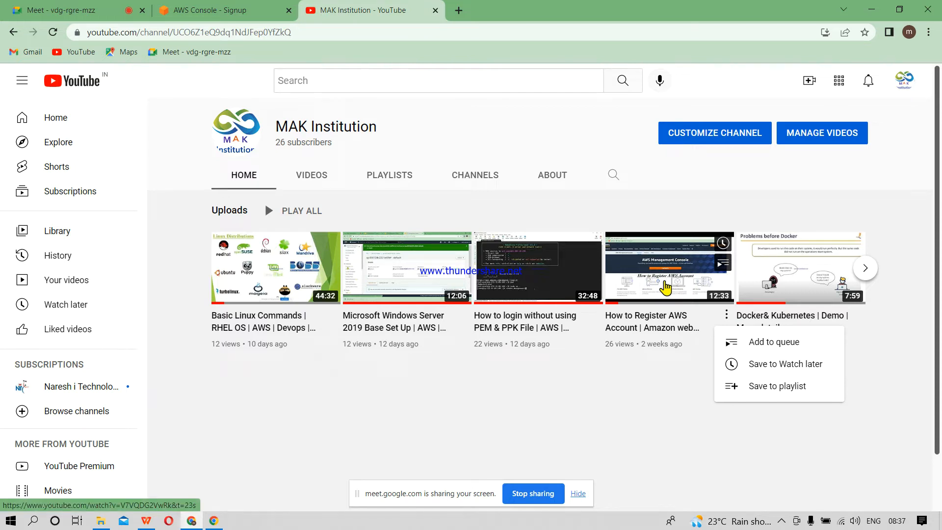
Step: Return to the AWS sign-up tab, load Google there and search for "aws global infrastructure"
click(202, 8)
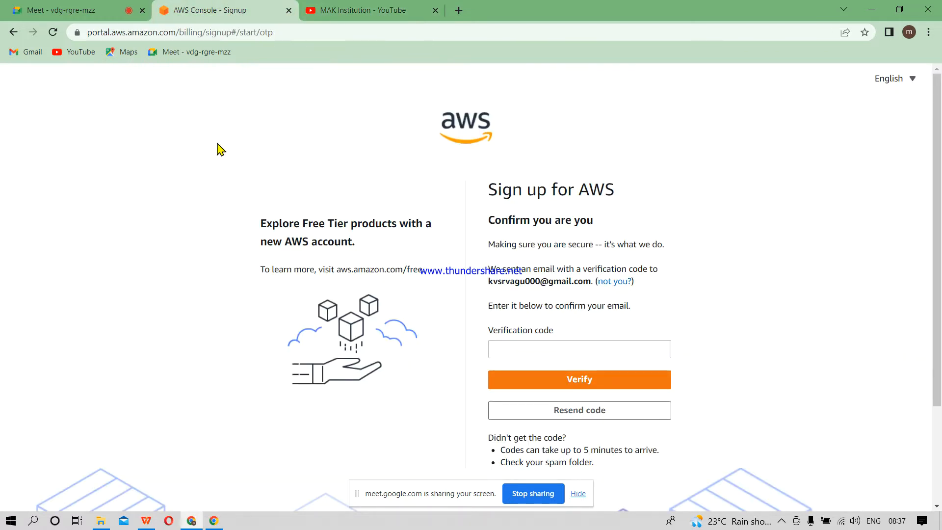
click(309, 35)
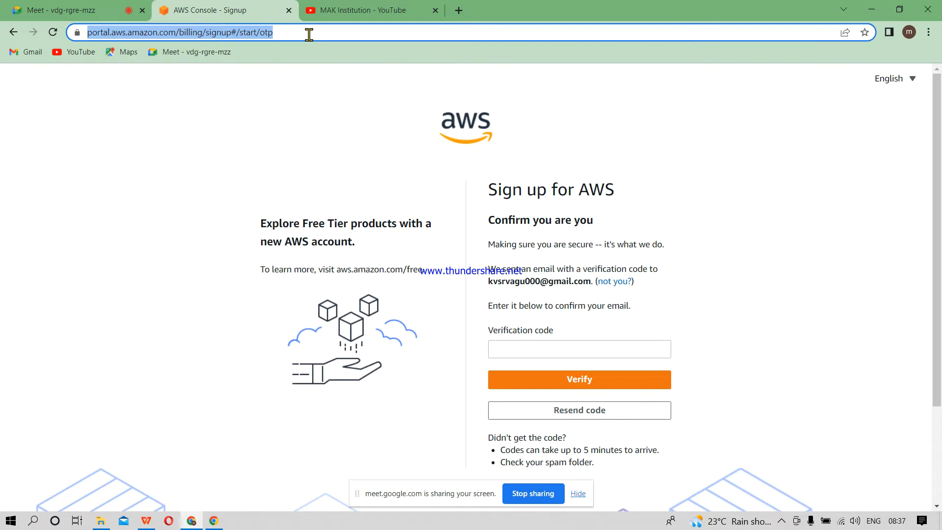
text(go)
key(Return)
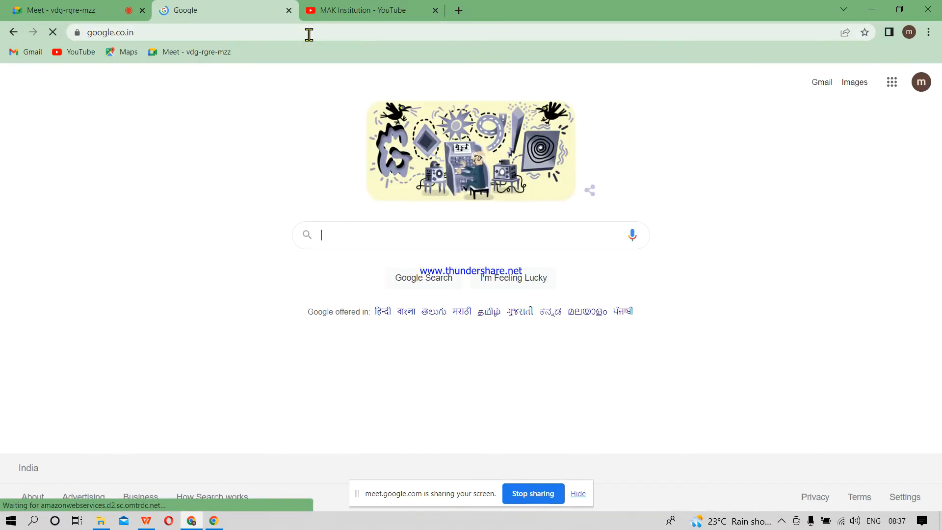
click(377, 232)
text(aws g)
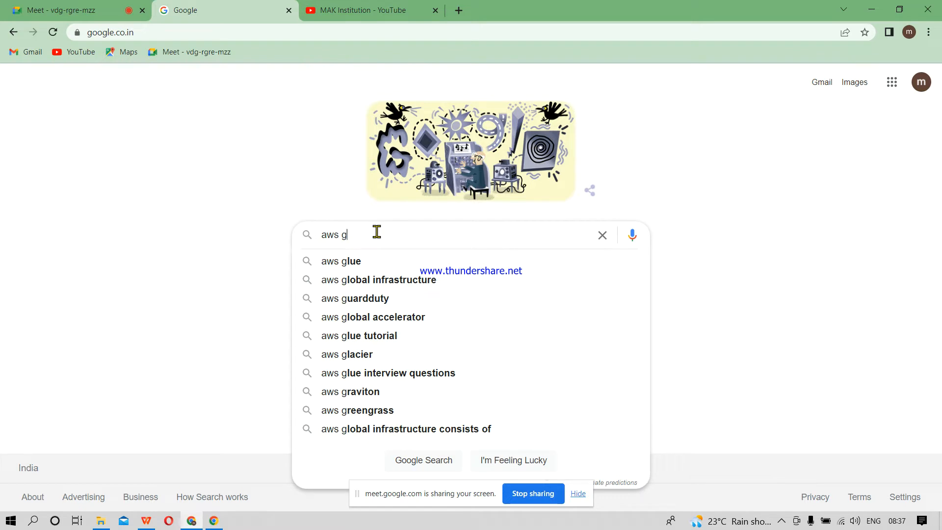
key(Down)
key(Down)
key(Return)
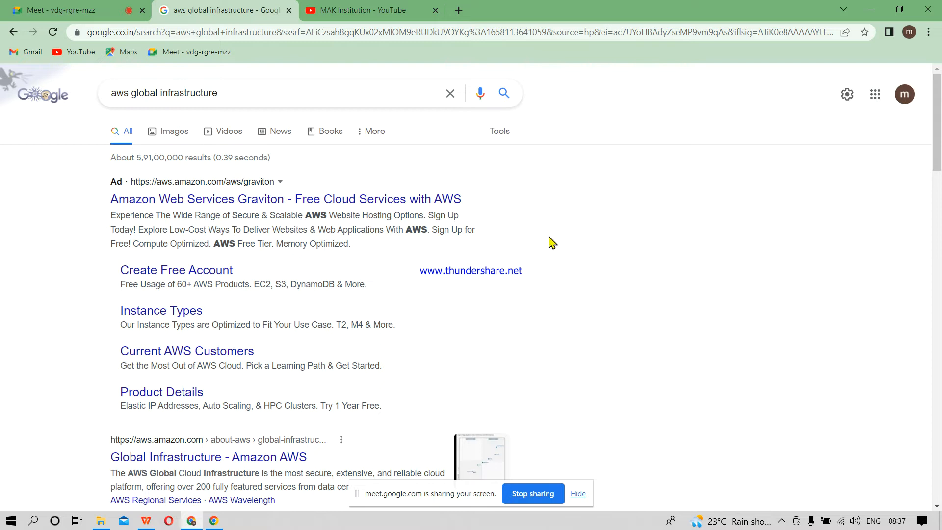
Step: Open the Global Infrastructure - Amazon AWS search result and examine its figures on regions and availability zones
scroll(550, 240, down, 2)
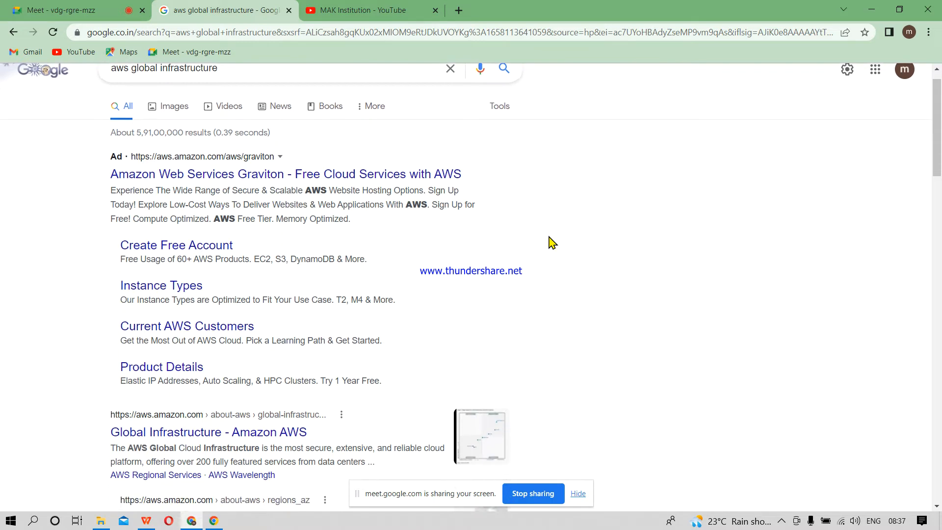
scroll(551, 241, down, 2)
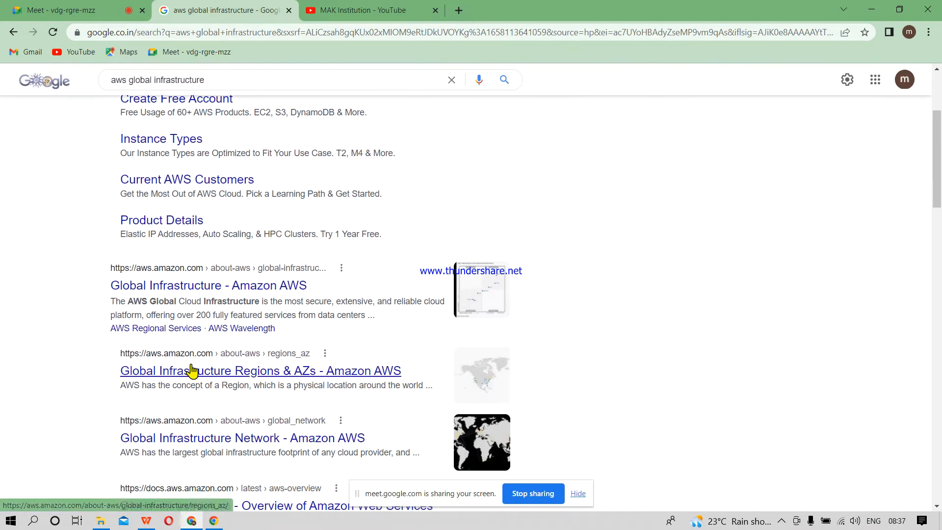
click(161, 297)
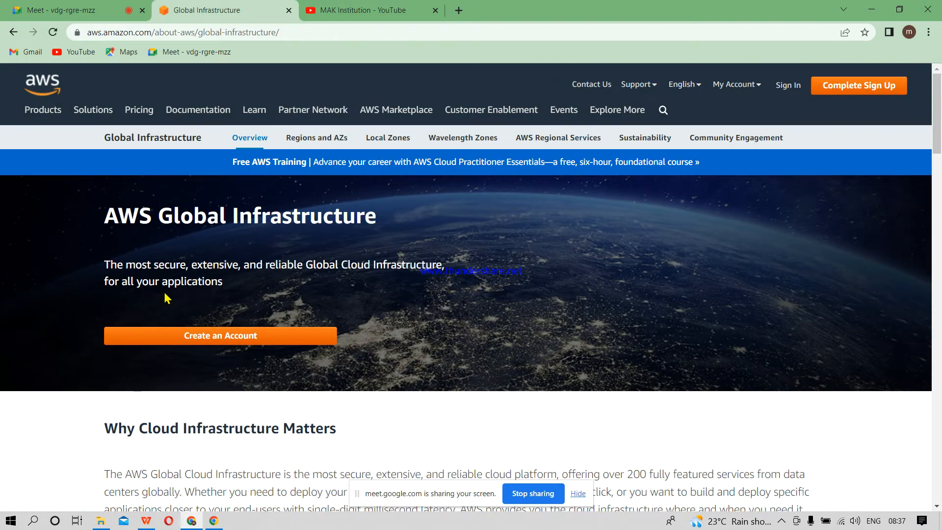
scroll(167, 297, down, 2)
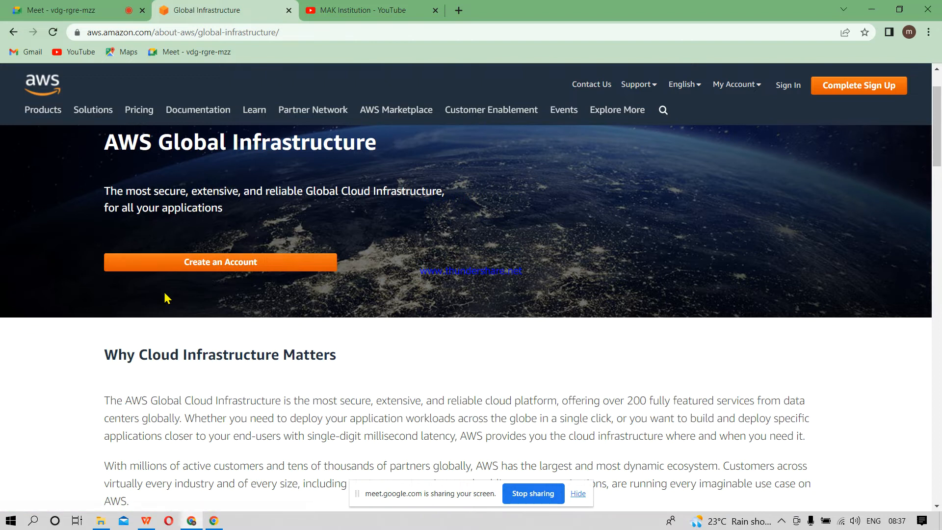
scroll(167, 297, down, 5)
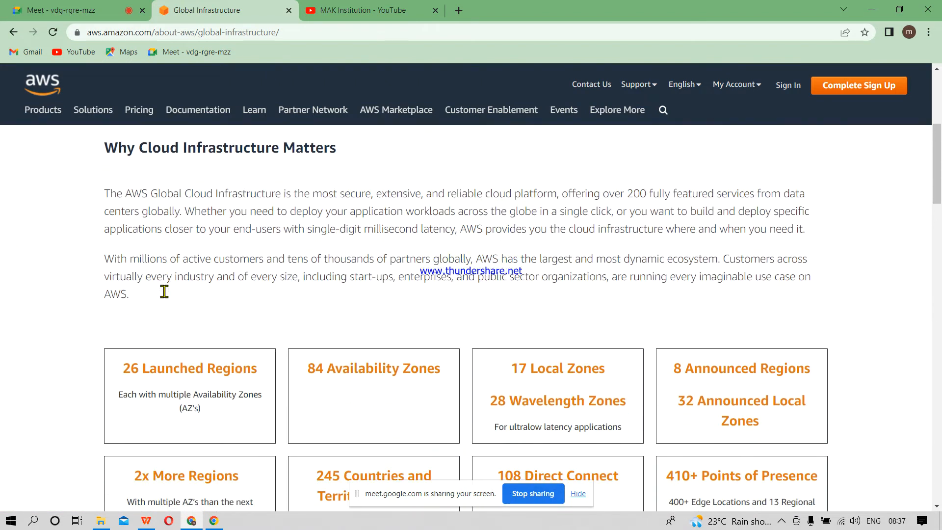
Step: Zoom the page to 125% and examine the 2021 Magic Quadrant for Cloud Infrastructure as a Service chart
scroll(165, 297, down, 5)
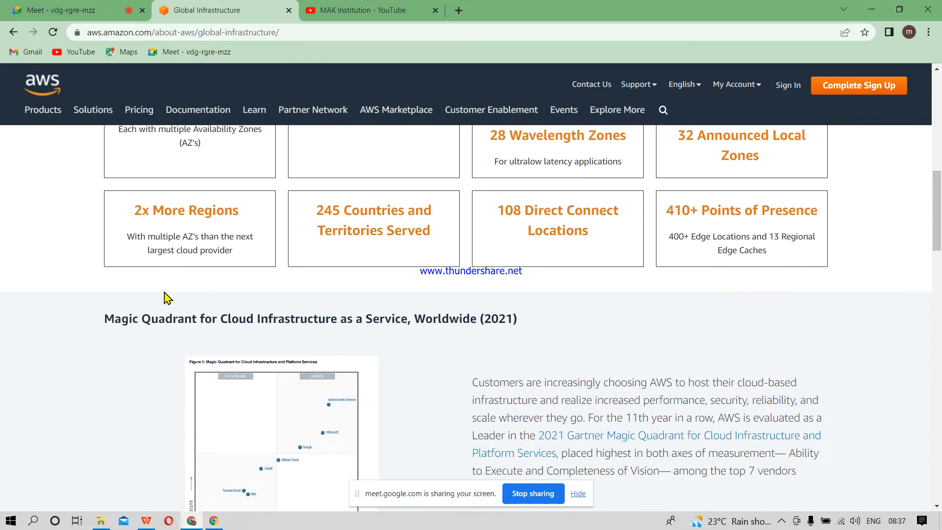
scroll(165, 297, down, 2)
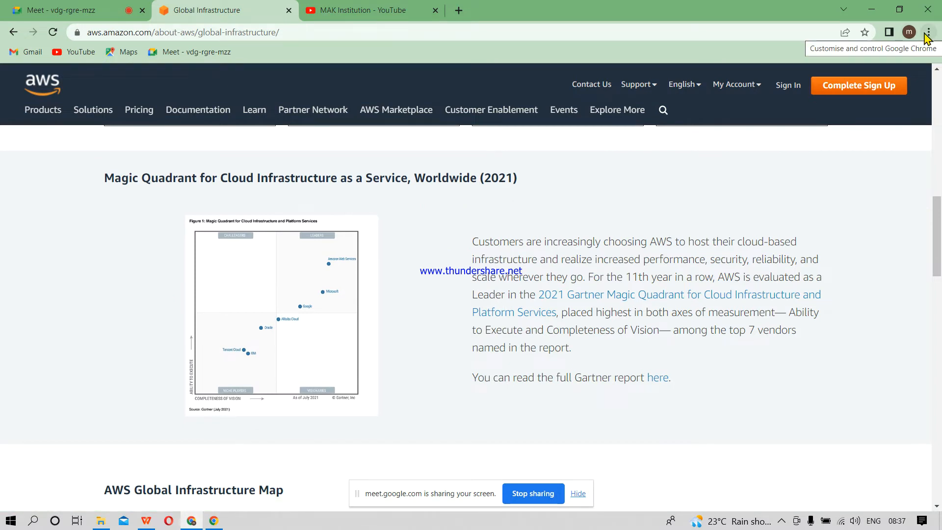
click(927, 34)
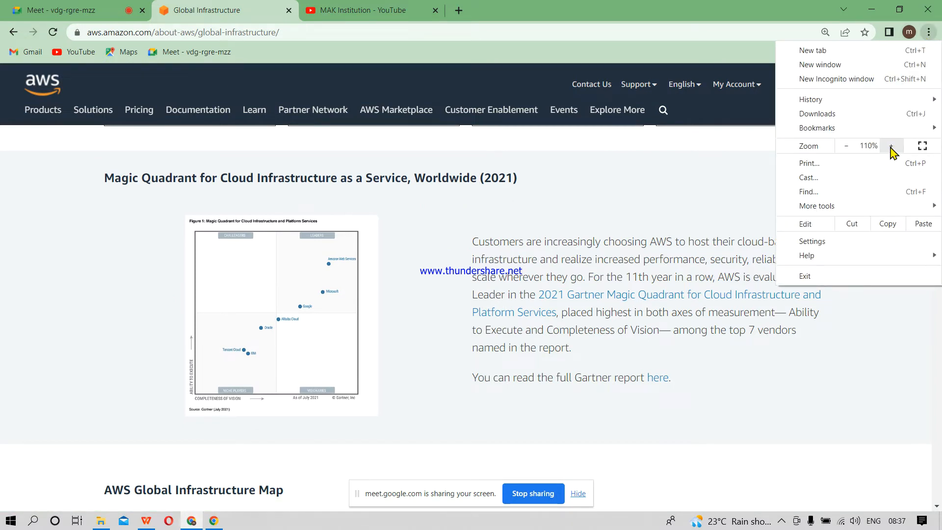
click(891, 146)
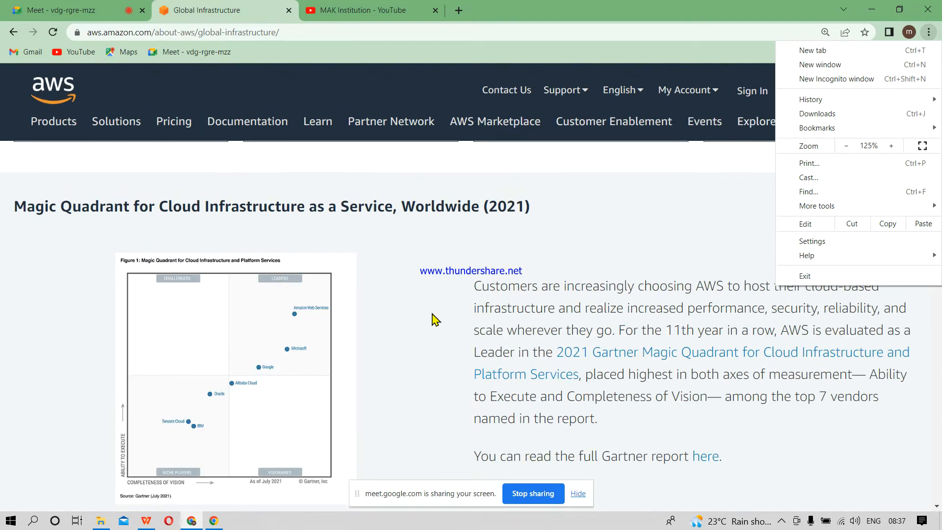
click(470, 221)
scroll(471, 219, down, 2)
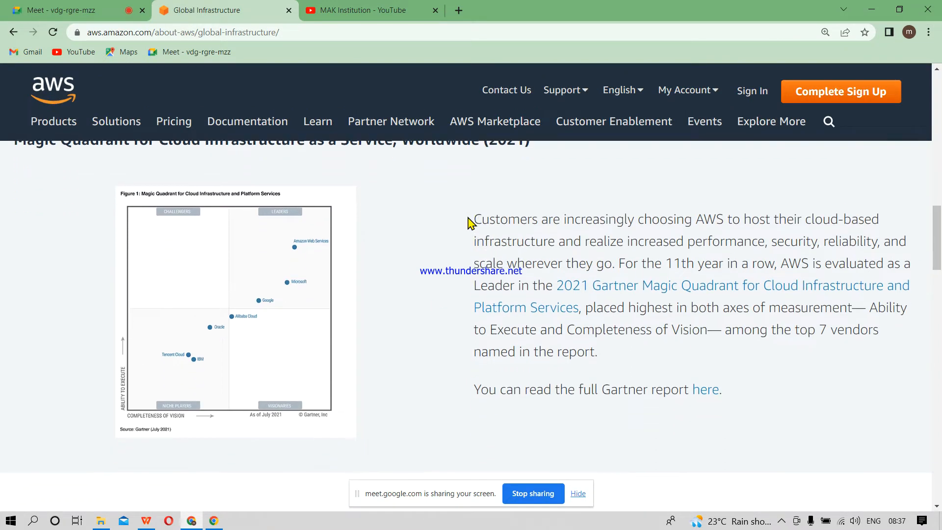
scroll(467, 221, up, 1)
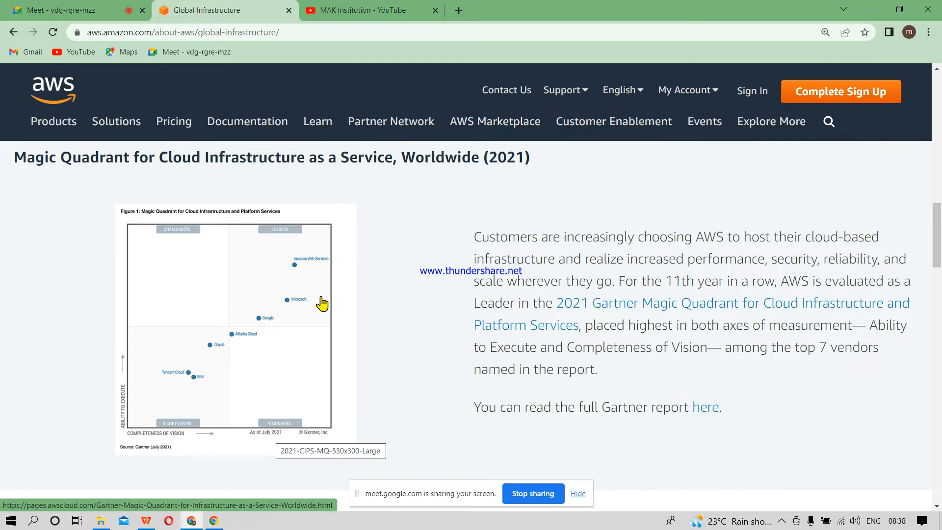
Step: View the world map in the AWS Global Infrastructure Map section with the page zoom set to 110%
scroll(322, 304, down, 3)
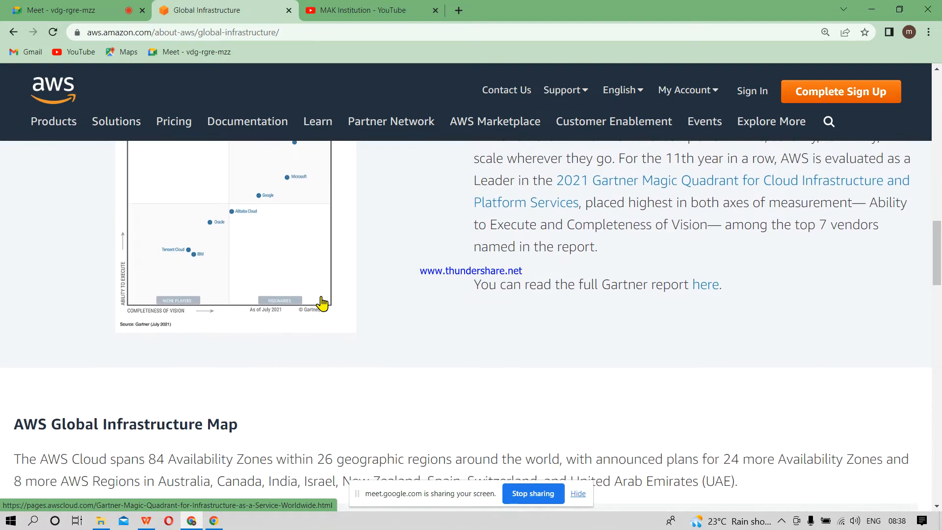
scroll(321, 304, down, 6)
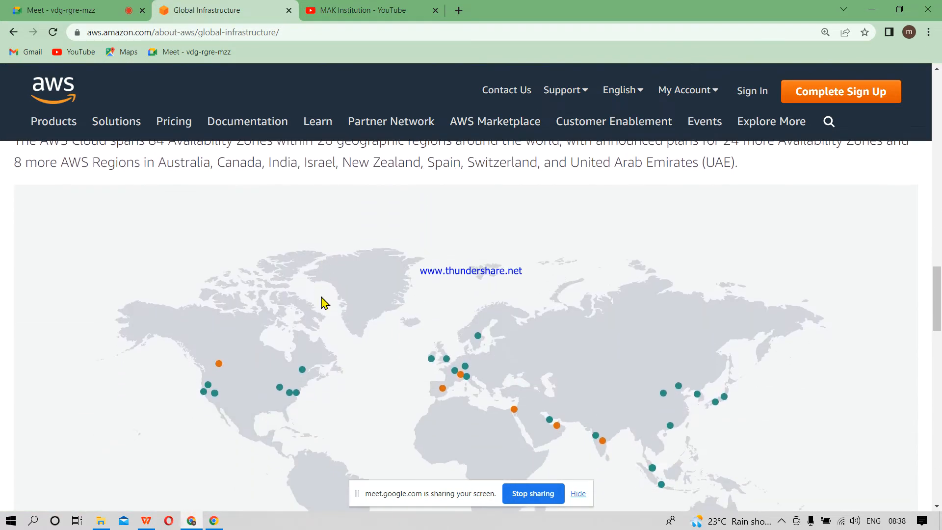
scroll(322, 304, down, 1)
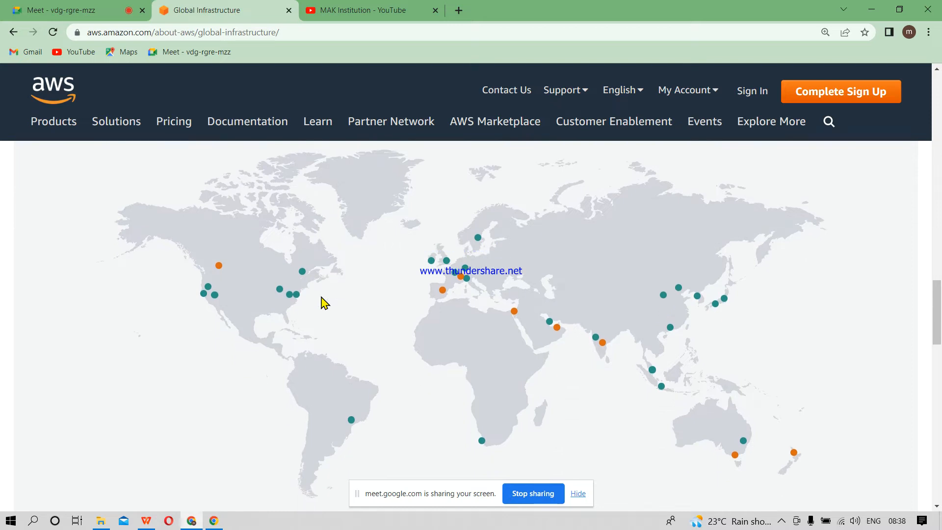
scroll(666, 241, down, 1)
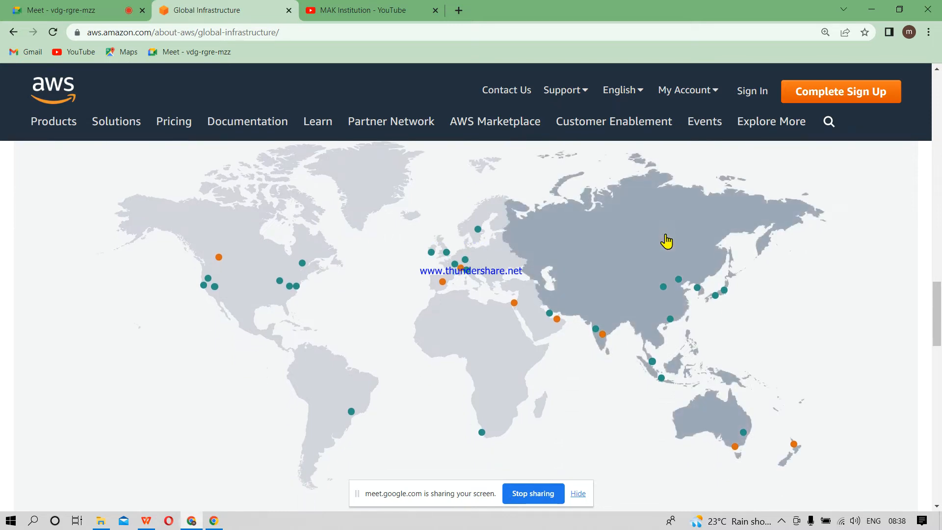
scroll(667, 241, down, 2)
scroll(666, 242, up, 2)
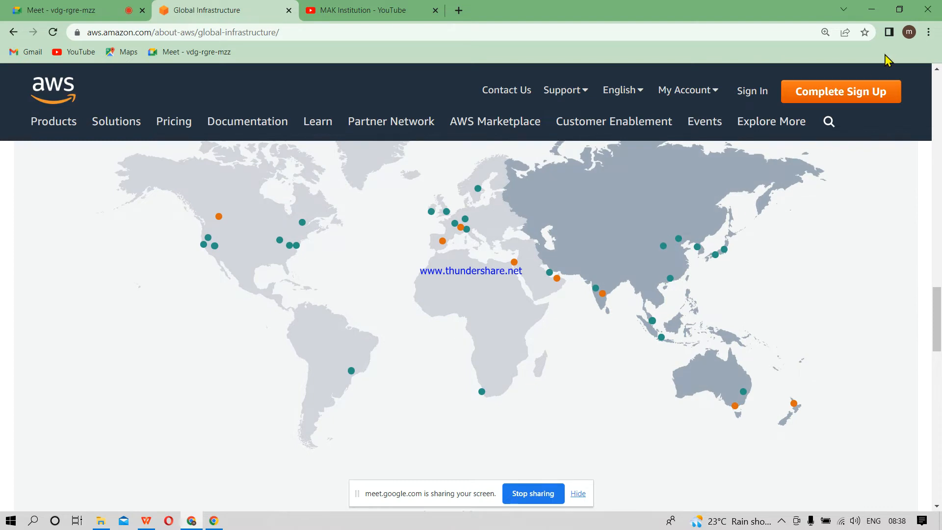
click(929, 32)
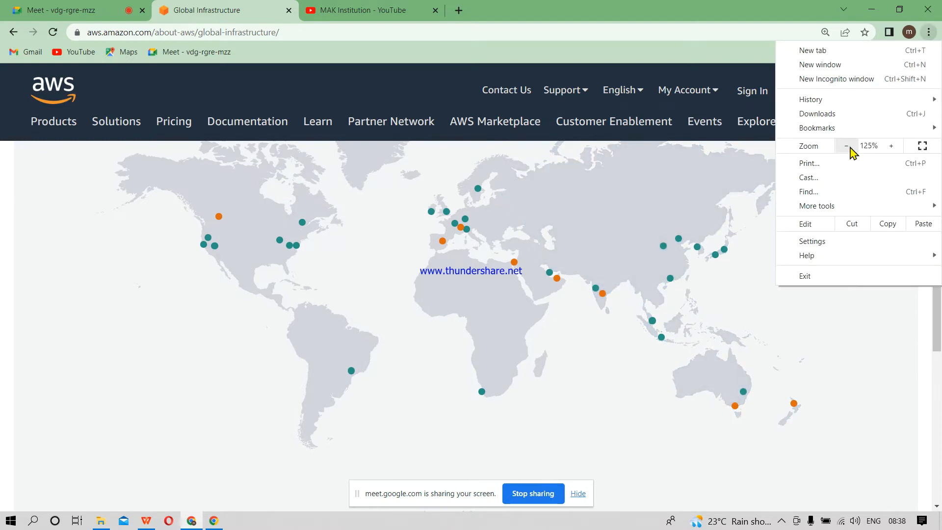
click(850, 148)
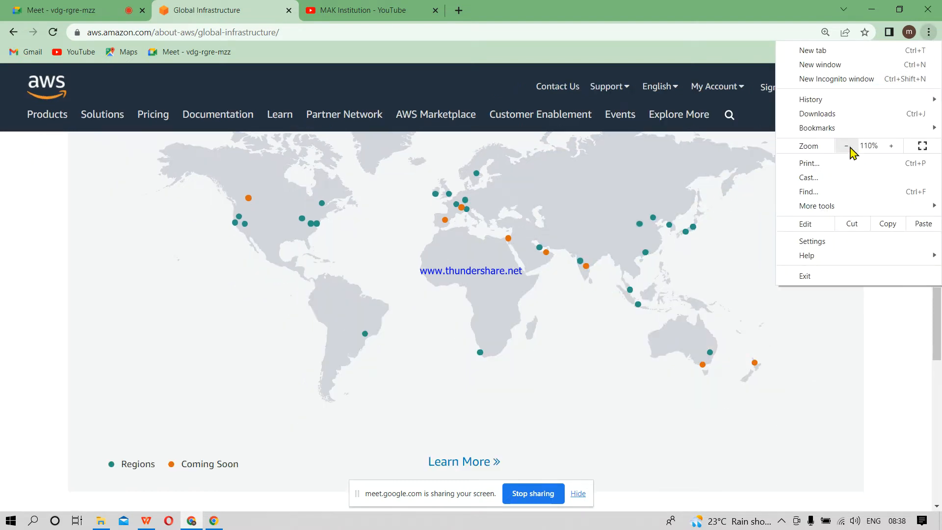
click(889, 436)
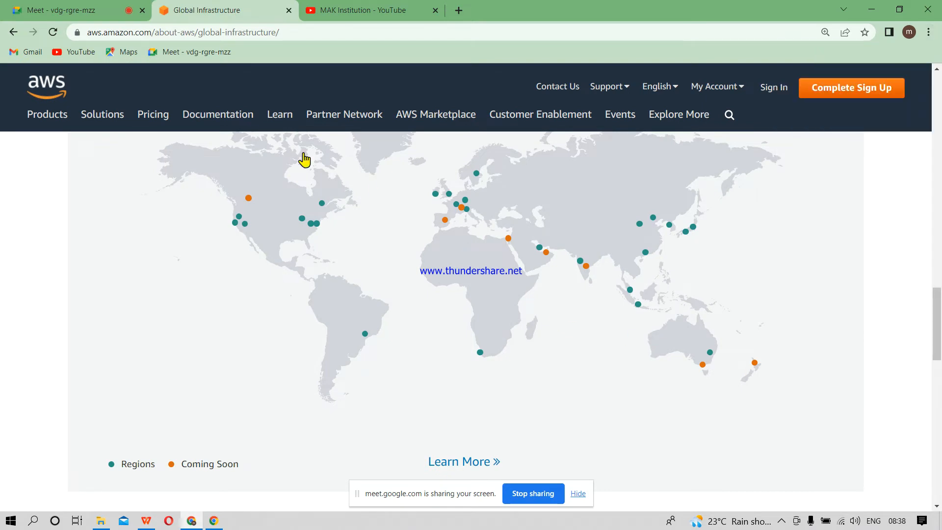
Step: Examine the details of individual regions on the map, including AWS GovCloud (US-East) and Frankfurt, and return to the map's introduction
mouse_move(710, 354)
mouse_move(580, 262)
mouse_move(311, 225)
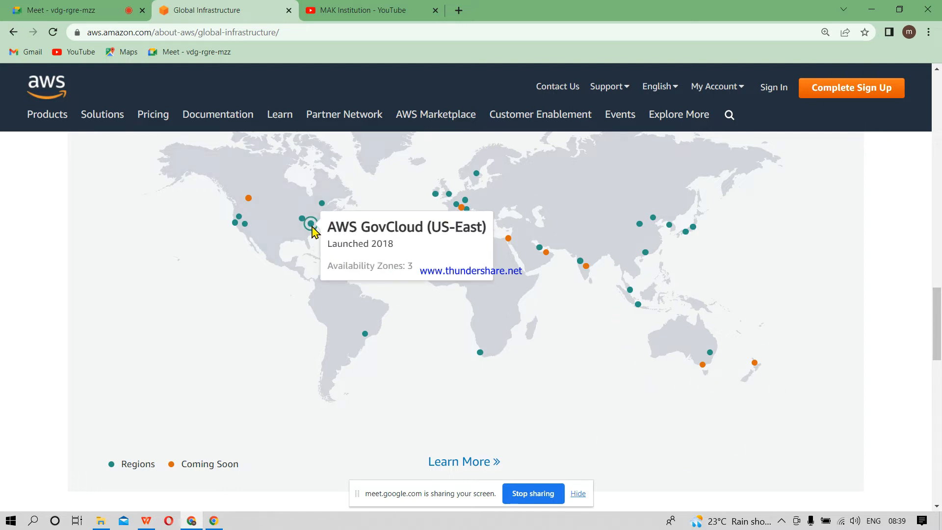
mouse_move(364, 336)
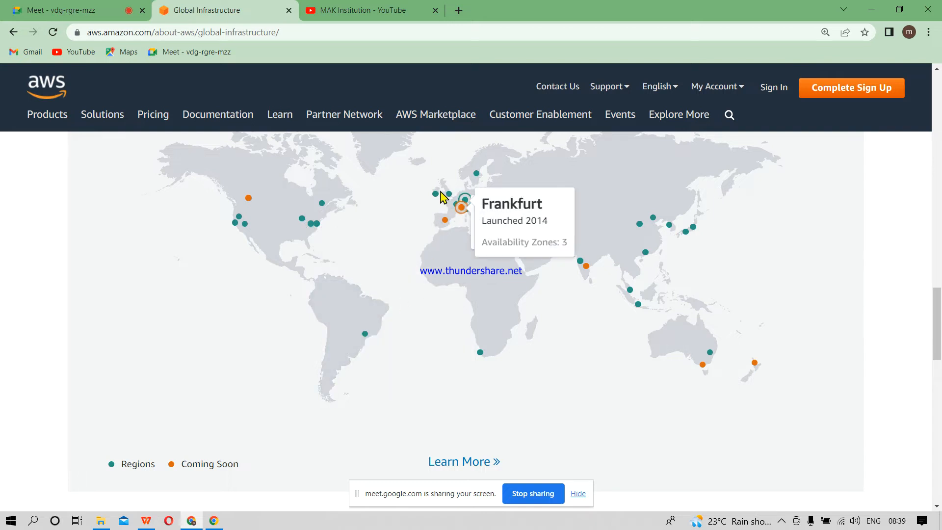
mouse_move(443, 216)
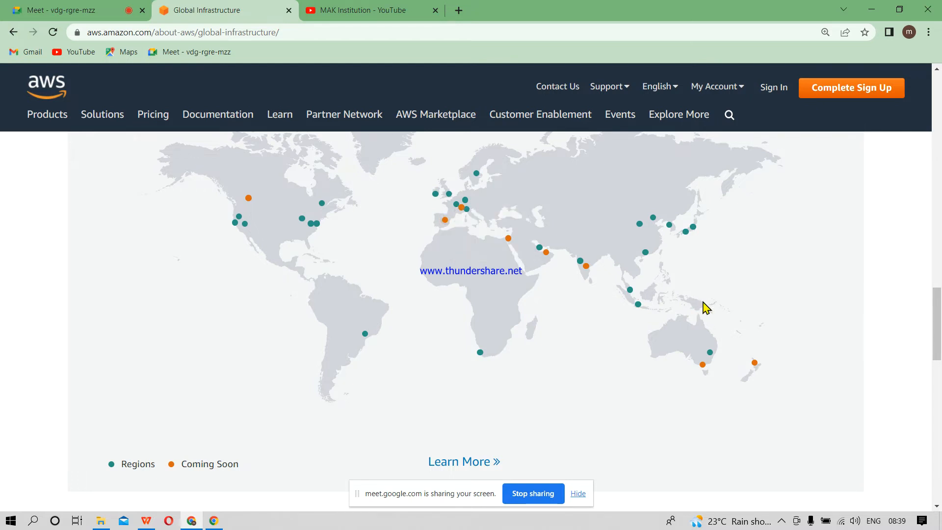
drag(941, 331, 940, 292)
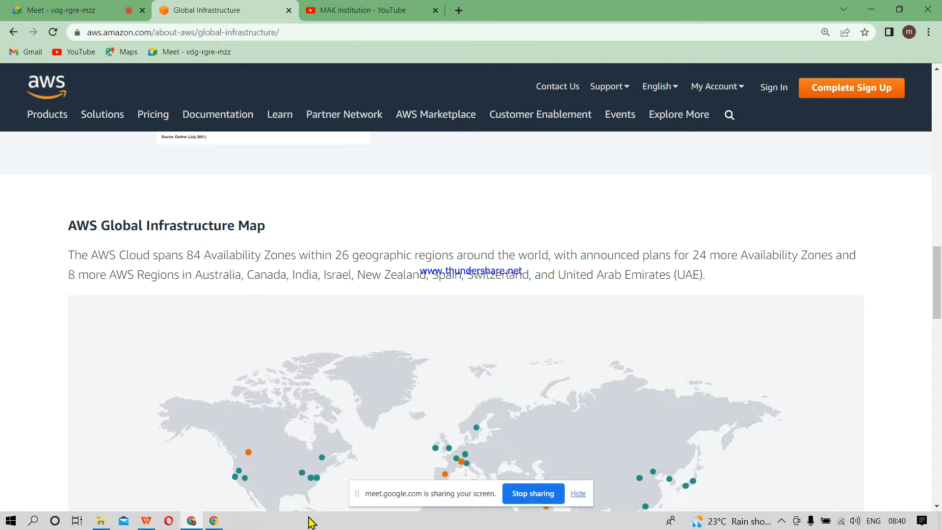
Step: Open Paint and draw a large rounded rectangle covering most of the blank canvas
click(33, 522)
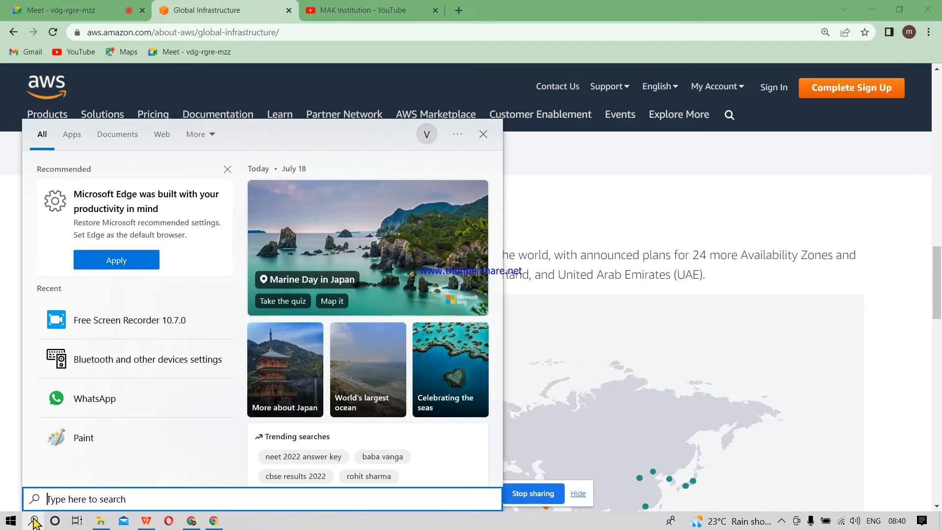
text(pain)
key(Return)
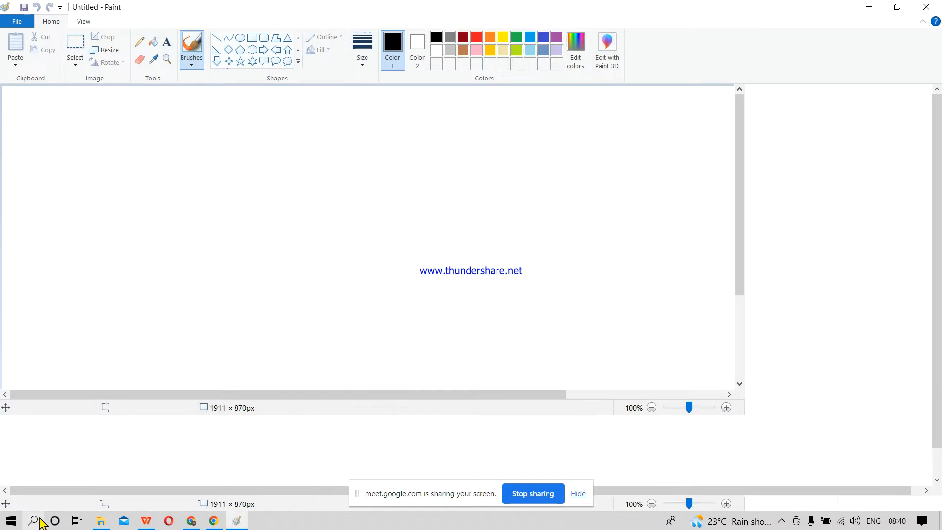
click(263, 38)
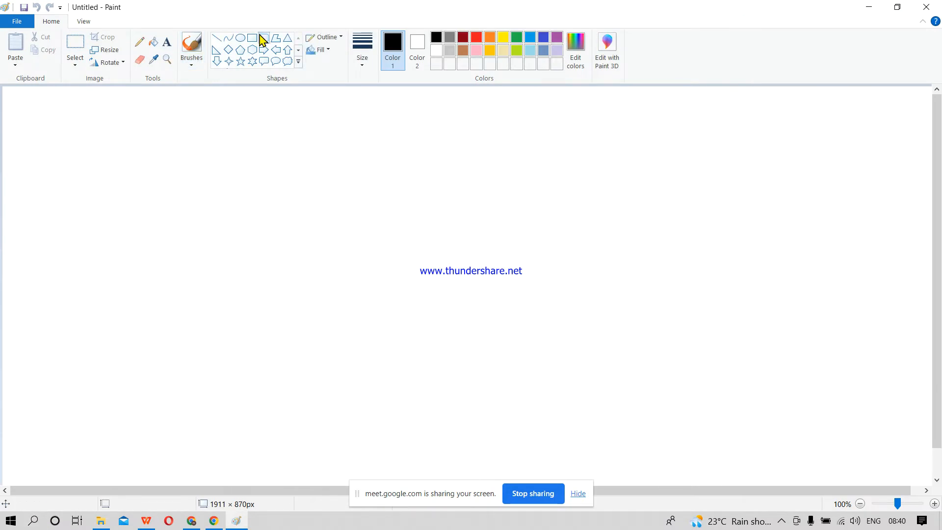
drag(119, 142, 836, 438)
click(889, 421)
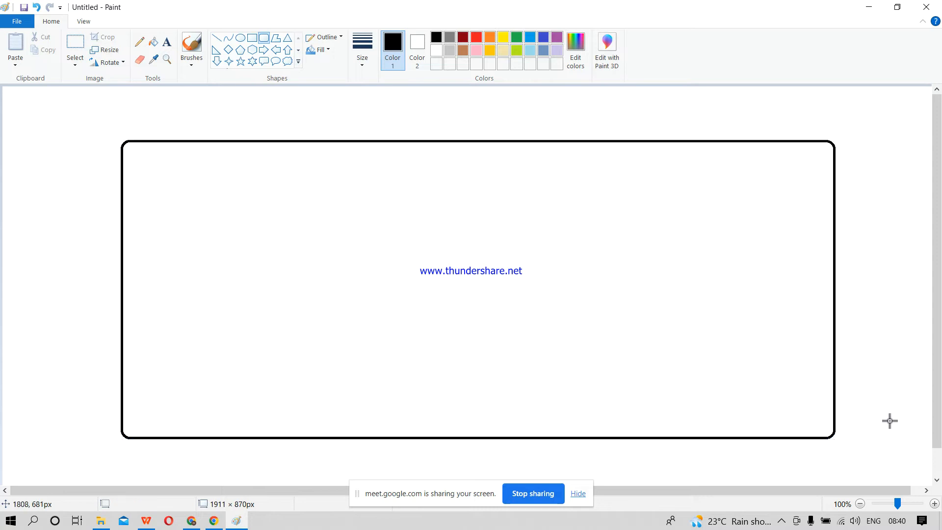
Step: Add the text label "India-R" at the upper-right edge of the large rounded rectangle
click(167, 44)
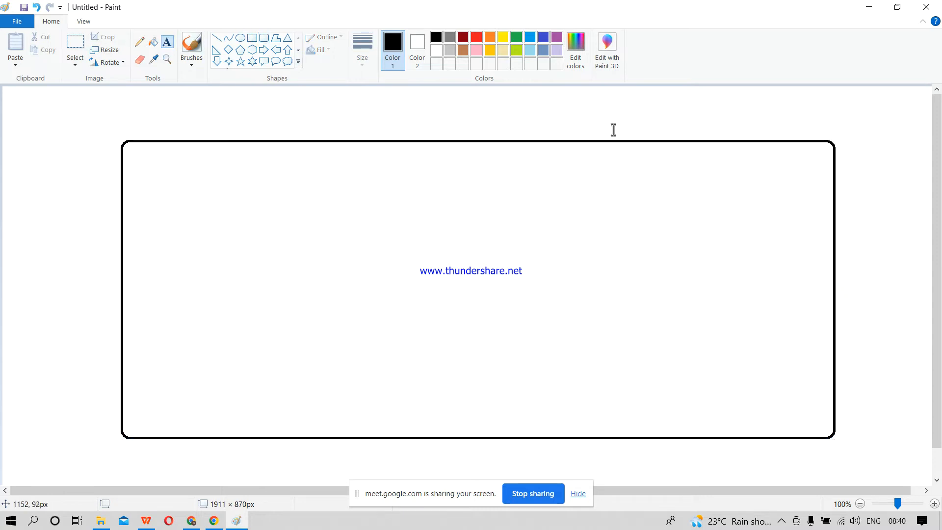
drag(686, 121, 837, 139)
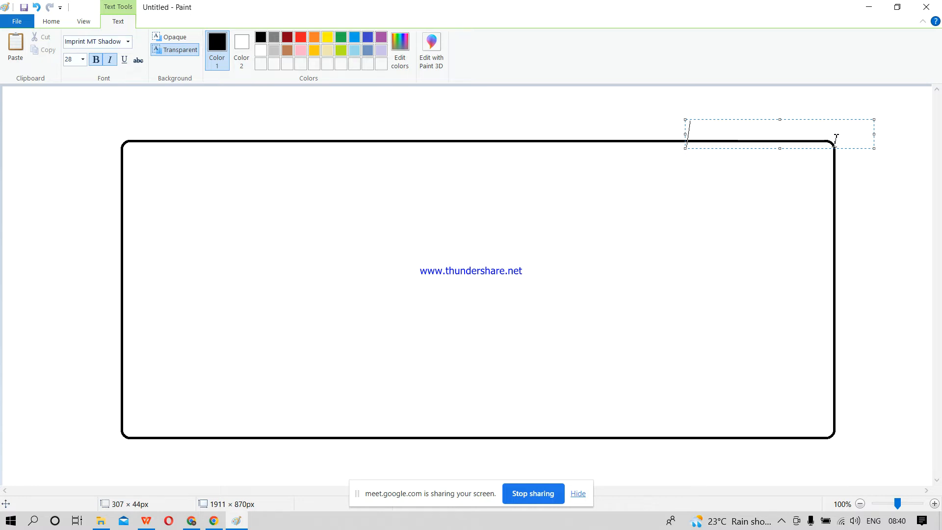
text(India-)
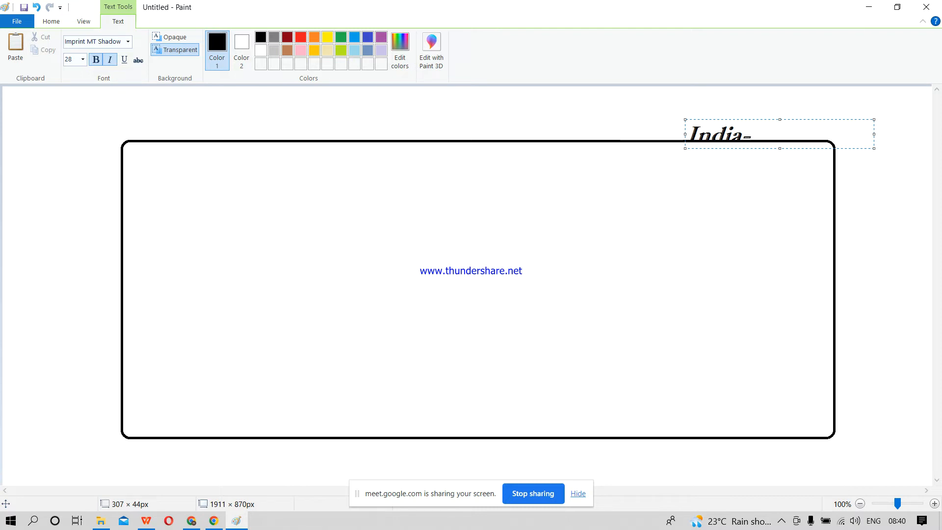
text(R)
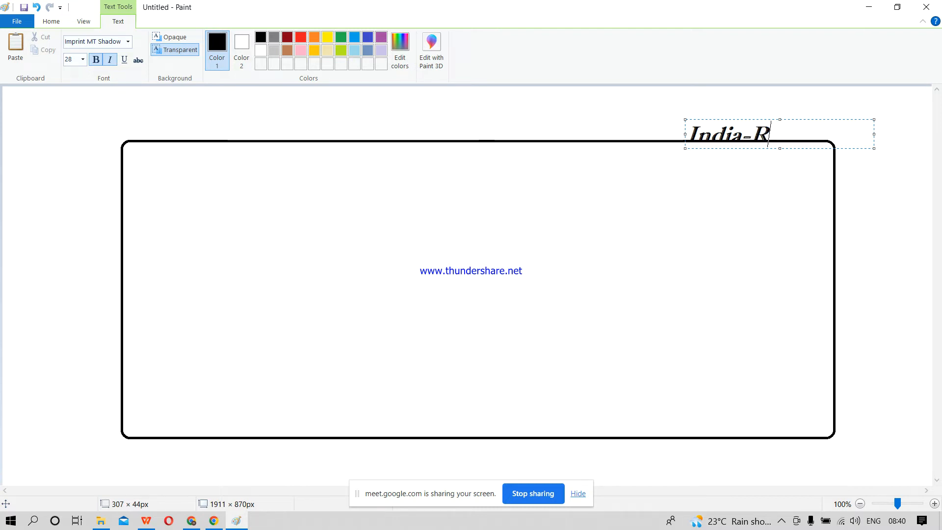
click(397, 304)
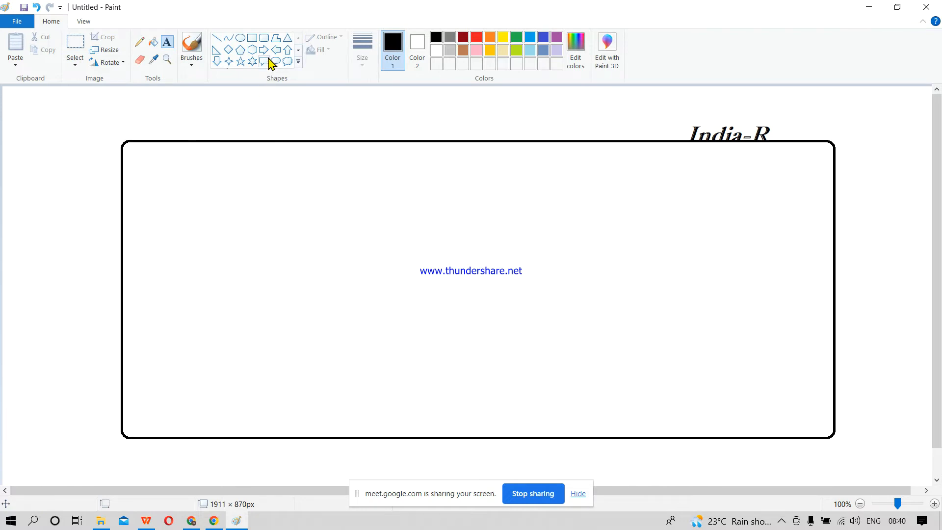
Step: Draw three tall rounded rectangles side by side inside the large rounded rectangle
click(265, 39)
drag(182, 162, 299, 412)
click(404, 317)
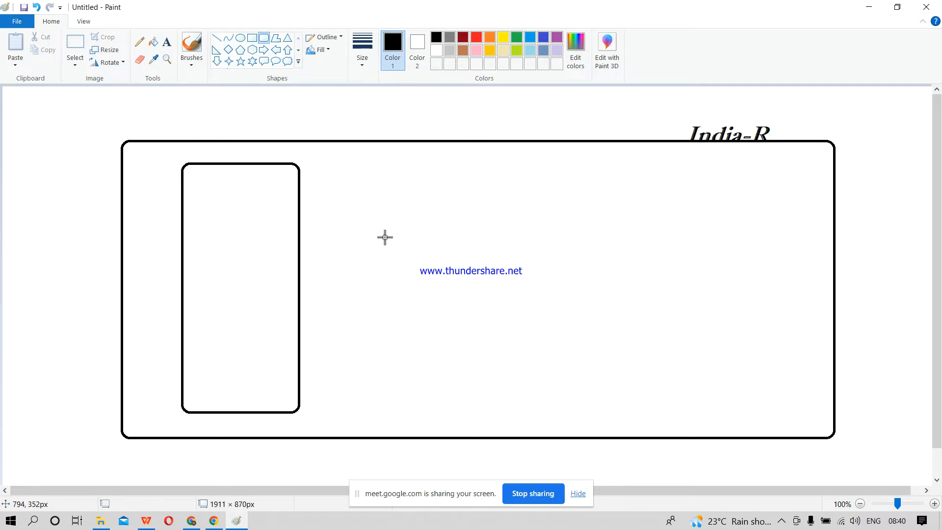
drag(371, 161, 491, 405)
click(681, 275)
drag(598, 163, 715, 403)
click(803, 386)
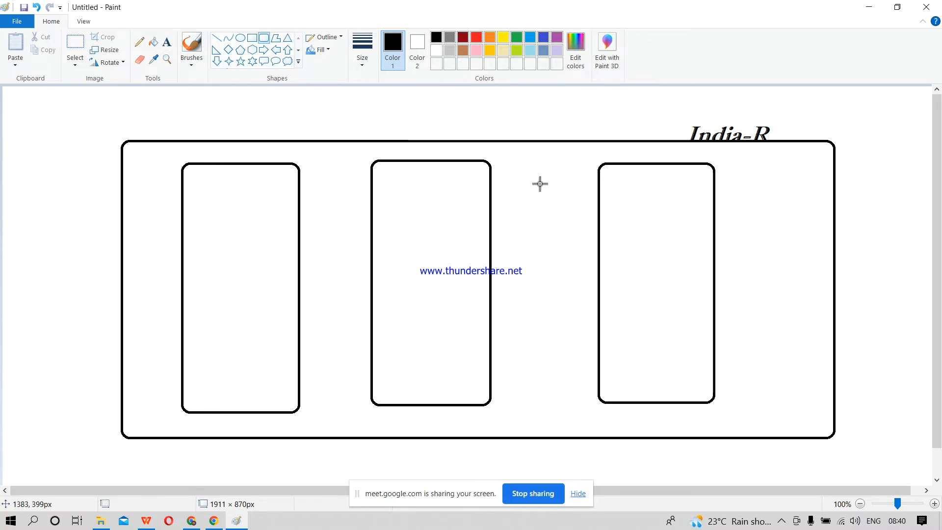
Step: Label the three inner rectangles "1A", "1B" and "1C" from left to right near their upper edges
click(167, 41)
drag(195, 180, 301, 201)
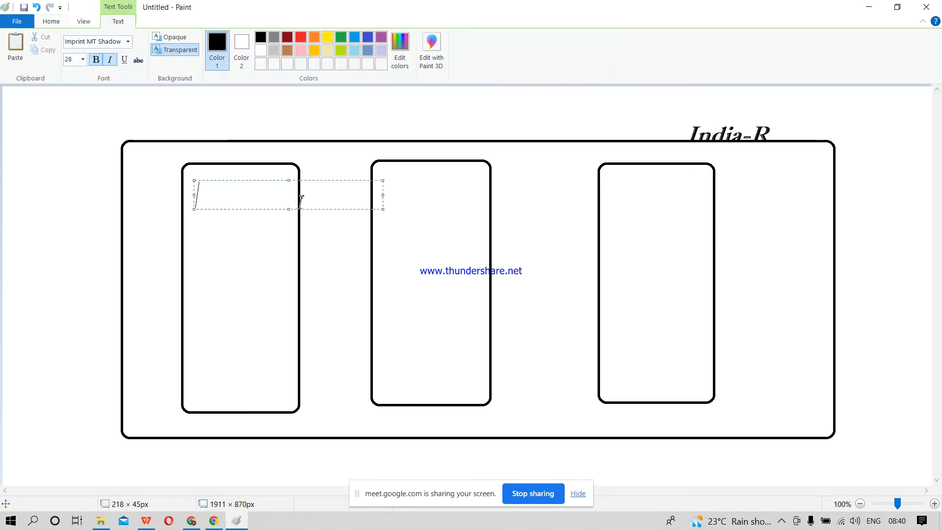
text(1A)
drag(395, 180, 494, 218)
text(2)
key(BackSpace)
text(1)
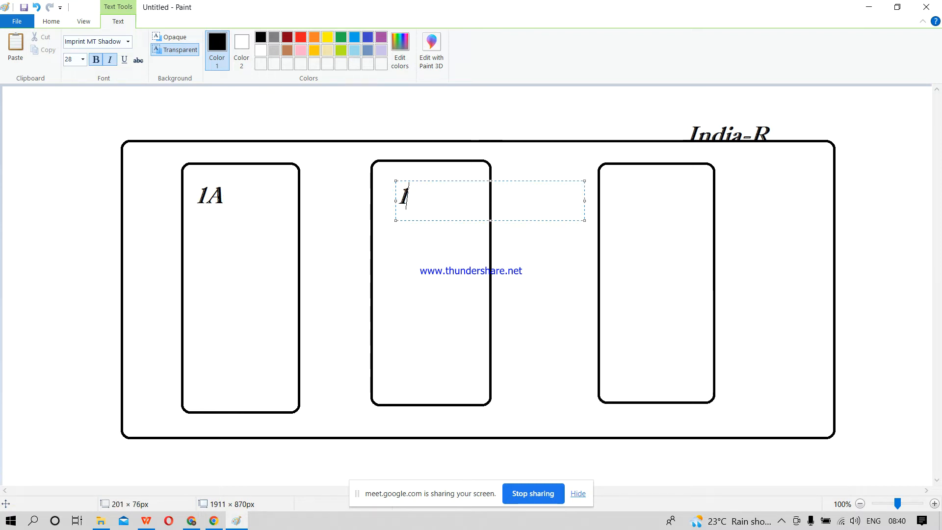
text(B)
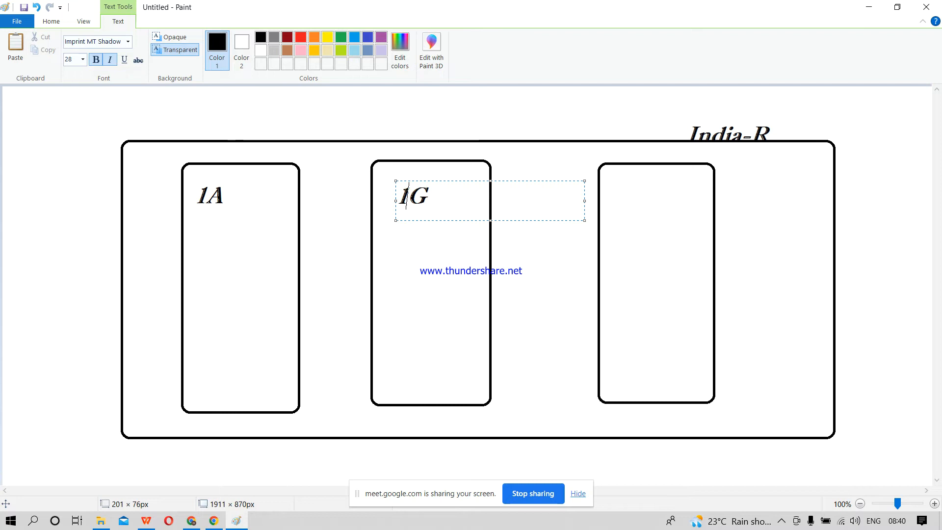
drag(619, 185, 701, 214)
text(1C)
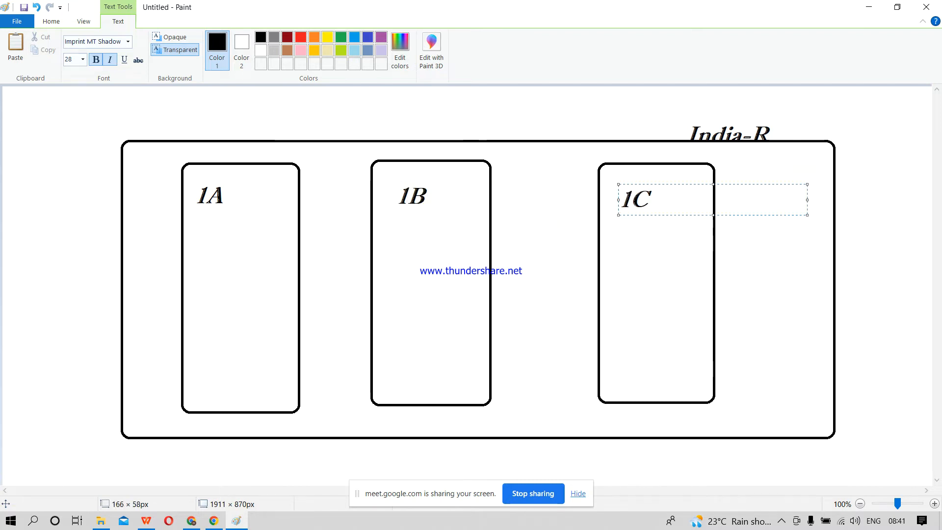
click(480, 320)
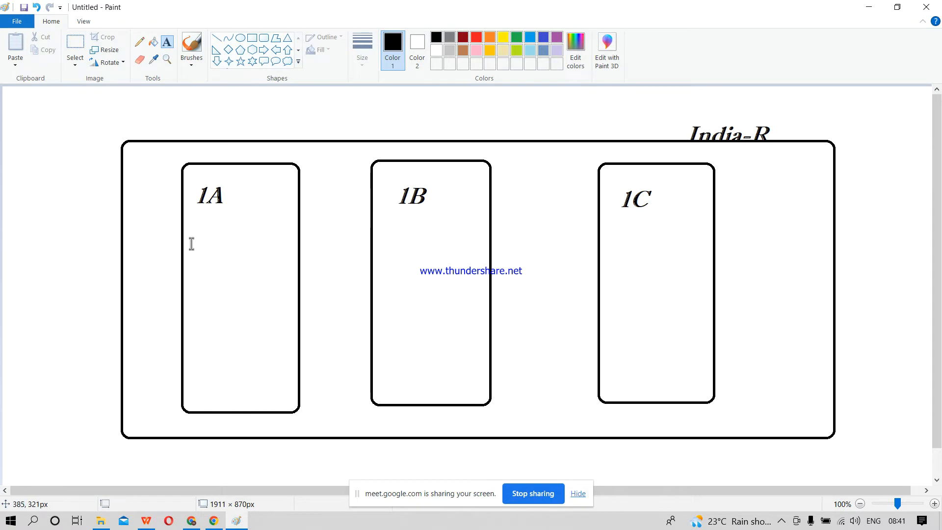
Step: Add the text "Datacenter" below the 1A label in the first inner rectangle
drag(185, 242, 248, 253)
text(Datacenter)
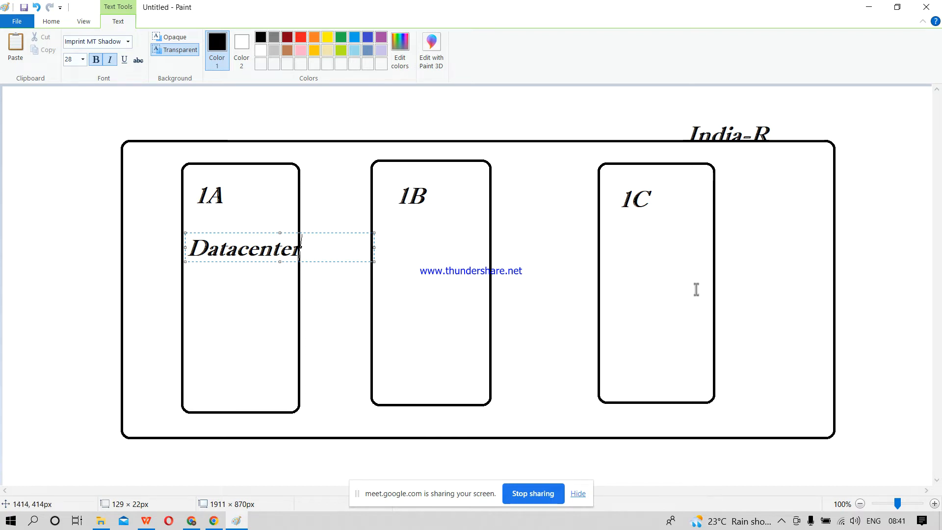
Step: Switch to the AWS Global Infrastructure page in the browser and show the Mumbai region's details on the map
click(671, 372)
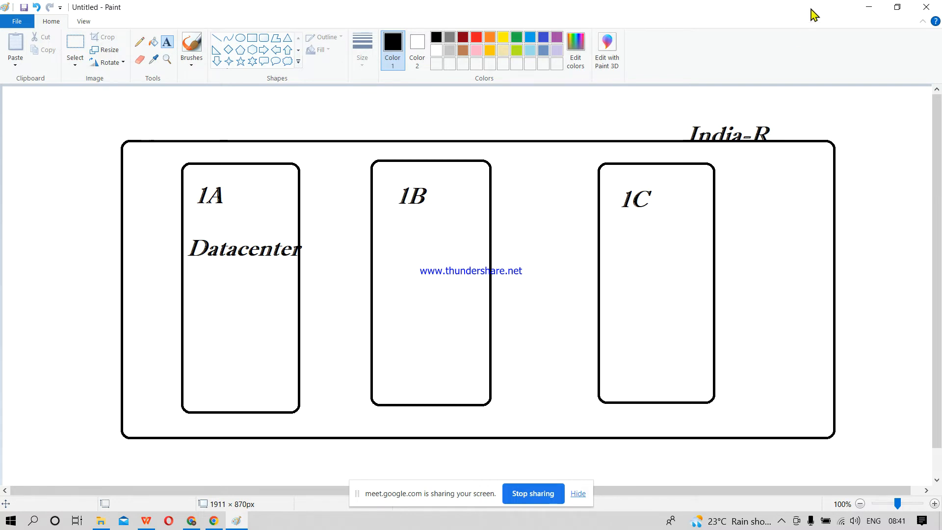
click(876, 6)
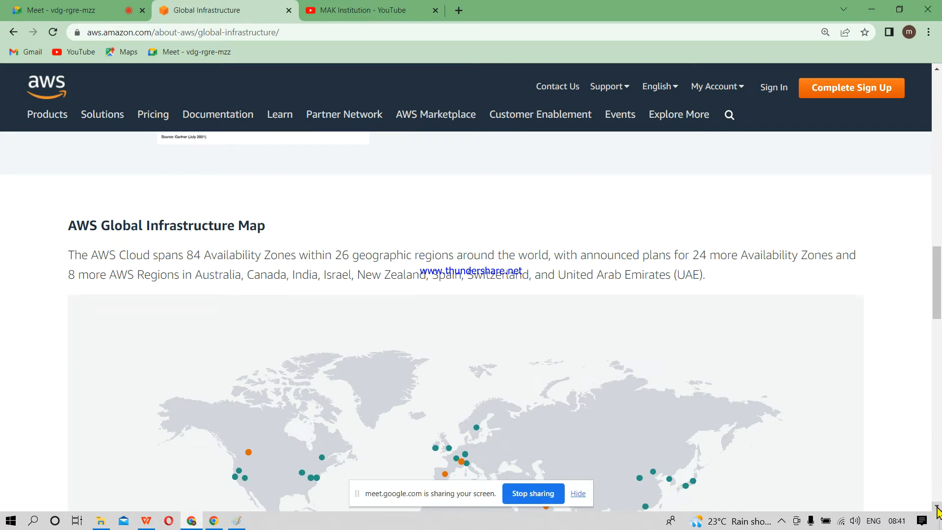
scroll(937, 506, down, 4)
scroll(937, 510, down, 1)
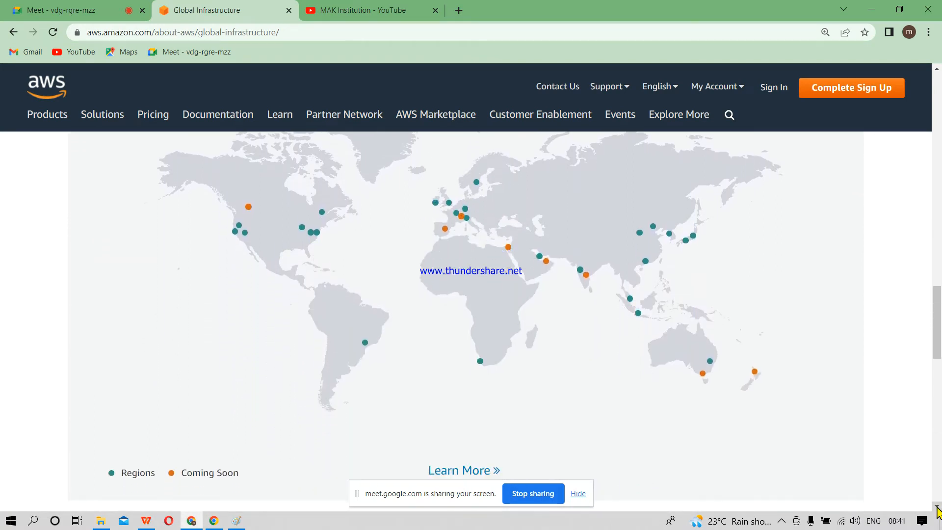
mouse_move(583, 278)
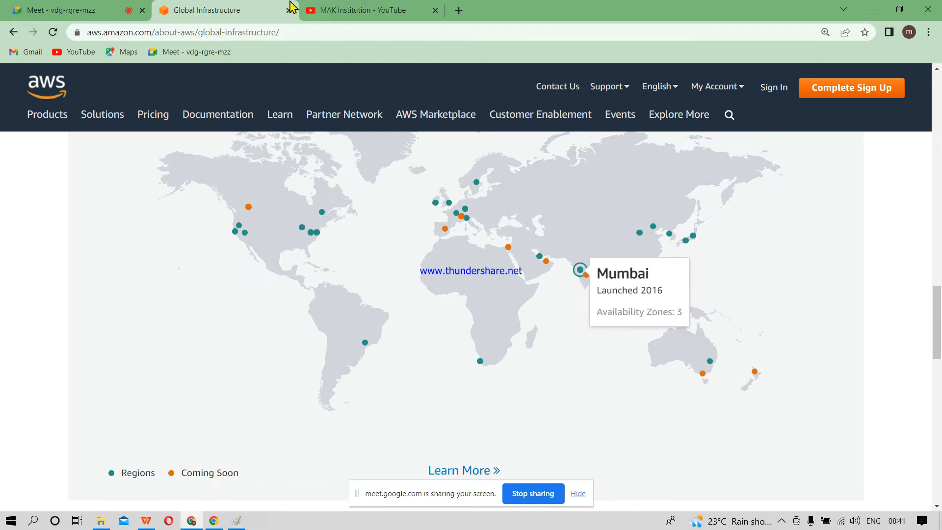
Step: Search Google for "aws data center" in a new browser tab and show the image results
click(459, 10)
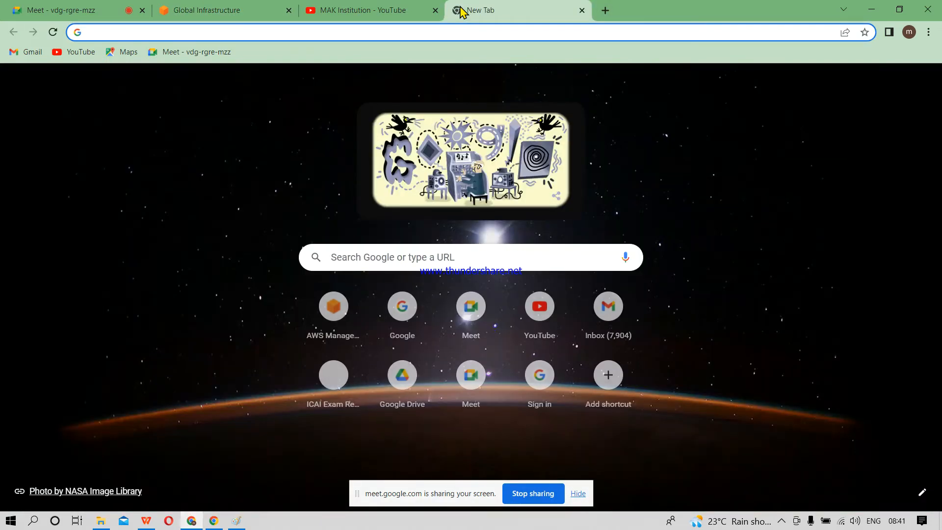
text(aw)
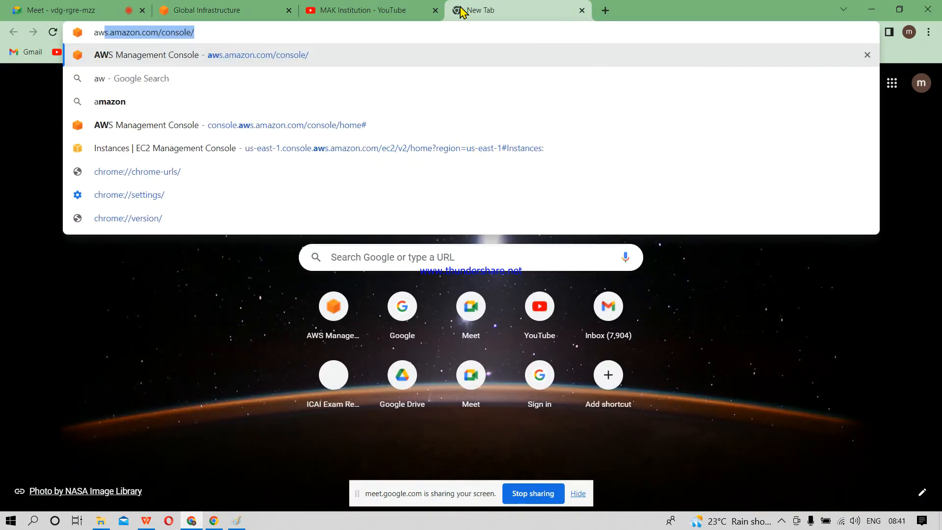
text(s data)
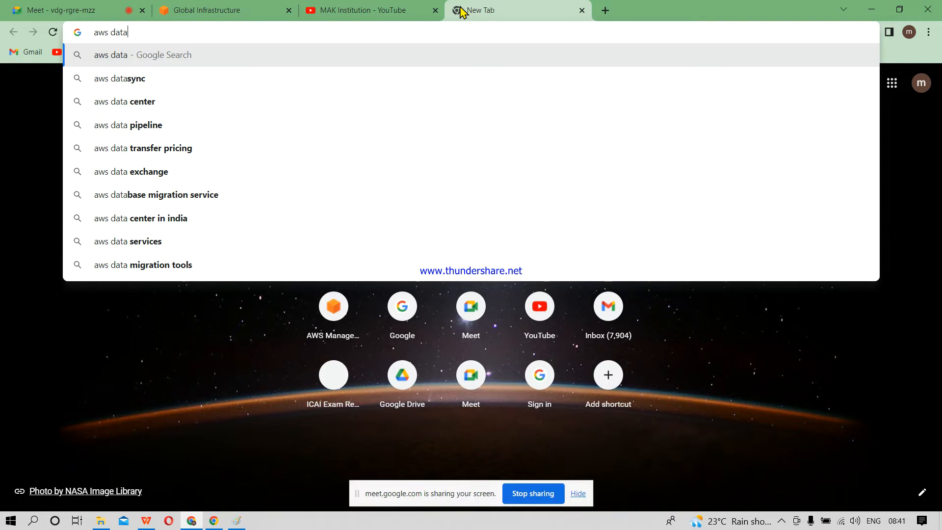
key(Down)
key(Down)
key(Return)
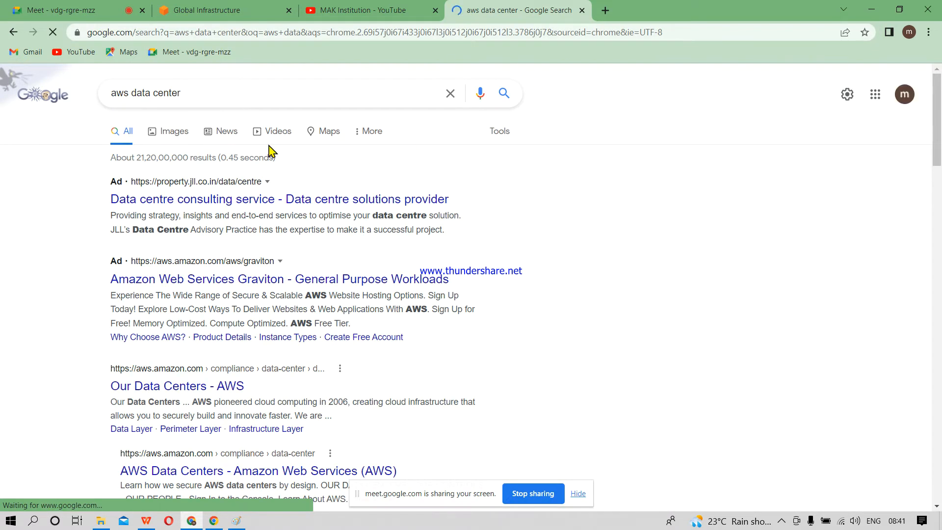
click(170, 133)
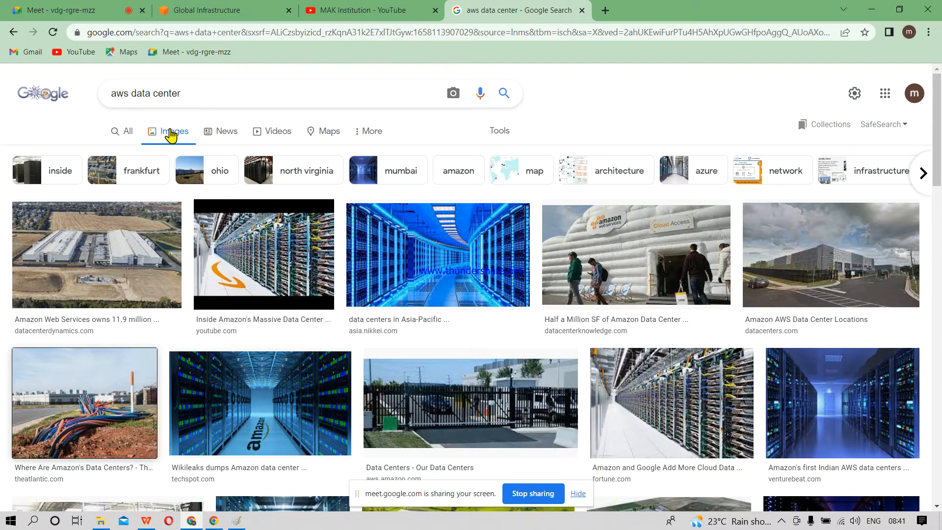
Step: Preview the aerial data center photo, the "Inside Amazon's Massive Data Center" image, and its first related image
click(58, 274)
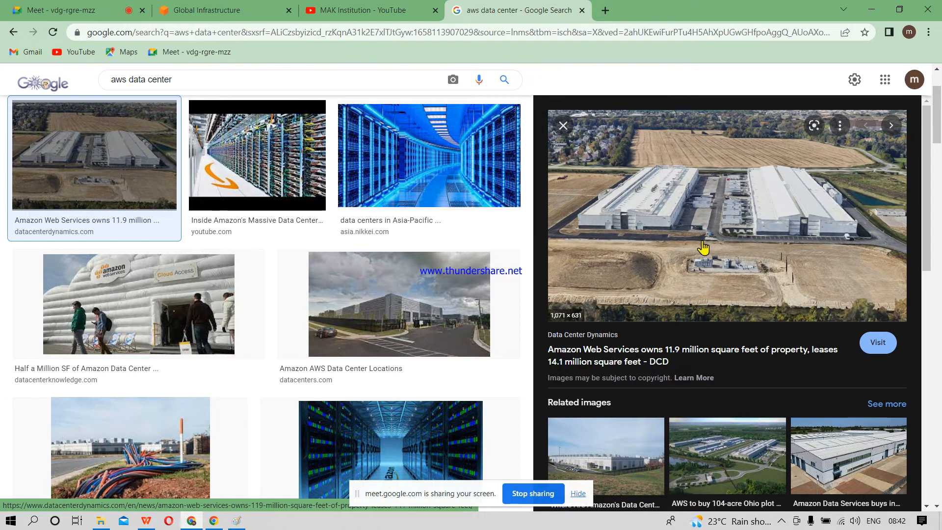
click(289, 147)
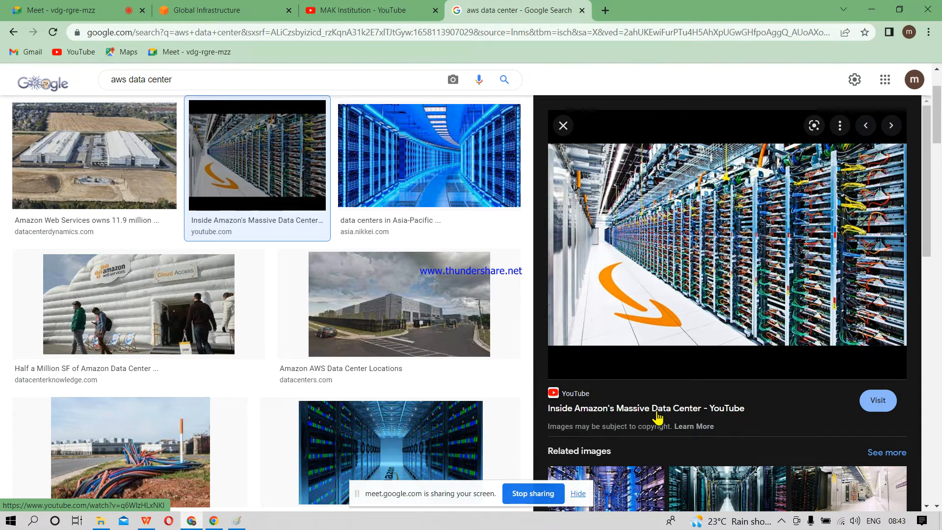
click(629, 478)
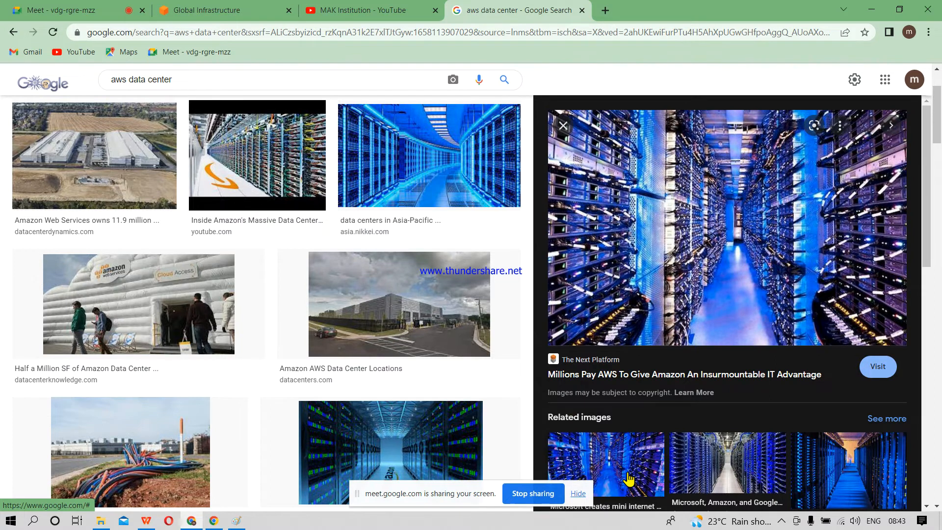
click(237, 523)
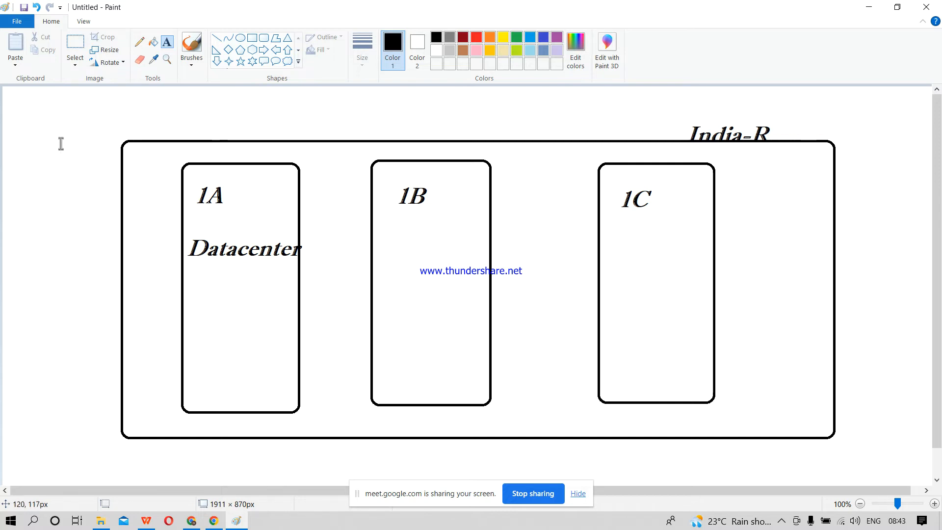
click(475, 37)
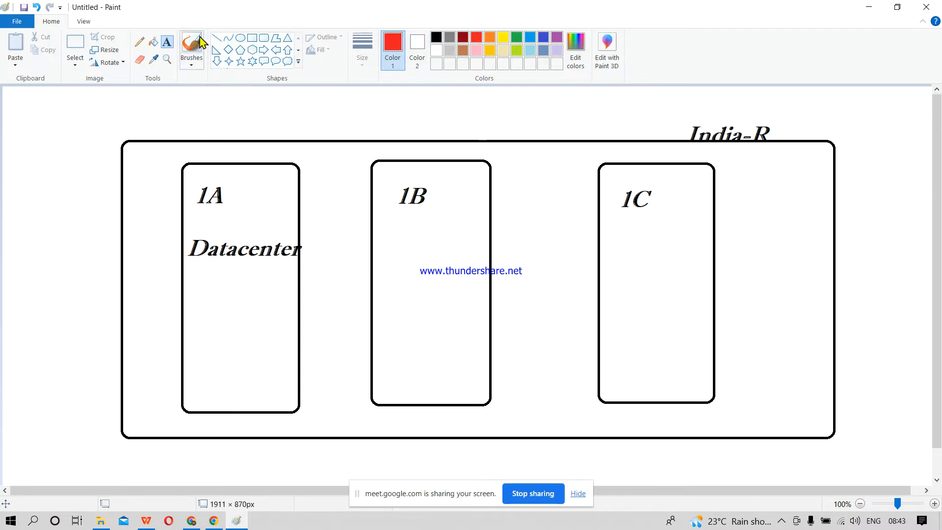
click(217, 37)
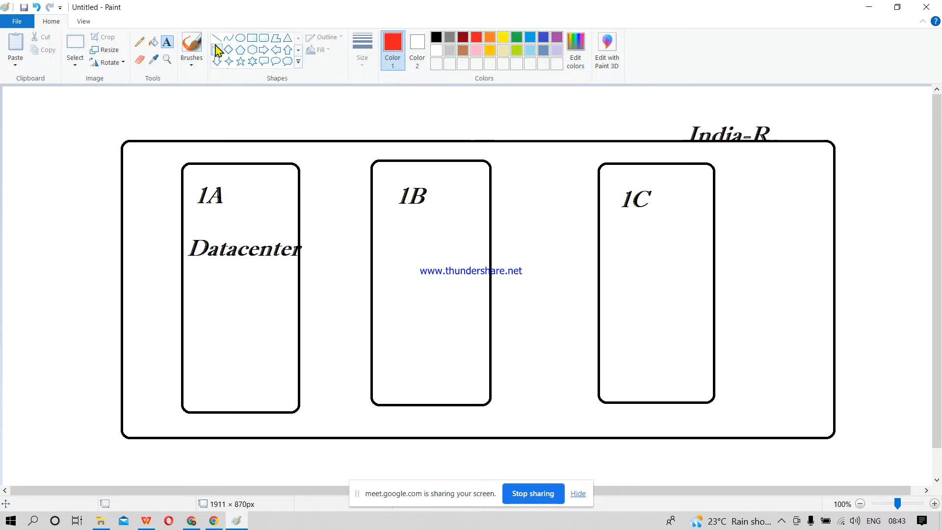
click(273, 169)
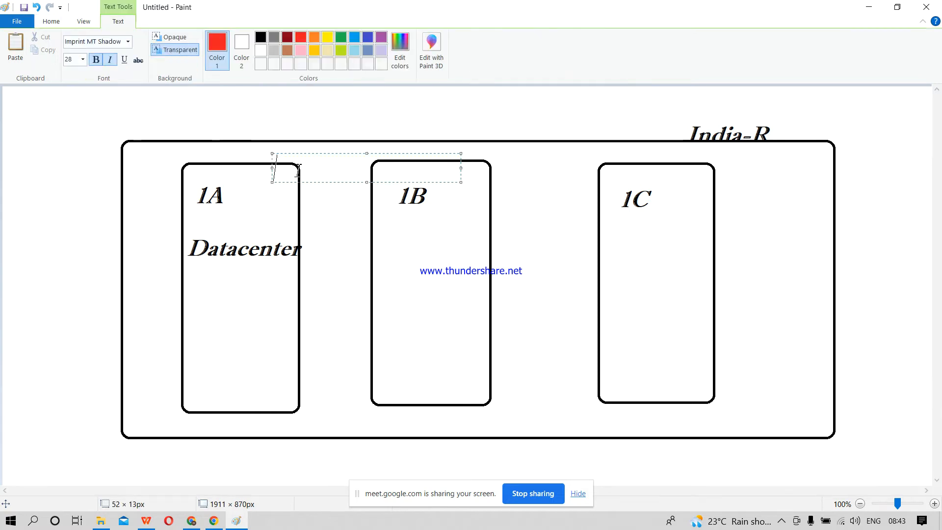
click(275, 260)
mouse_move(323, 227)
mouse_down()
mouse_move(190, 320)
mouse_move(325, 233)
mouse_up()
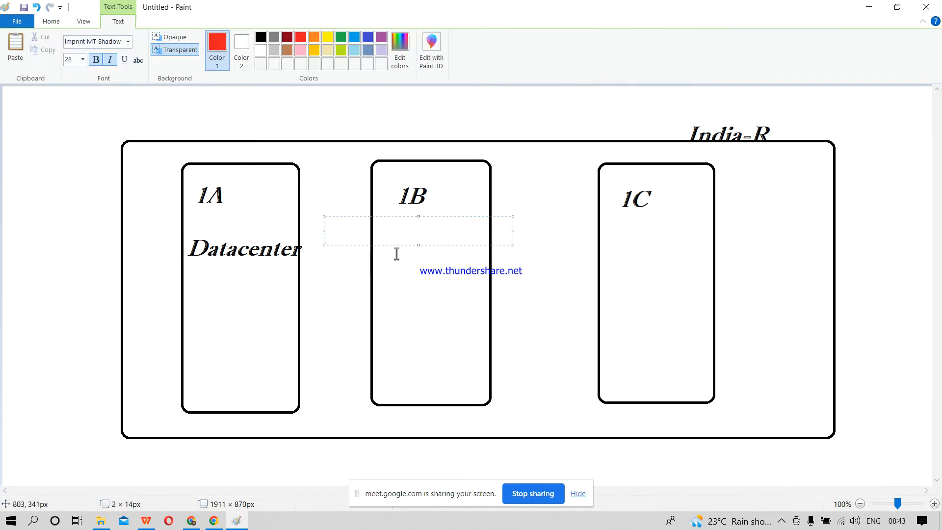
click(327, 310)
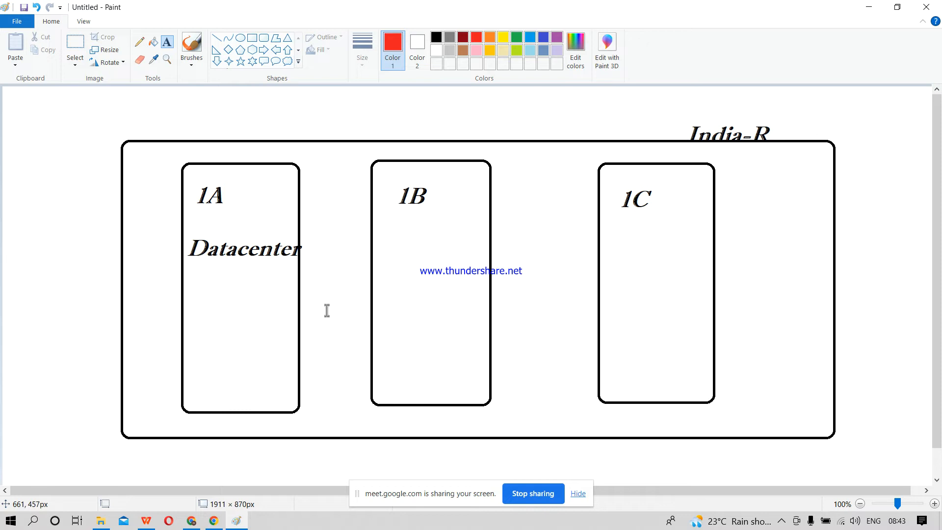
Step: Return to the AWS Global Infrastructure page in the browser and sign in as root user with the prefilled email and the account password
click(871, 7)
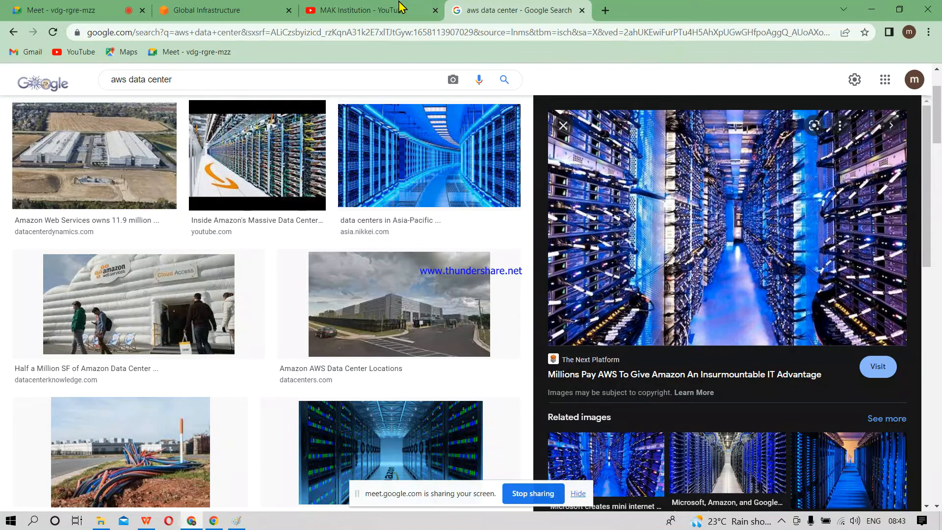
click(166, 7)
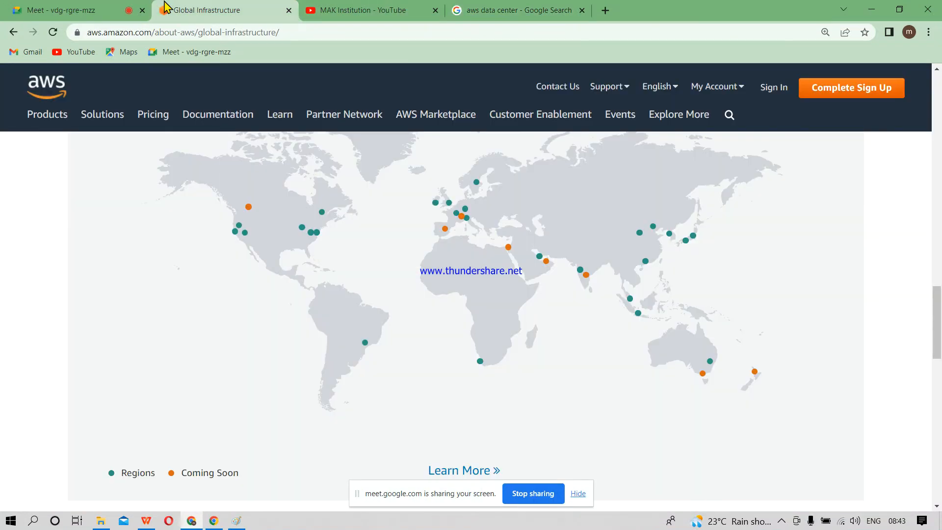
click(775, 90)
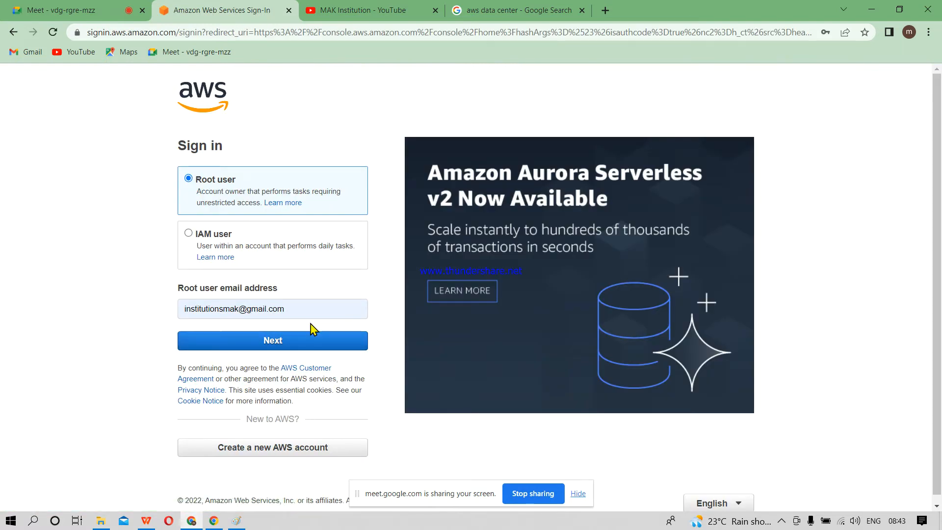
click(292, 346)
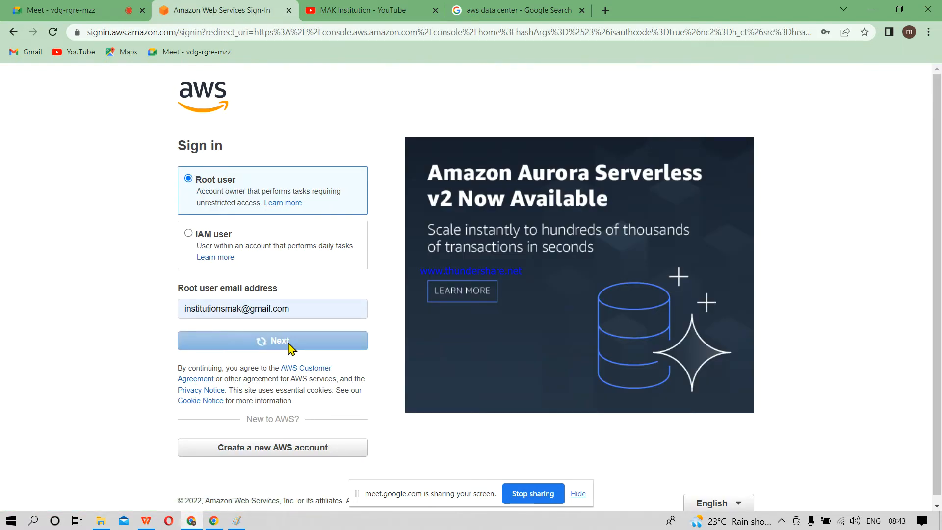
text(•••••)
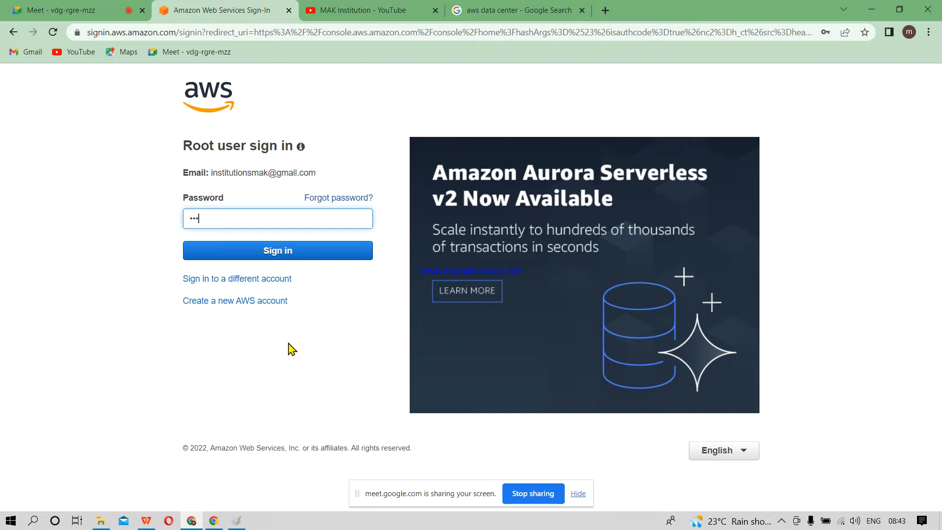
text(•••••)
key(Return)
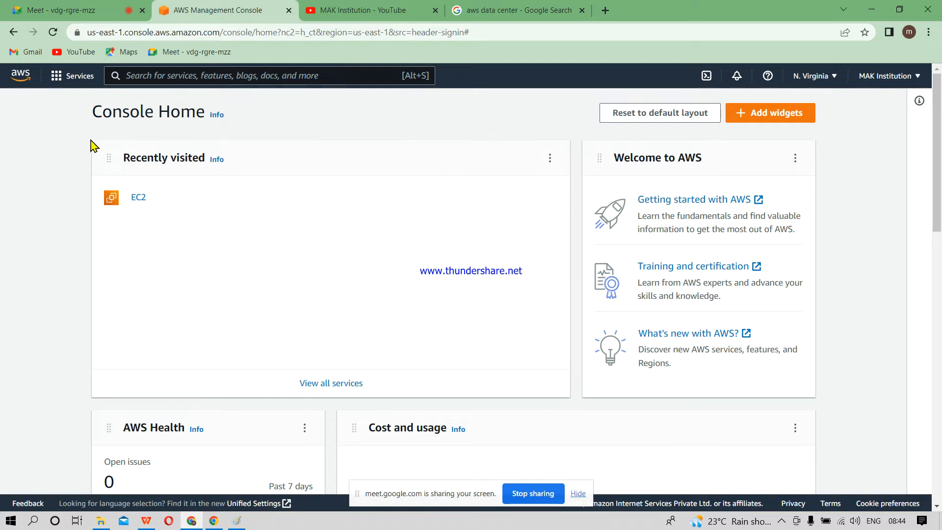
Step: Open the AWS services list and look through its categories from Analytics down to Storage
click(73, 82)
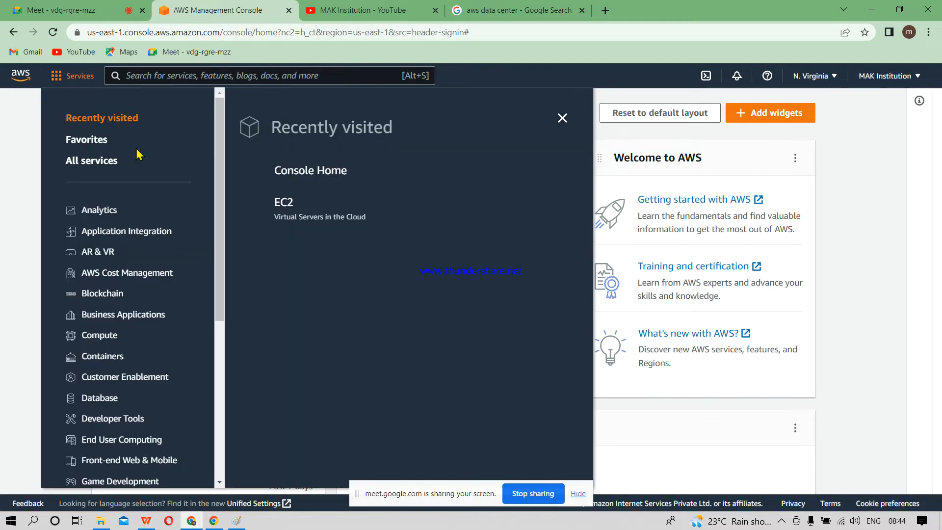
mouse_move(220, 223)
mouse_down()
mouse_move(210, 389)
mouse_move(223, 217)
mouse_up()
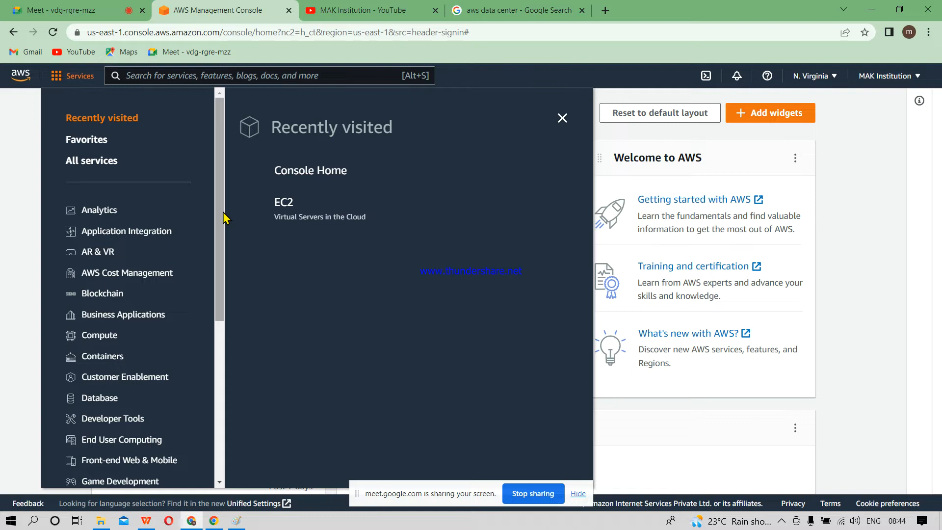
scroll(222, 231, down, 1)
drag(221, 231, 222, 261)
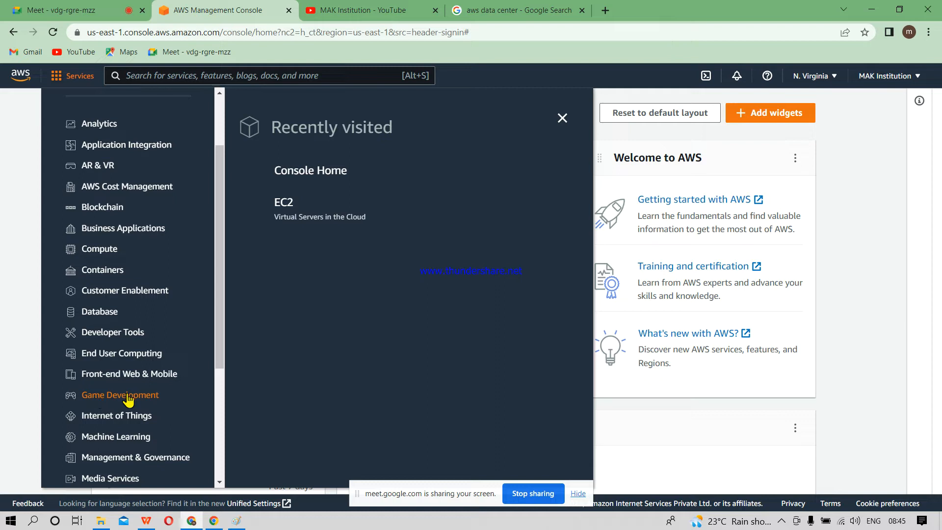
drag(220, 347, 214, 421)
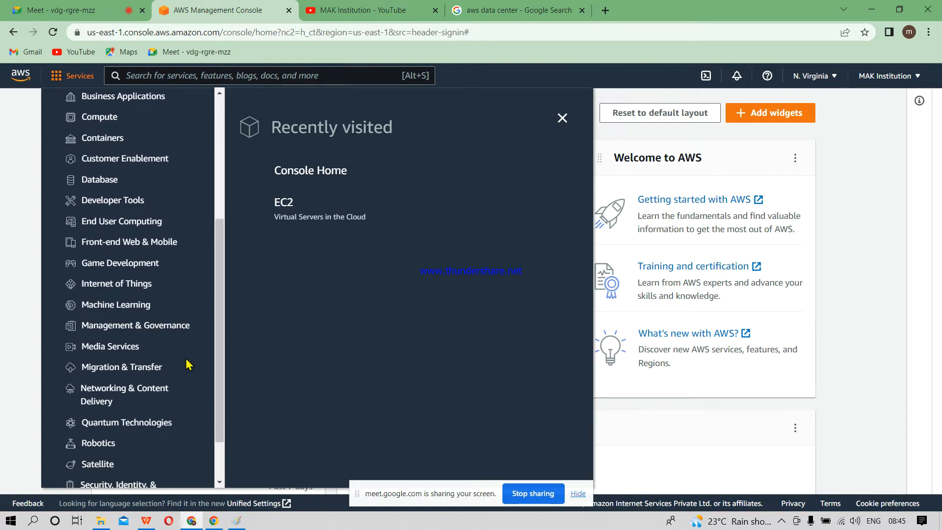
drag(224, 380, 221, 414)
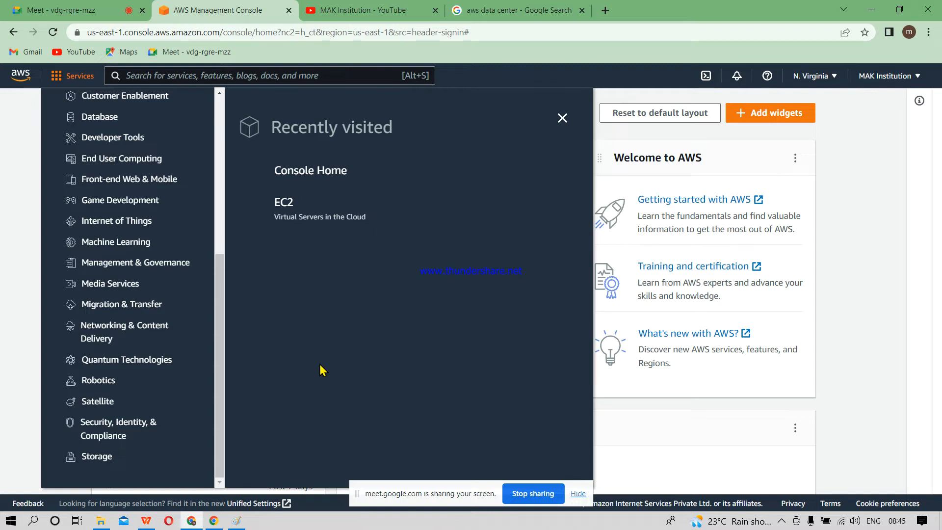
Step: View the services offered in the Compute, Containers and Database categories
drag(219, 386, 215, 236)
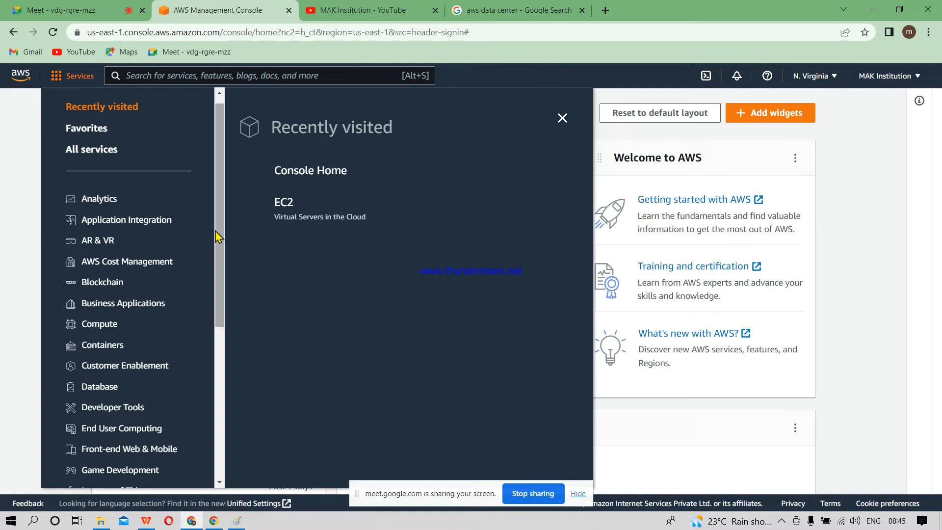
click(92, 326)
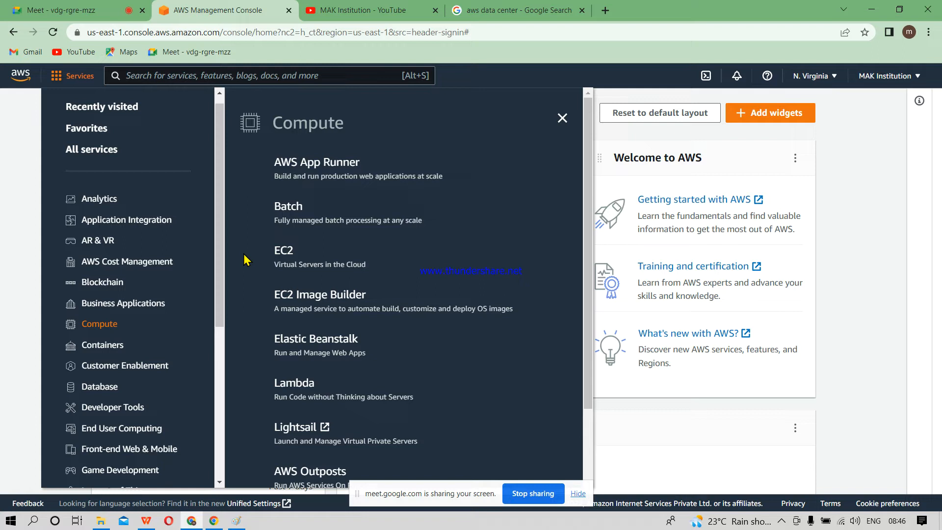
drag(221, 274, 219, 364)
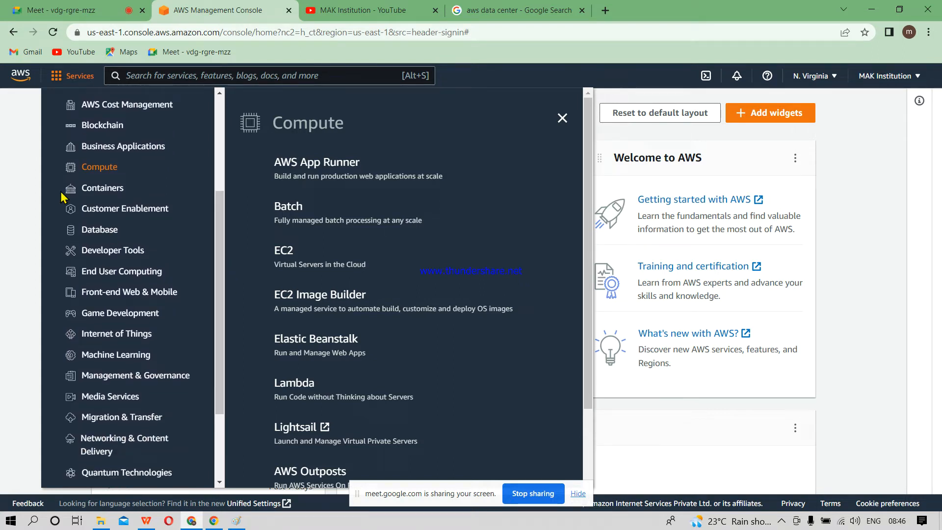
mouse_move(107, 195)
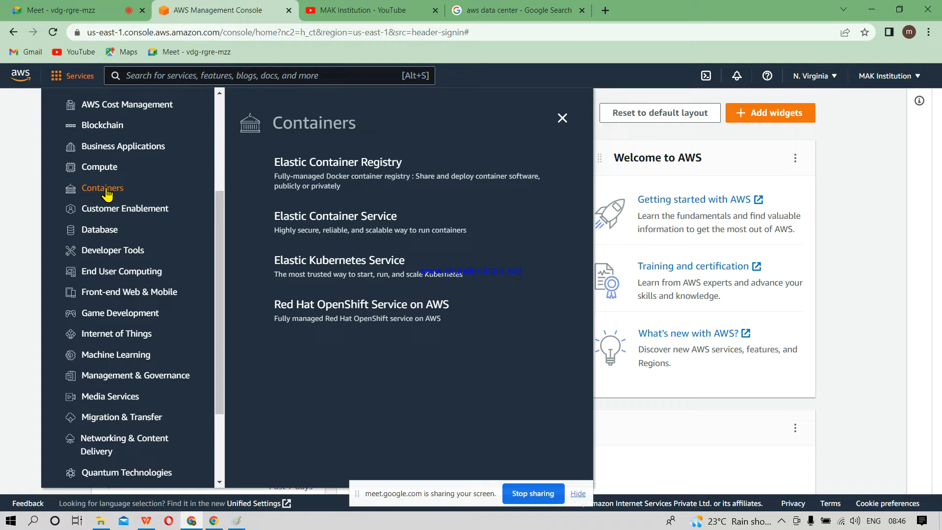
click(89, 228)
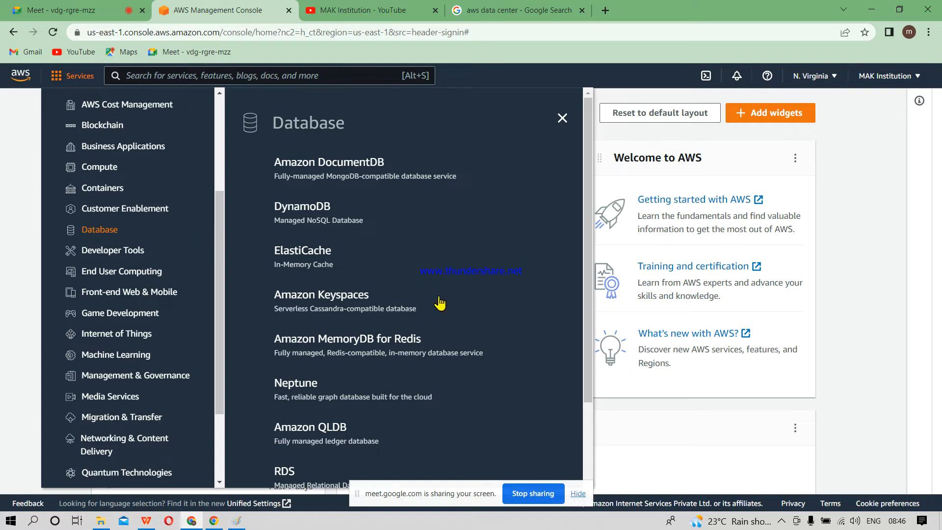
drag(585, 329, 576, 416)
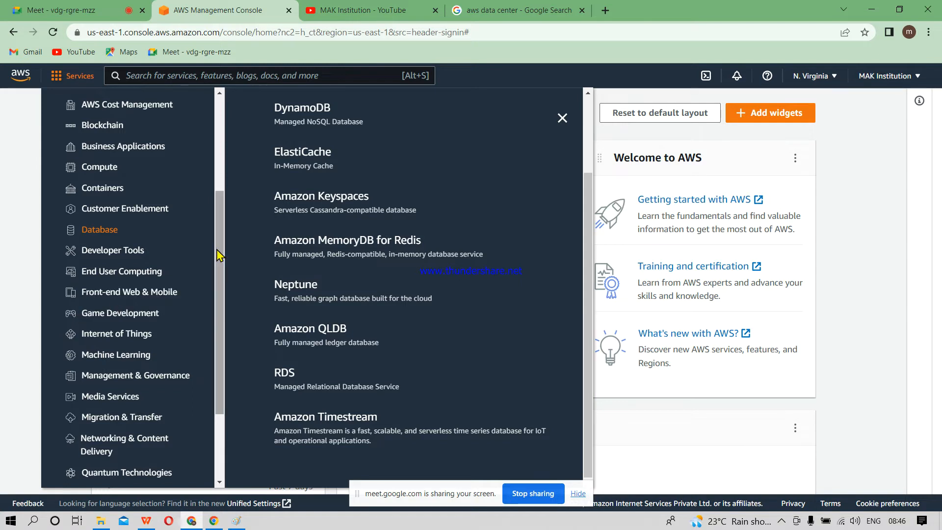
Step: View the services in the Security, Identity, & Compliance, Storage and Compute categories, and close the services list
drag(219, 253, 211, 322)
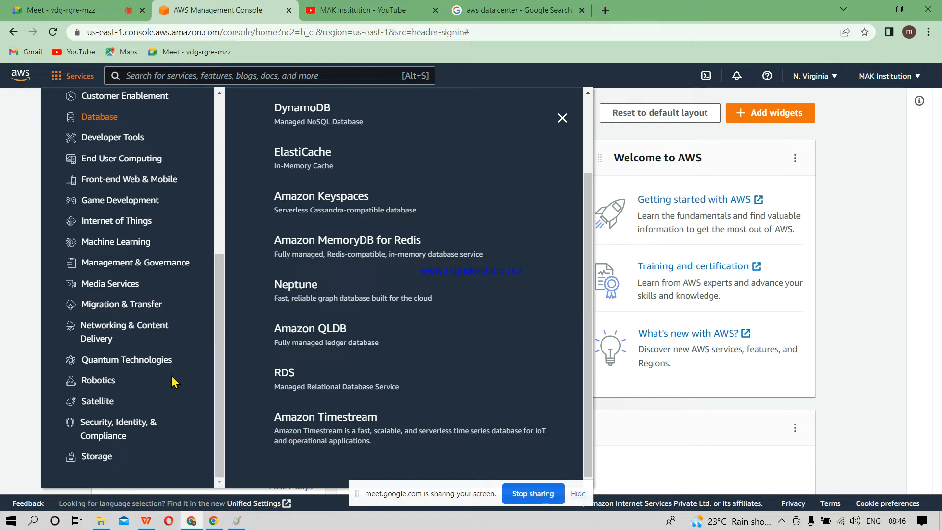
click(102, 429)
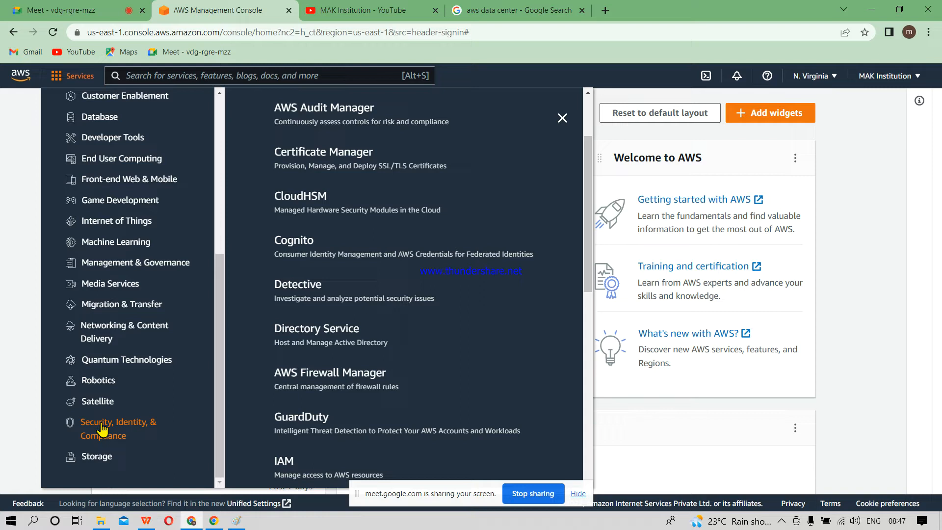
click(90, 460)
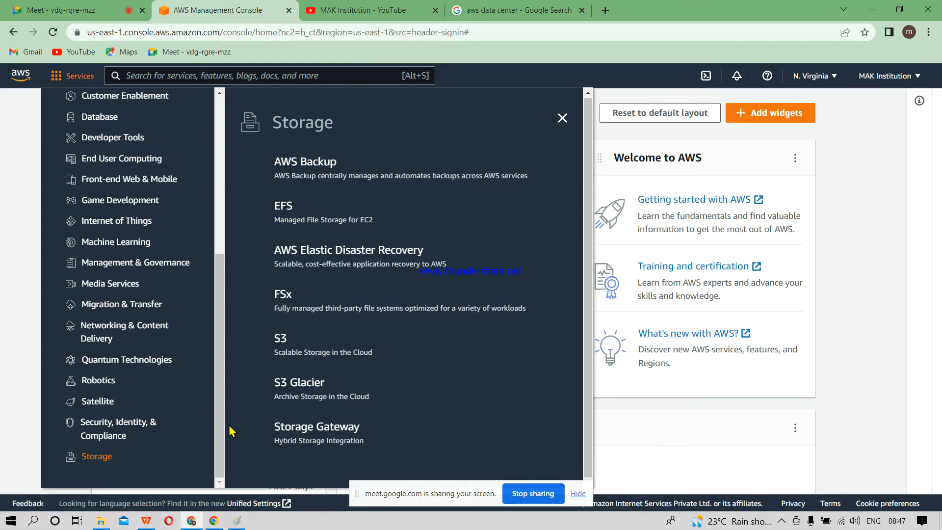
drag(220, 443, 216, 267)
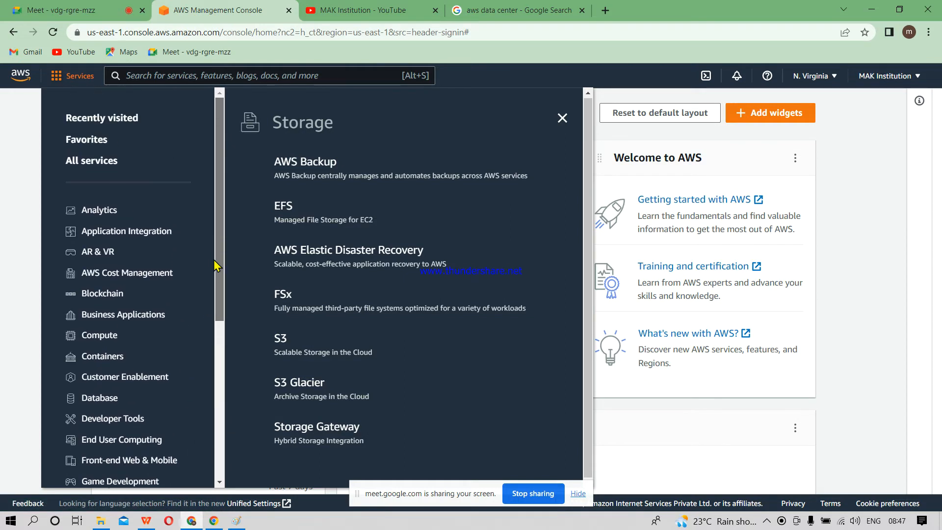
click(88, 335)
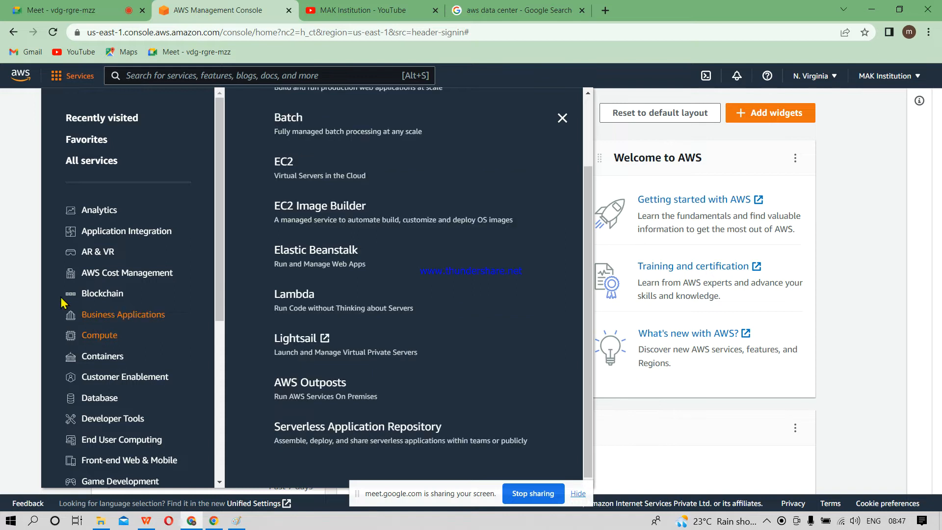
click(9, 268)
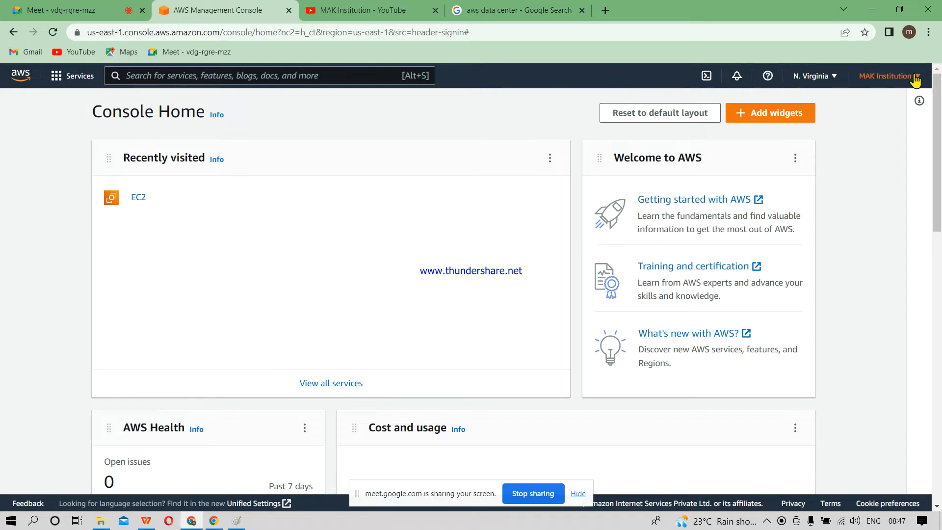
Step: Open the account page from the account options and review the account settings and contact information
click(893, 79)
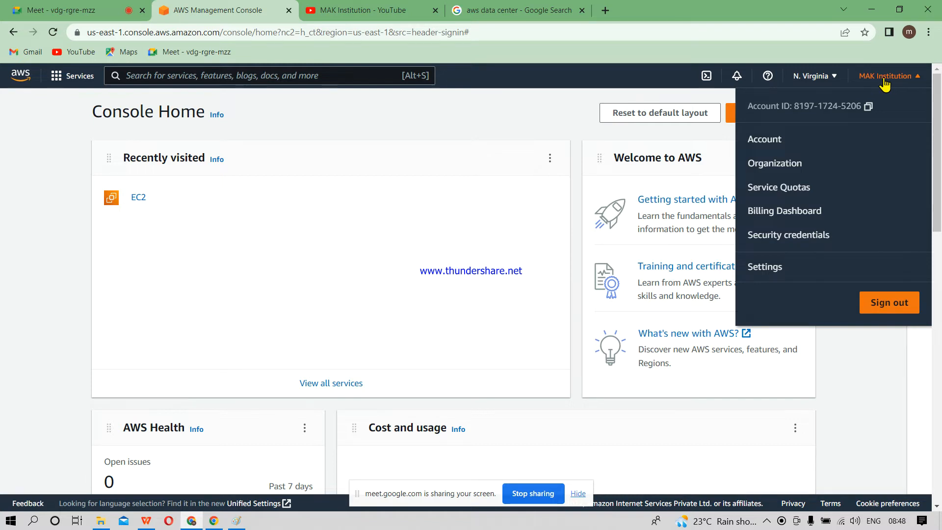
click(764, 139)
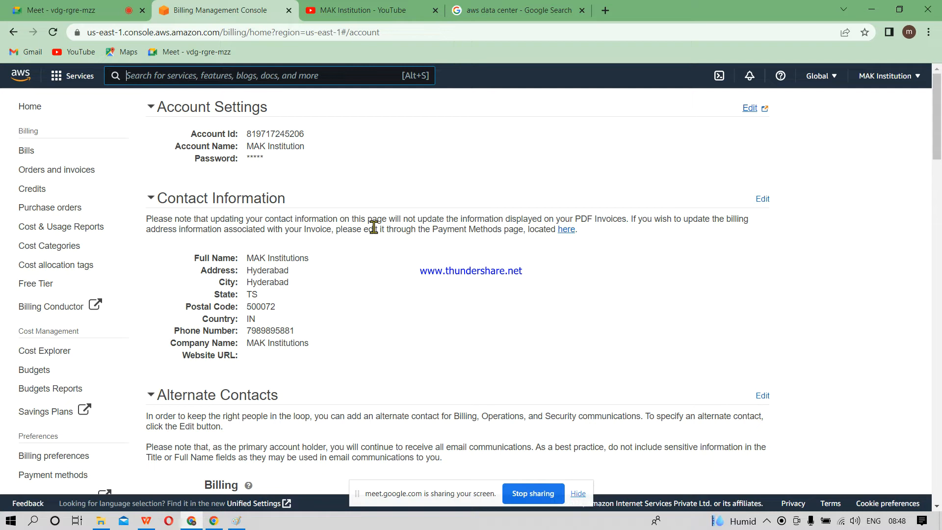
mouse_move(937, 129)
mouse_down()
mouse_move(939, 336)
mouse_move(940, 122)
mouse_up()
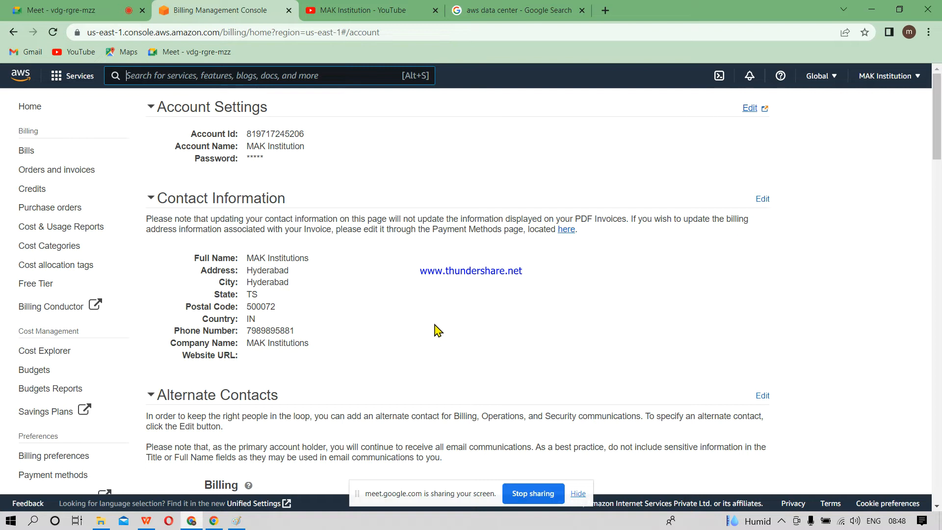
Step: Review the account's payment methods, including the credit card and net banking sections, and return to the billing home page
click(43, 479)
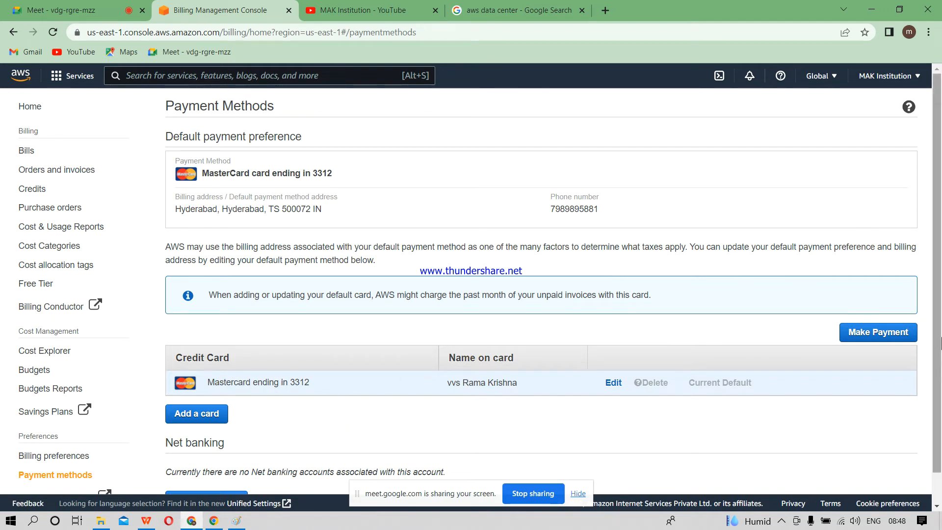
drag(939, 335, 938, 414)
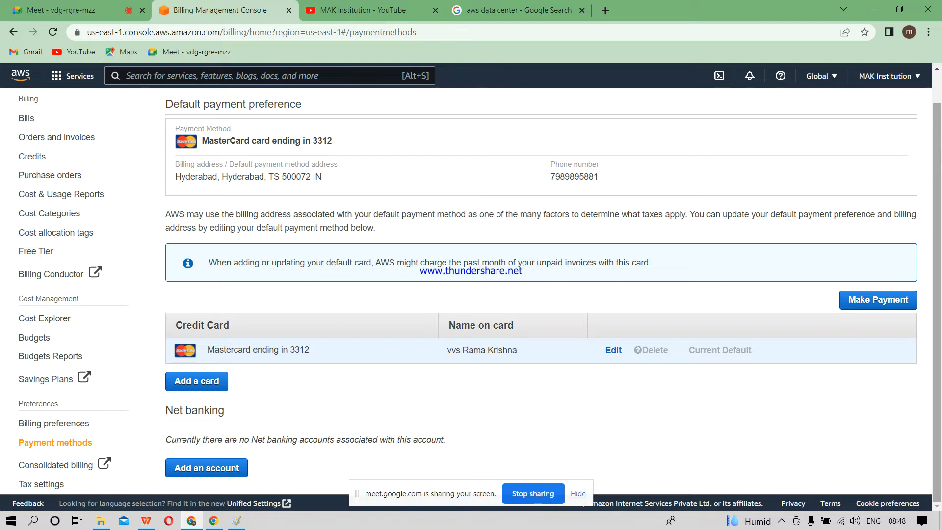
scroll(940, 155, up, 1)
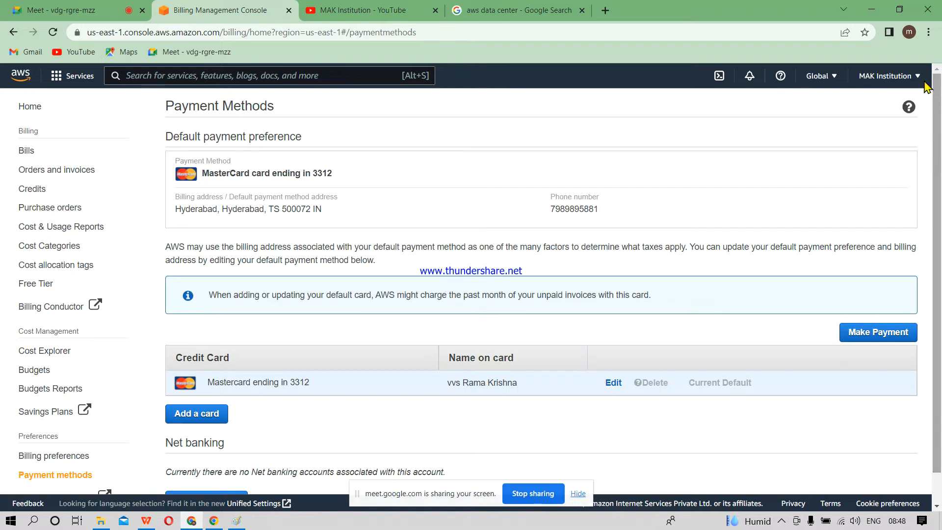
click(31, 109)
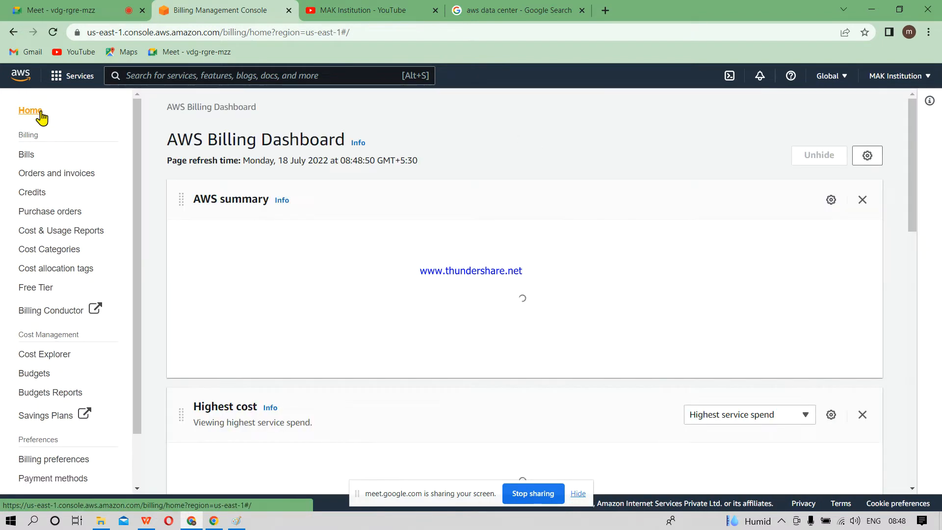
Step: Check the recently visited services and the region list from the AWS Billing Dashboard, closing each without choosing anything
click(74, 77)
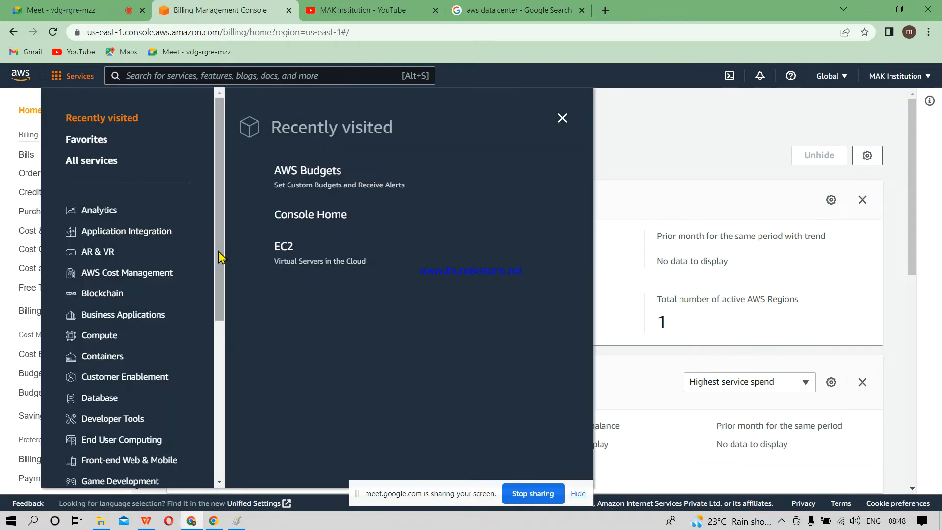
click(658, 100)
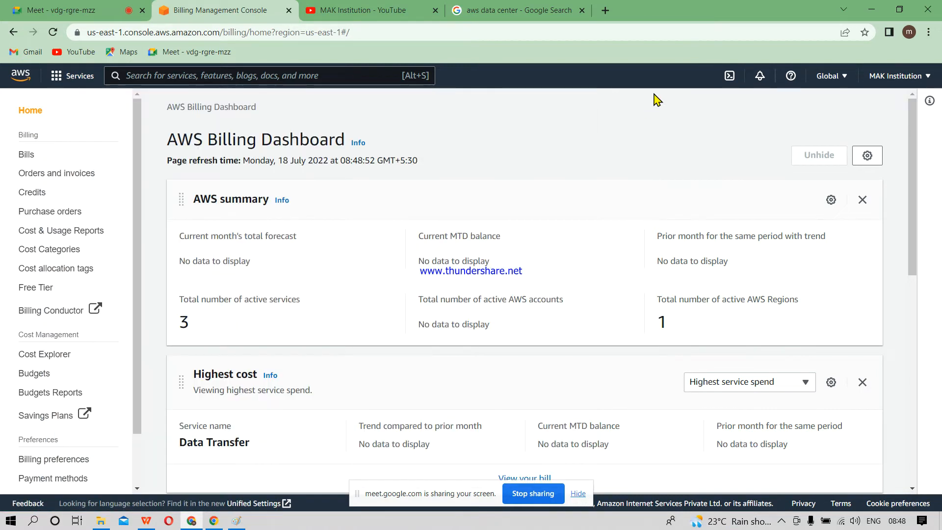
click(831, 82)
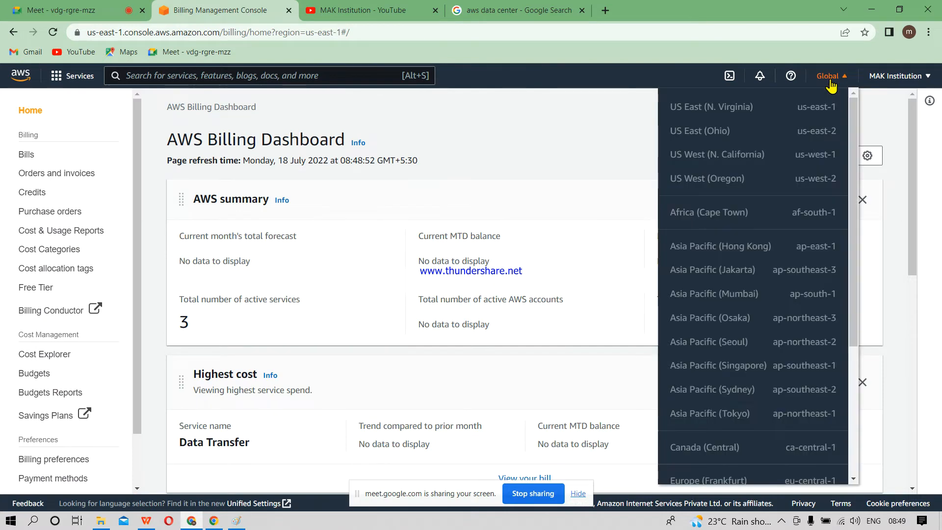
click(537, 102)
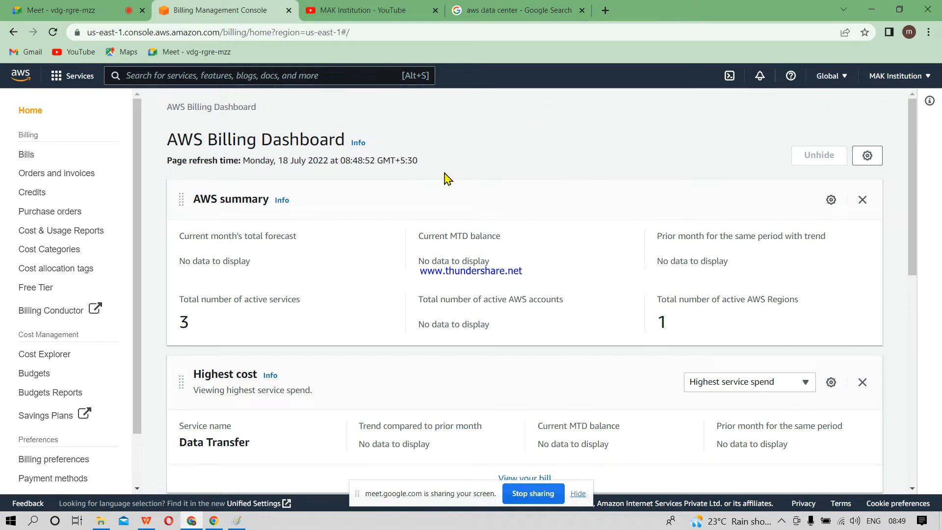
Step: Open the EC2 dashboard from the recently visited services and select US East (N. Virginia) after browsing the full region list
click(56, 76)
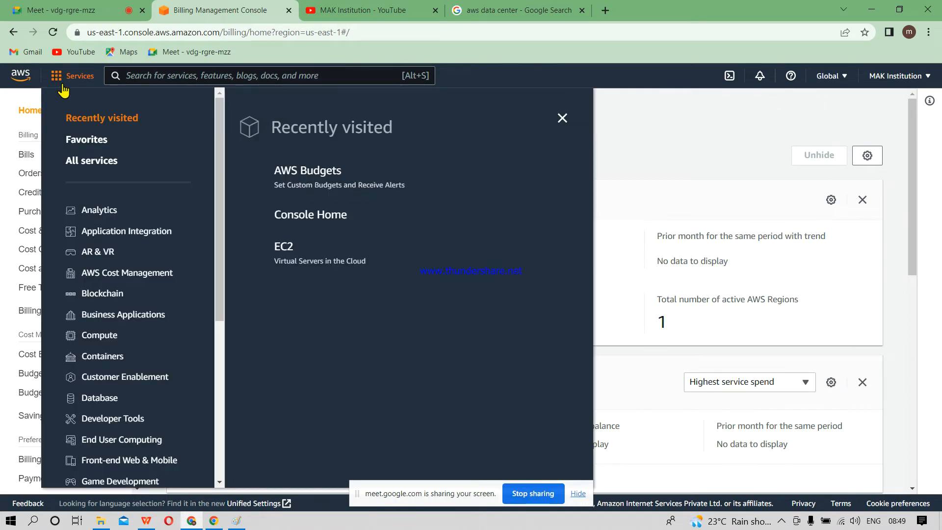
click(283, 248)
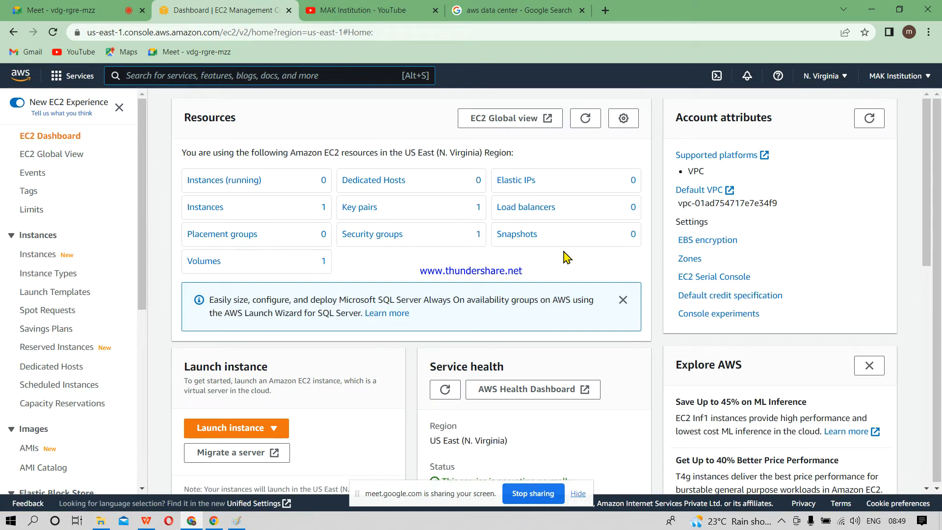
click(815, 84)
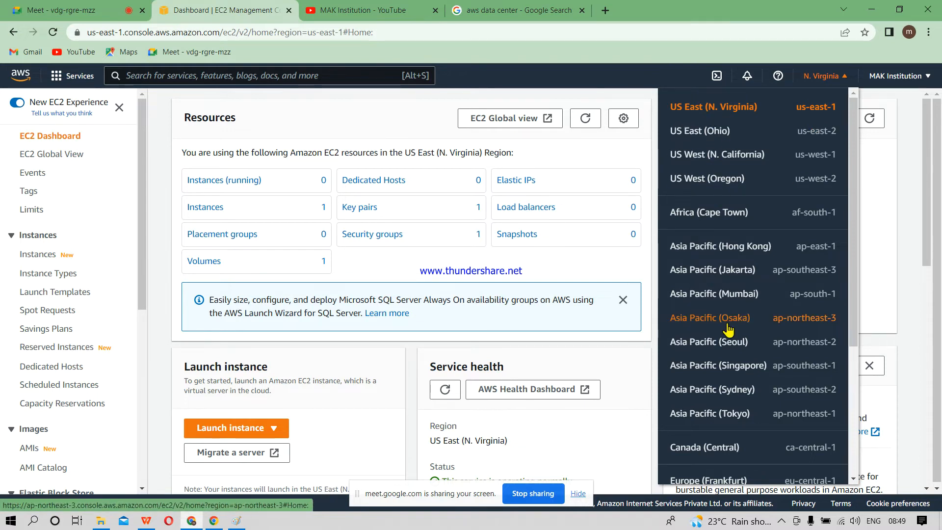
scroll(806, 444, down, 1)
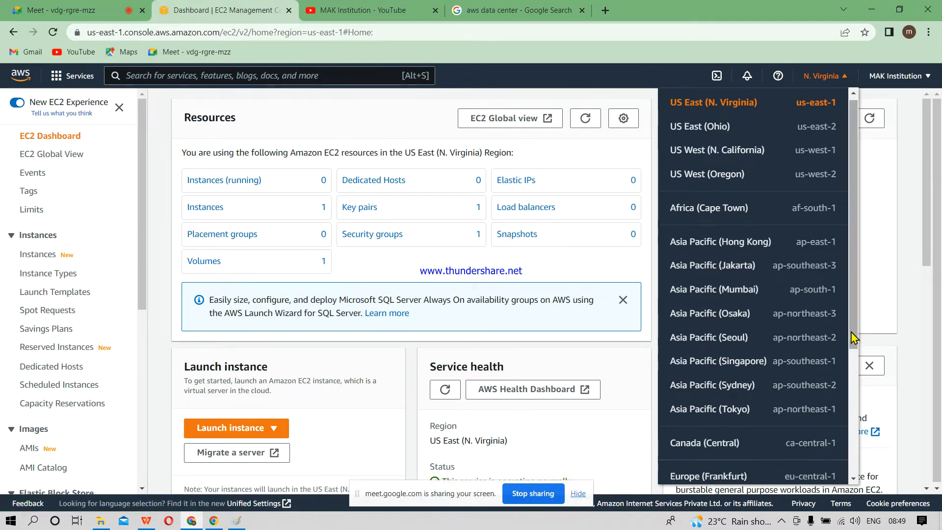
drag(854, 338, 855, 476)
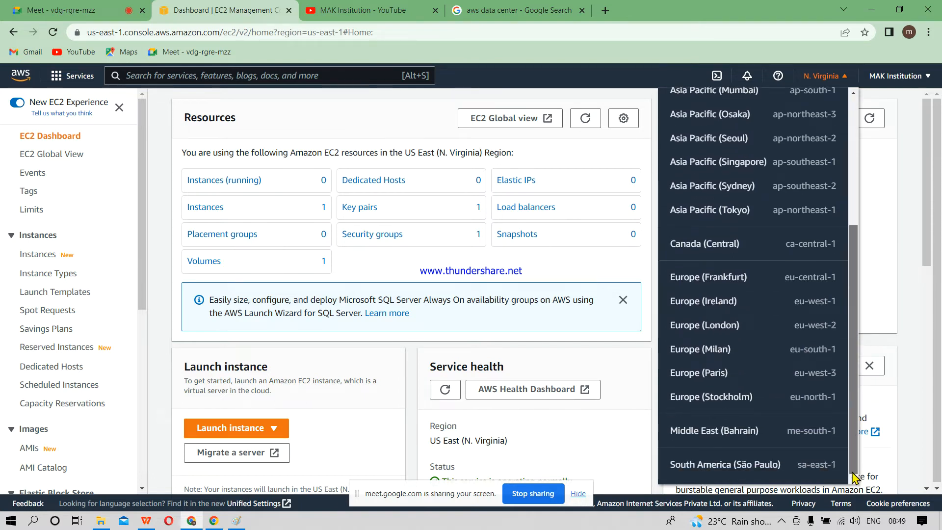
scroll(839, 343, up, 4)
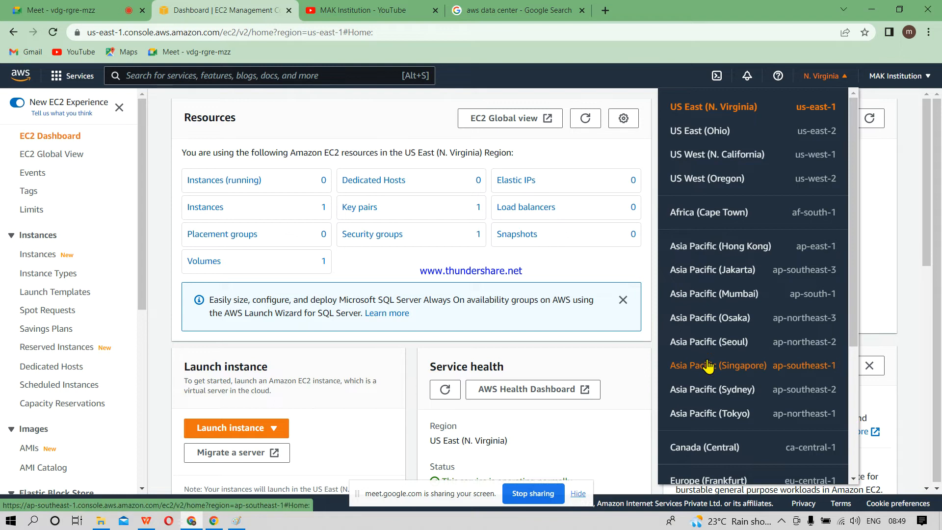
drag(851, 314, 853, 454)
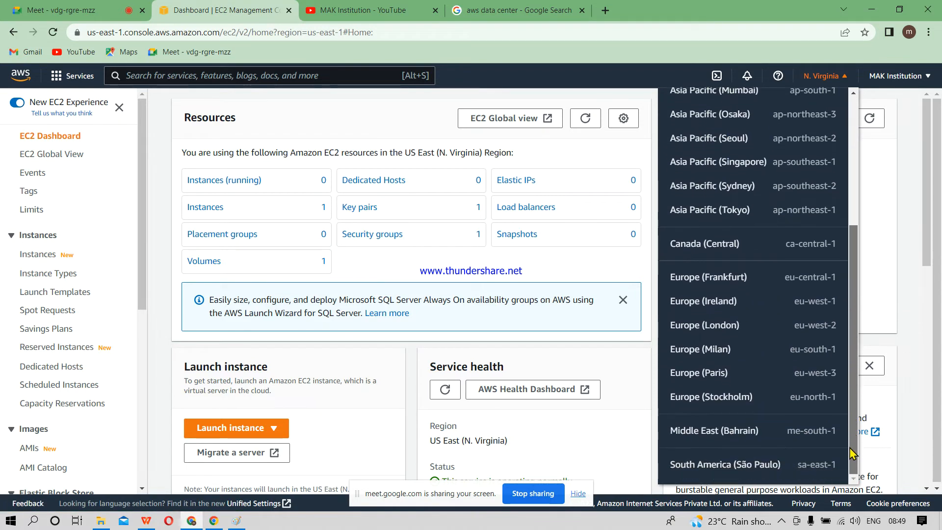
drag(851, 448, 854, 308)
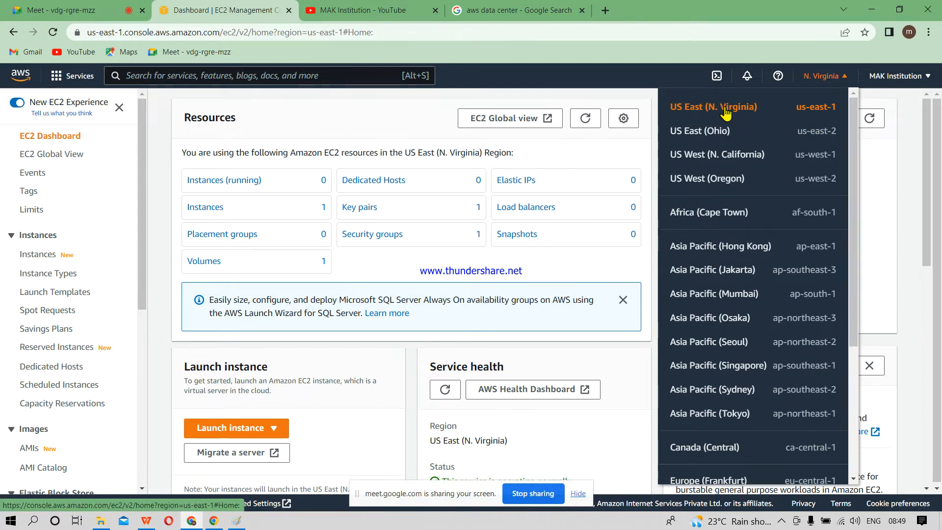
click(724, 109)
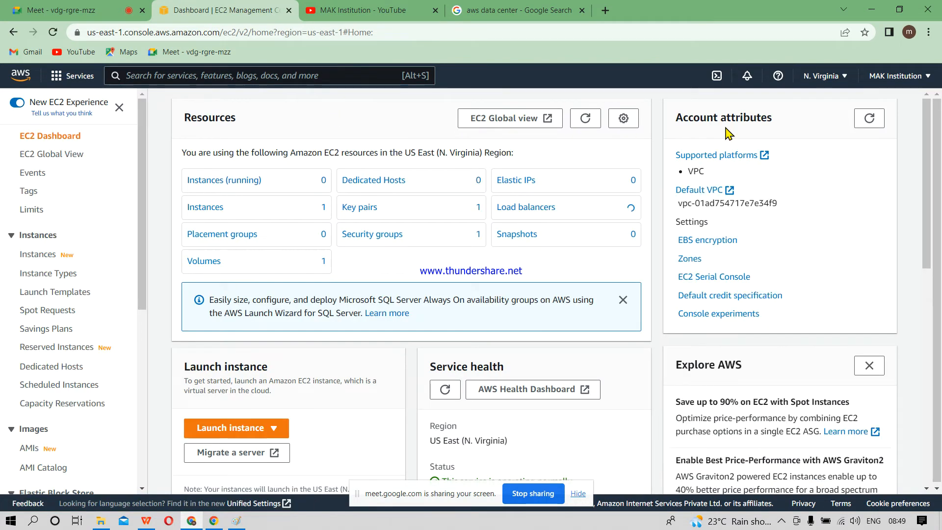
Step: Examine the zones listed for US East (N. Virginia) and the region shown under Service health on the EC2 dashboard
drag(927, 128, 929, 265)
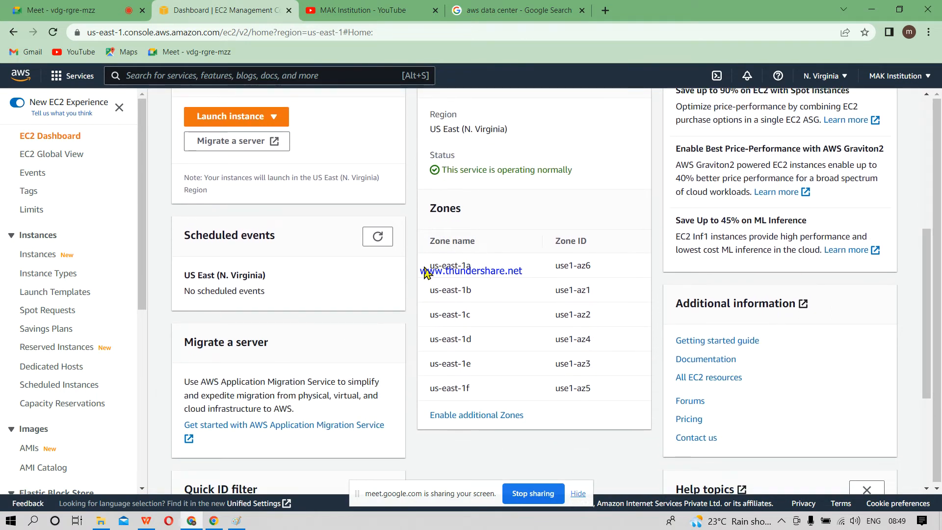
drag(430, 267, 598, 388)
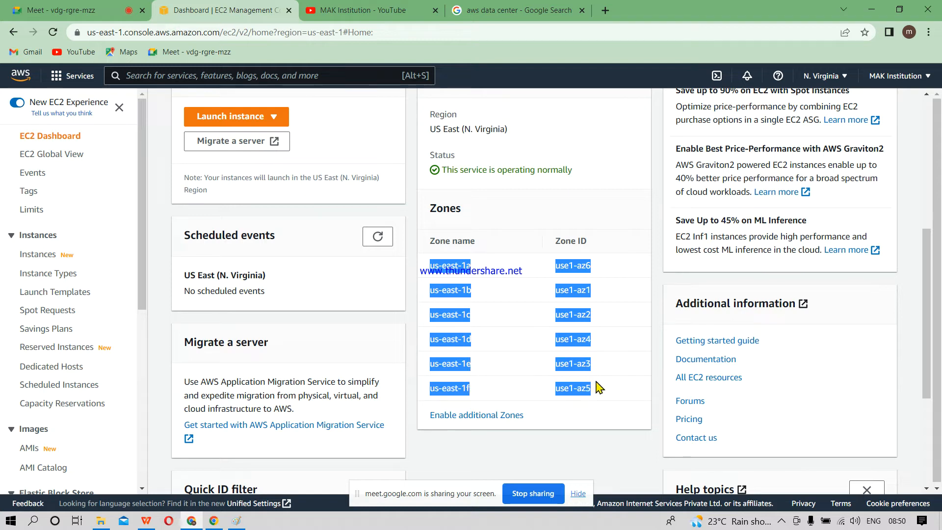
click(599, 420)
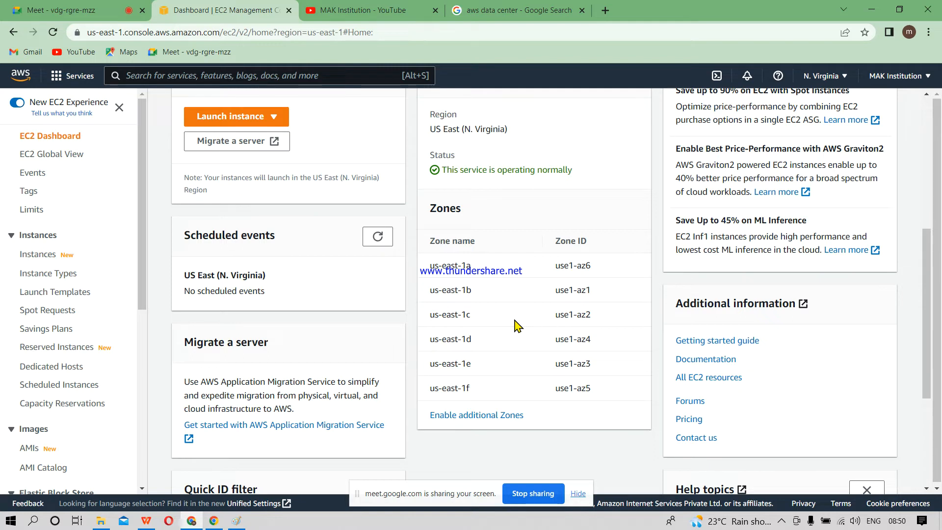
drag(927, 301, 915, 134)
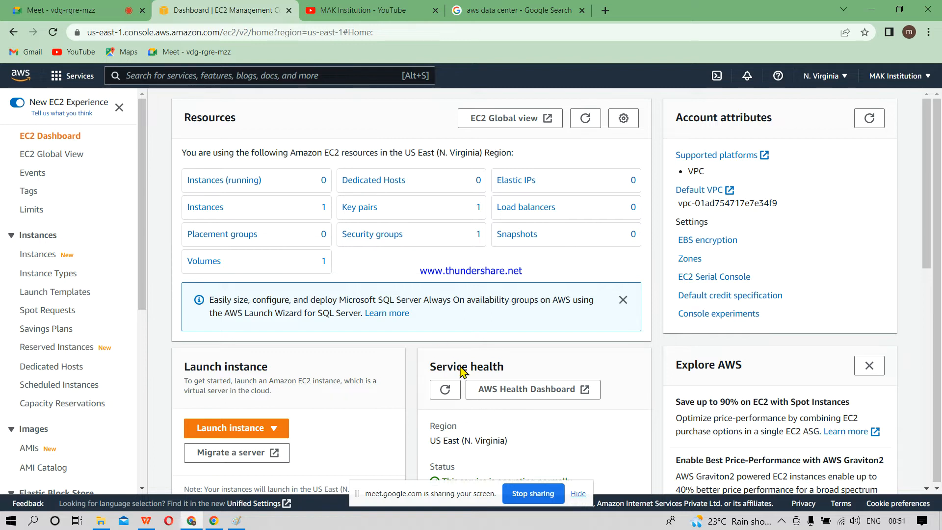
drag(428, 440, 529, 449)
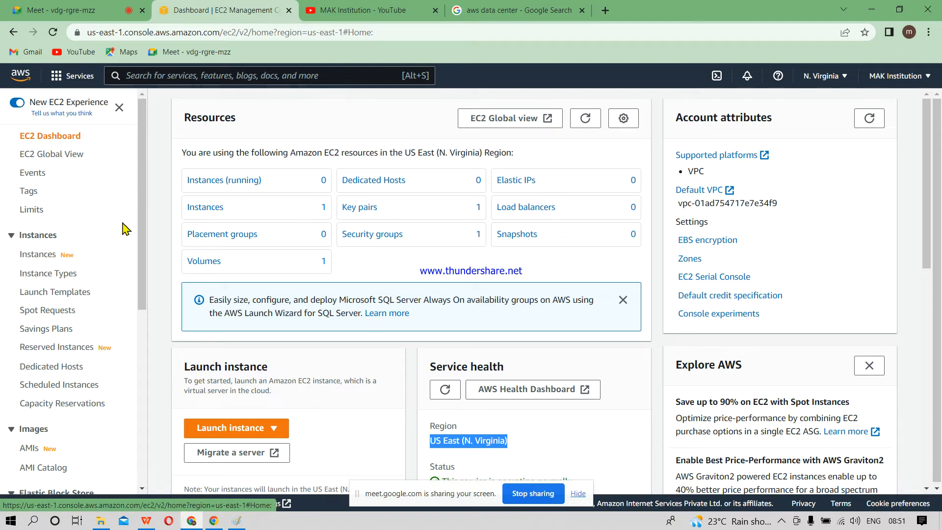
Step: Start launching a new EC2 instance and name it Redhat
click(253, 434)
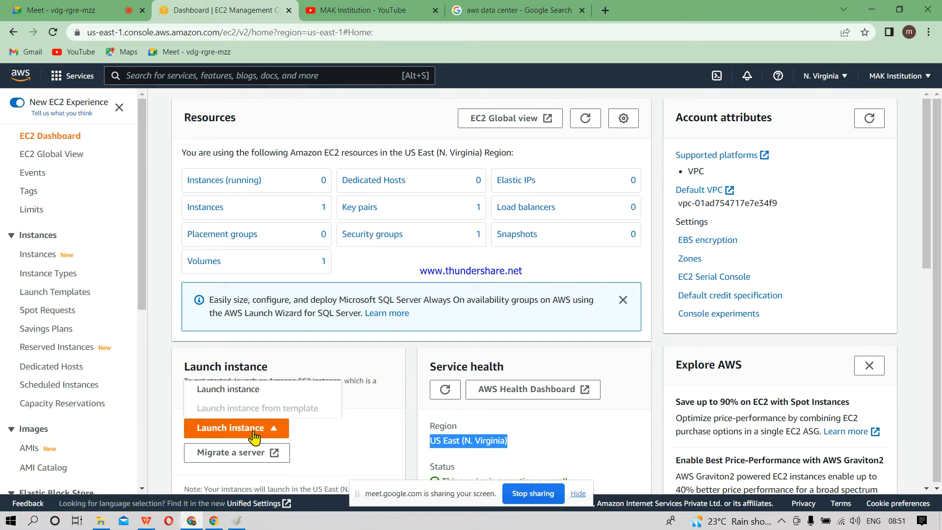
click(234, 391)
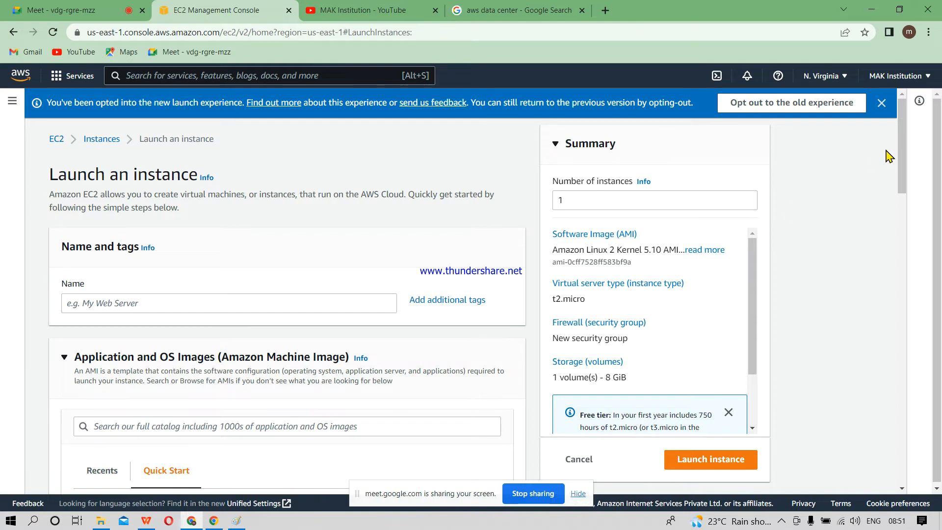
drag(902, 152, 901, 179)
click(144, 181)
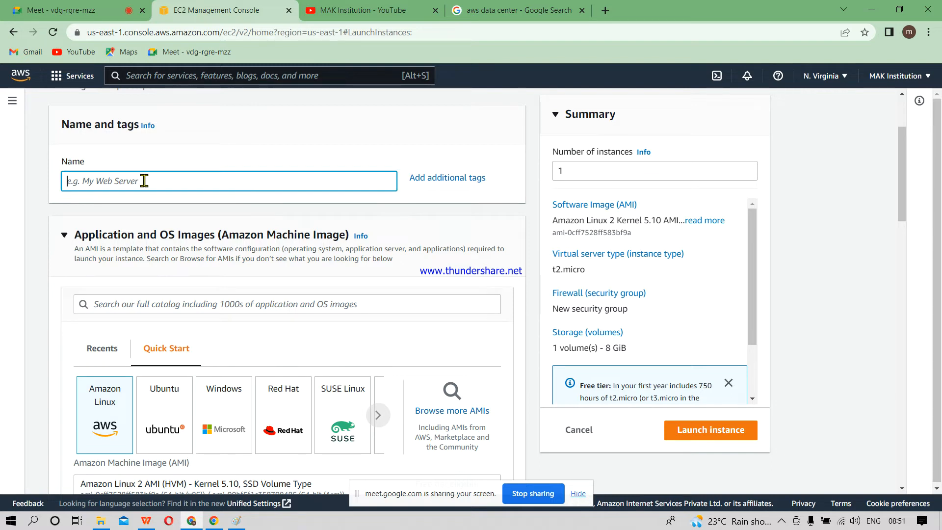
text(Redhat)
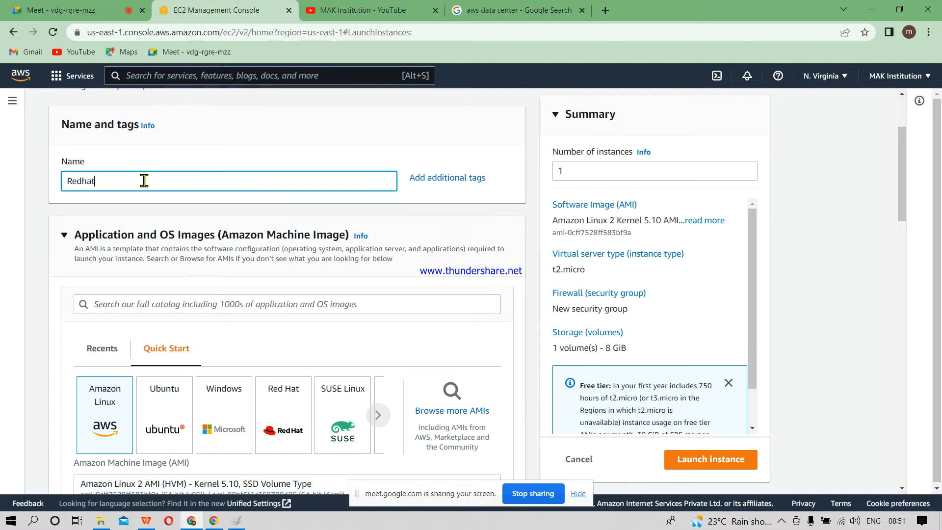
text( Linux OS)
Step: Complete the instance name as Redhat Linux OS and choose Red Hat as the operating system image
drag(903, 178, 907, 208)
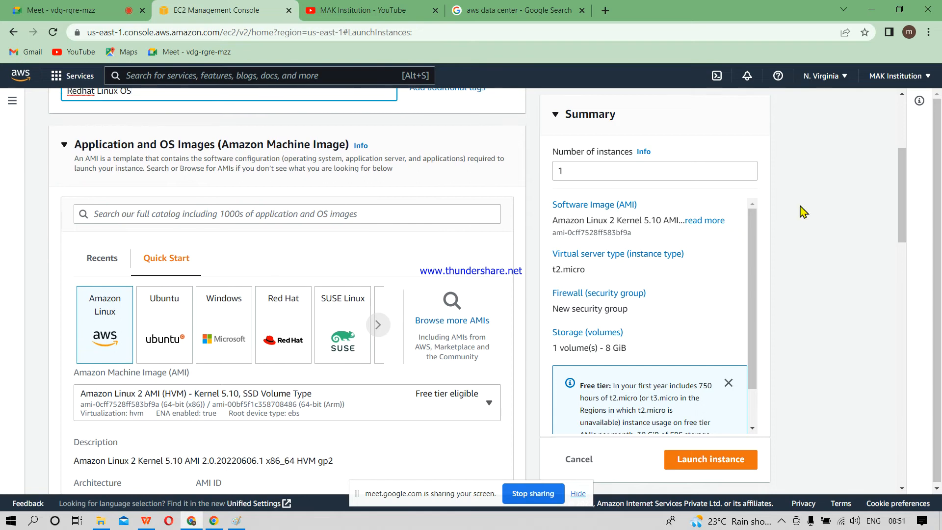
click(292, 332)
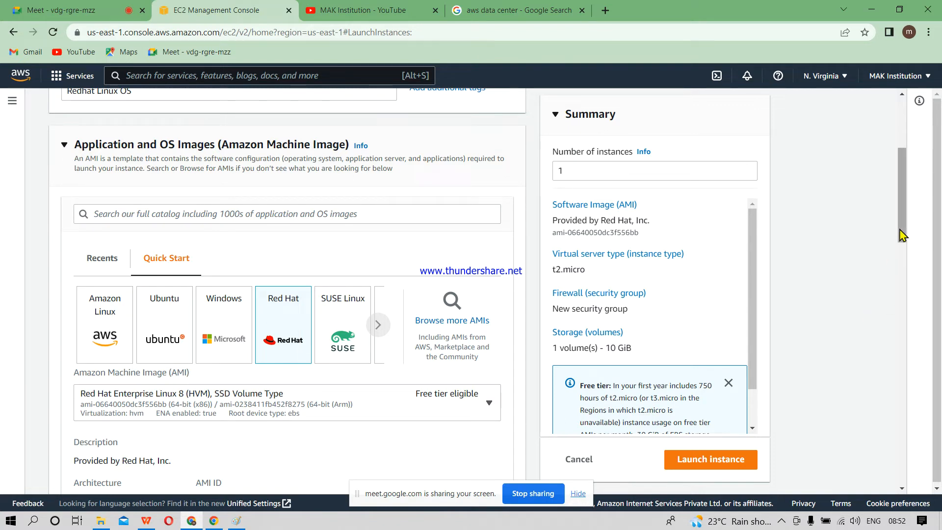
Step: Browse the available instance types with their memory and pricing, and choose t2.micro
drag(902, 238, 902, 313)
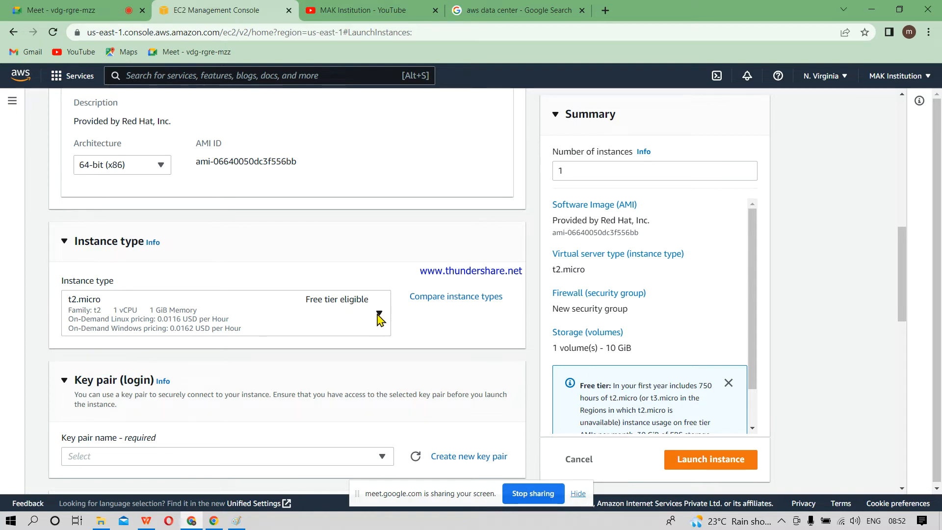
click(379, 314)
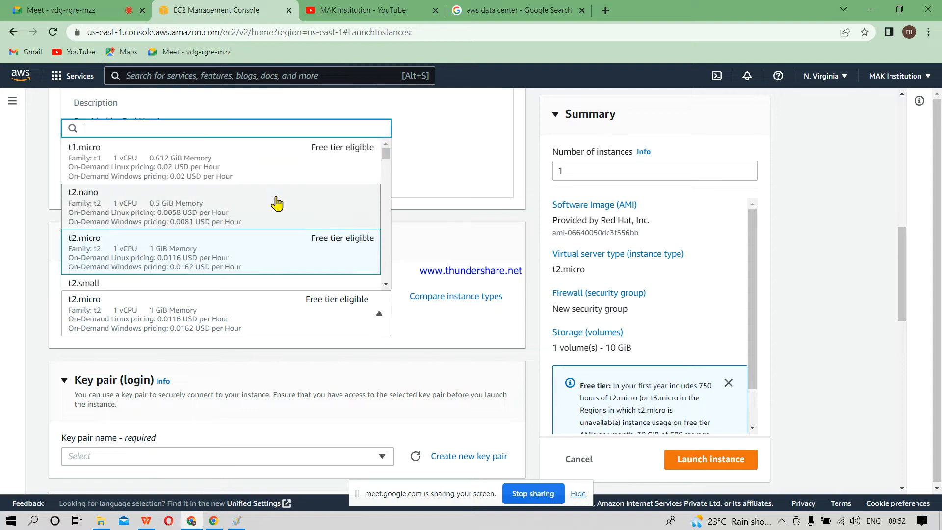
click(386, 285)
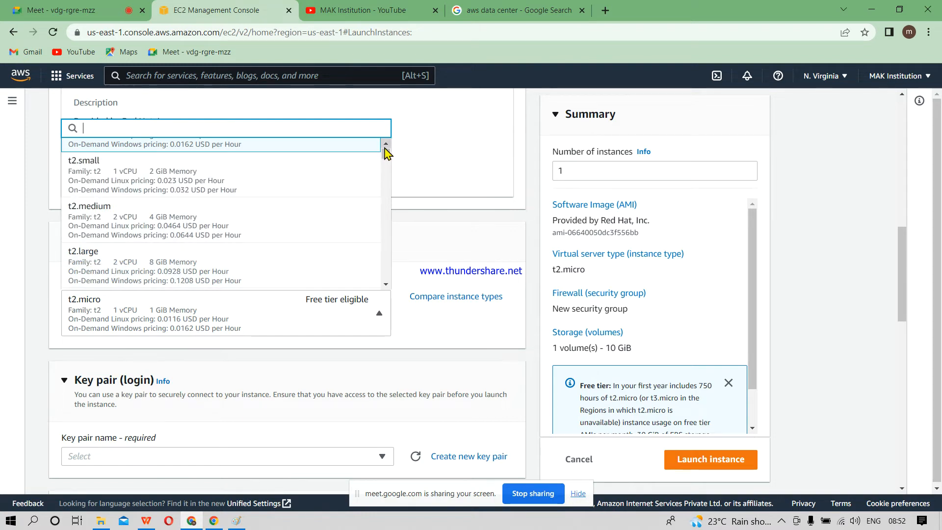
scroll(386, 152, up, 1)
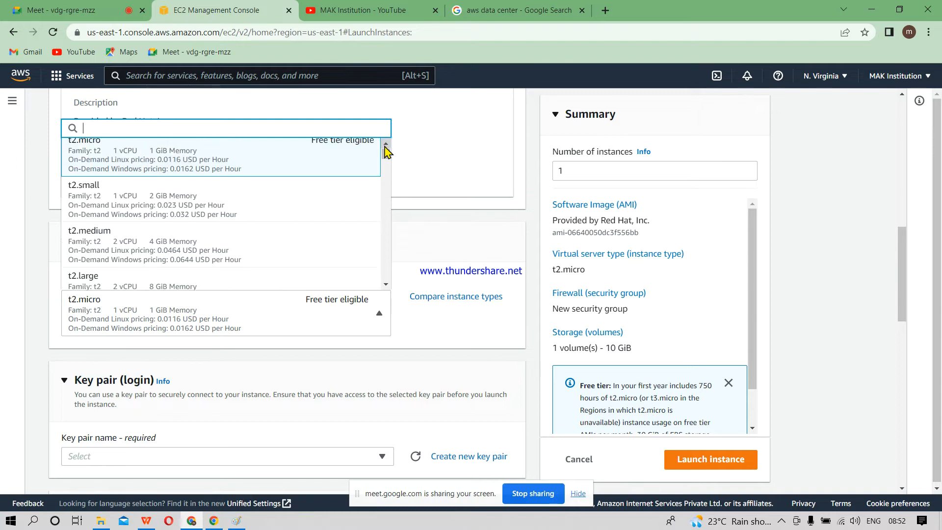
scroll(385, 152, up, 3)
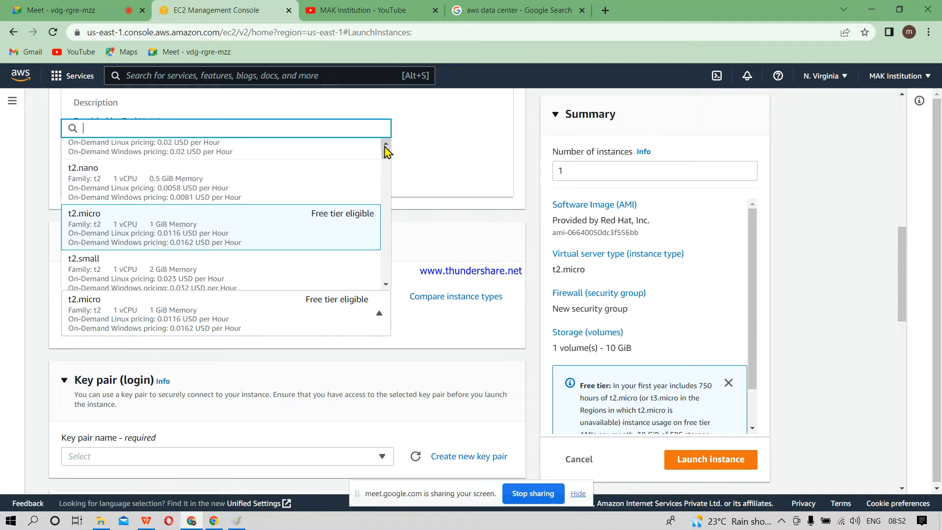
click(315, 227)
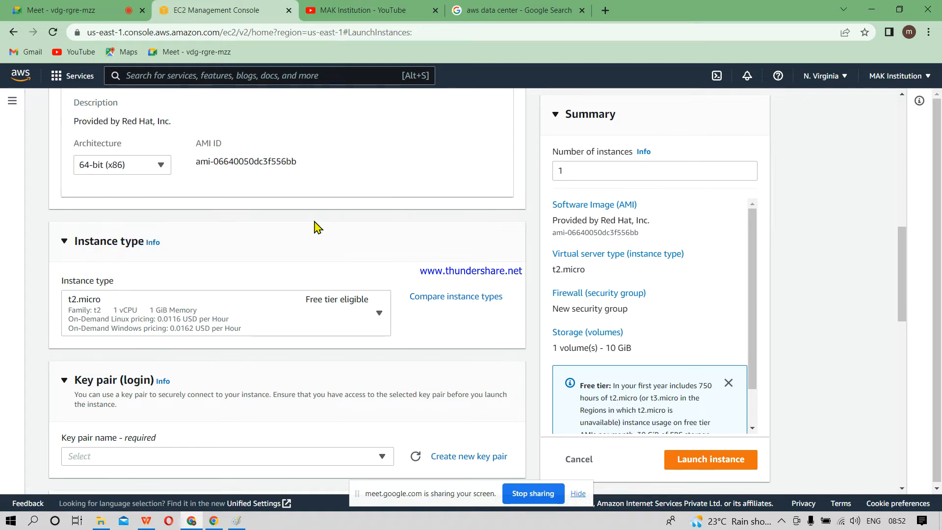
Step: Switch the instance type to t1.micro and set it back to t2.micro
key(Return)
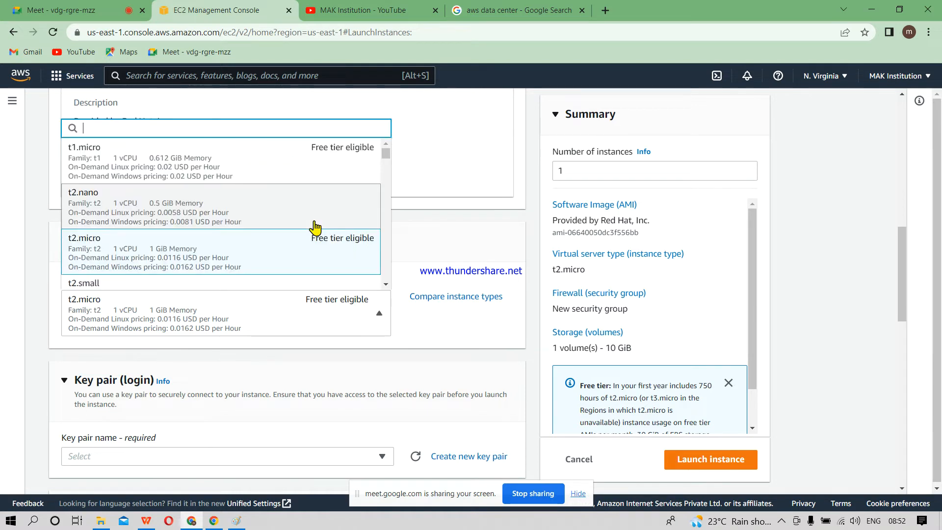
click(257, 155)
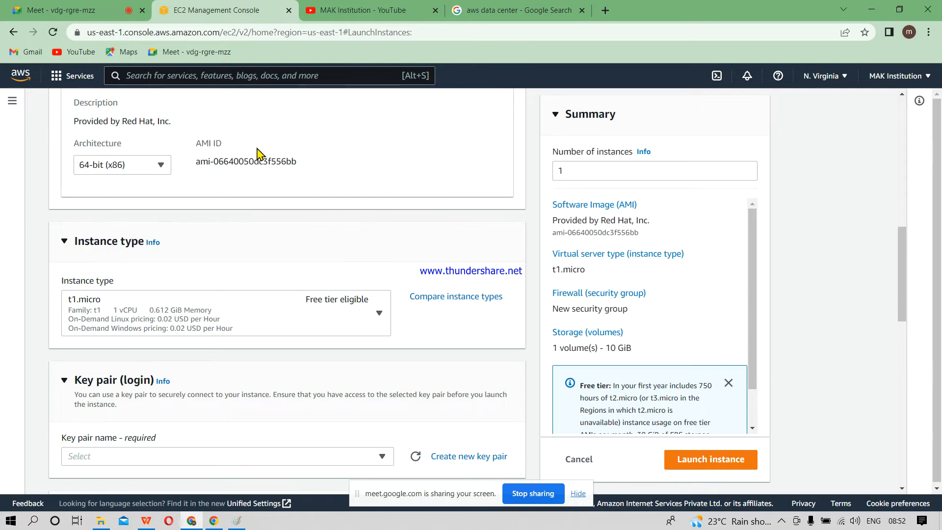
click(347, 329)
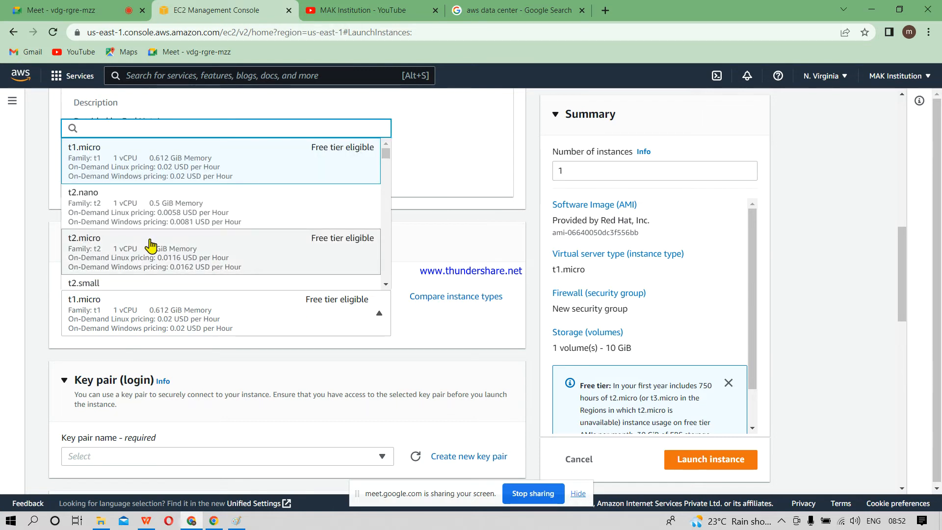
click(147, 230)
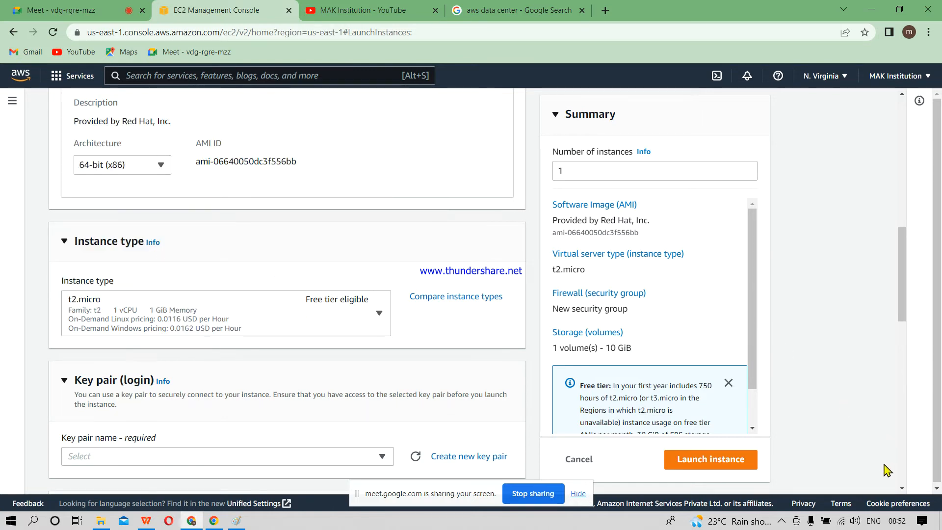
Step: Create a new login key pair named Nvirginia with the RSA type and the .pem private key file format
scroll(902, 491, down, 4)
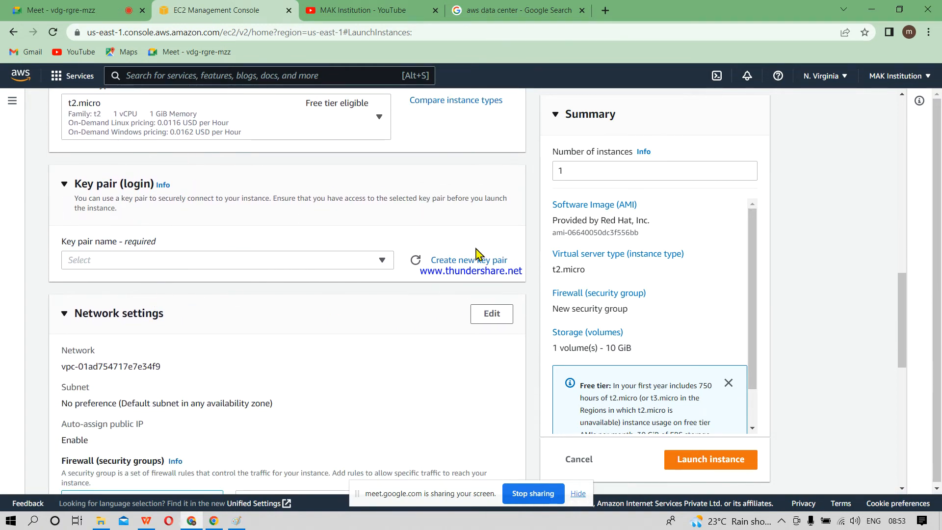
click(463, 263)
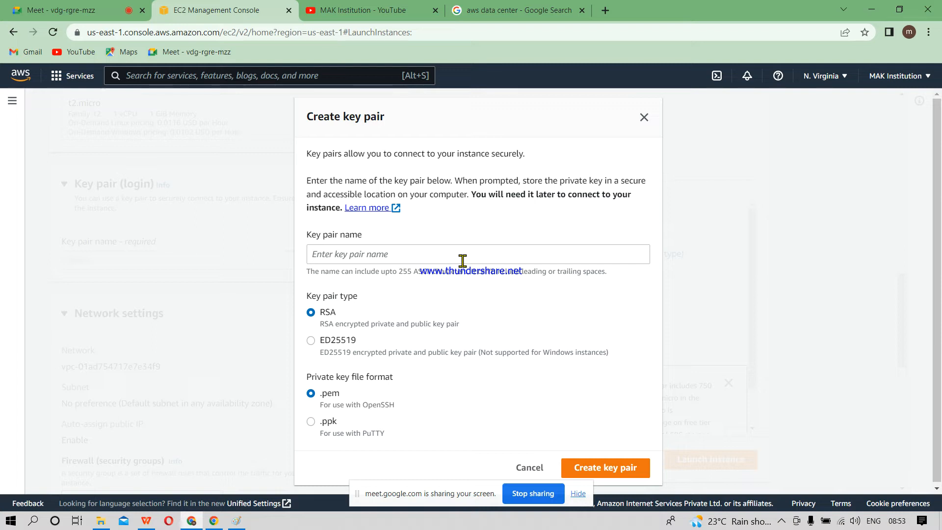
click(407, 255)
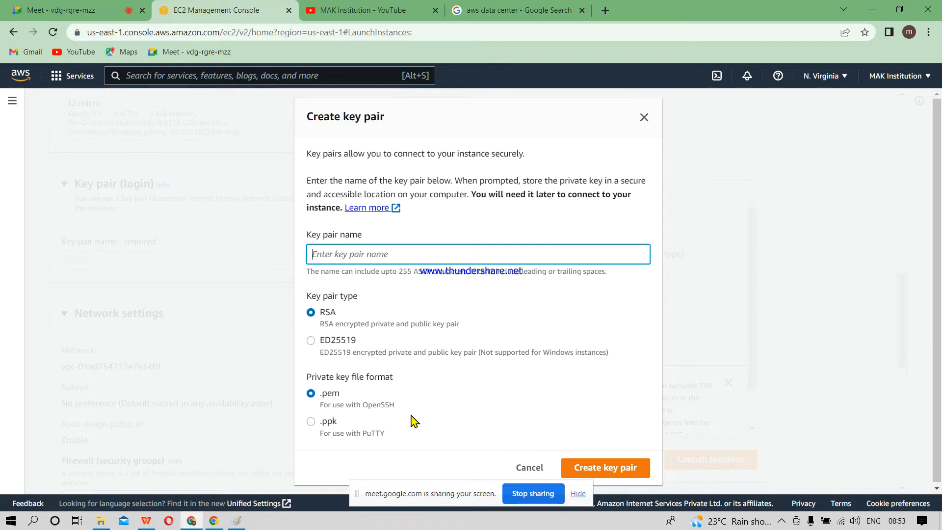
text(devops)
key(BackSpace)
key(BackSpace)
key(BackSpace)
key(BackSpace)
key(BackSpace)
key(BackSpace)
text(Nvirginia)
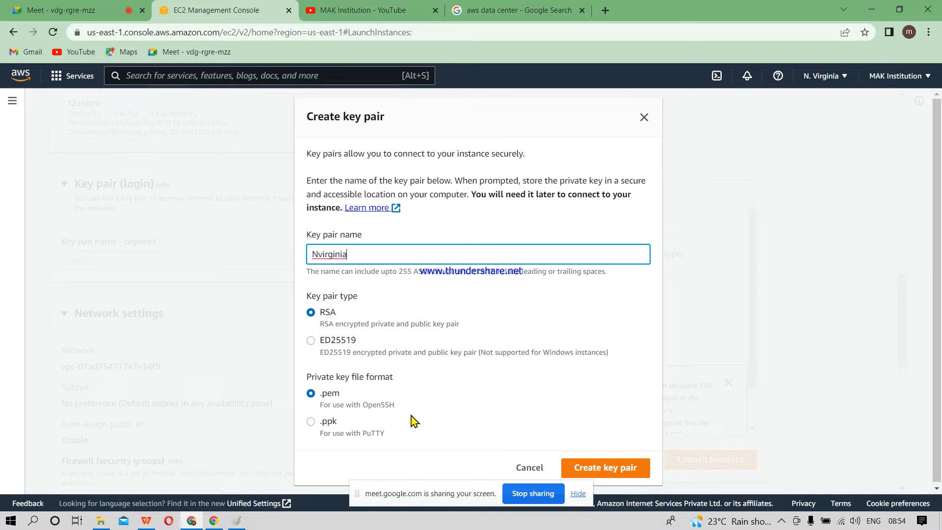
click(589, 414)
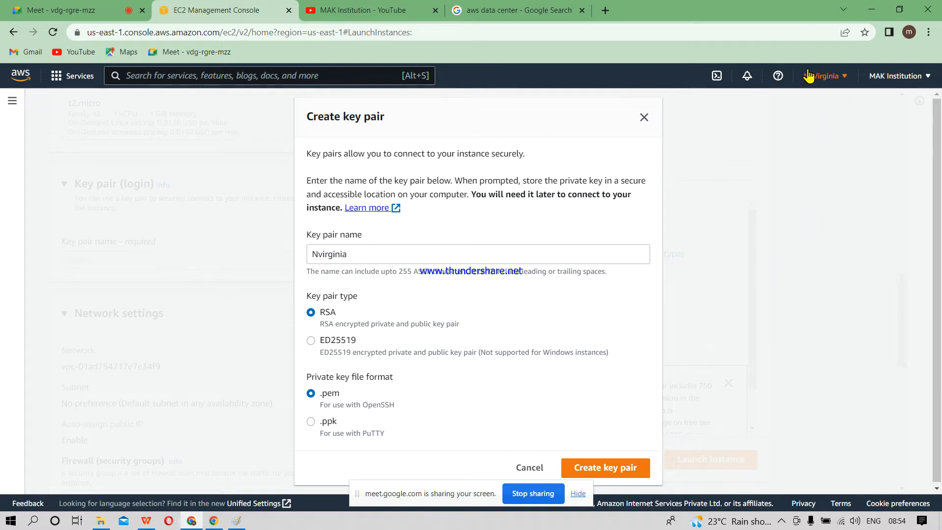
click(588, 468)
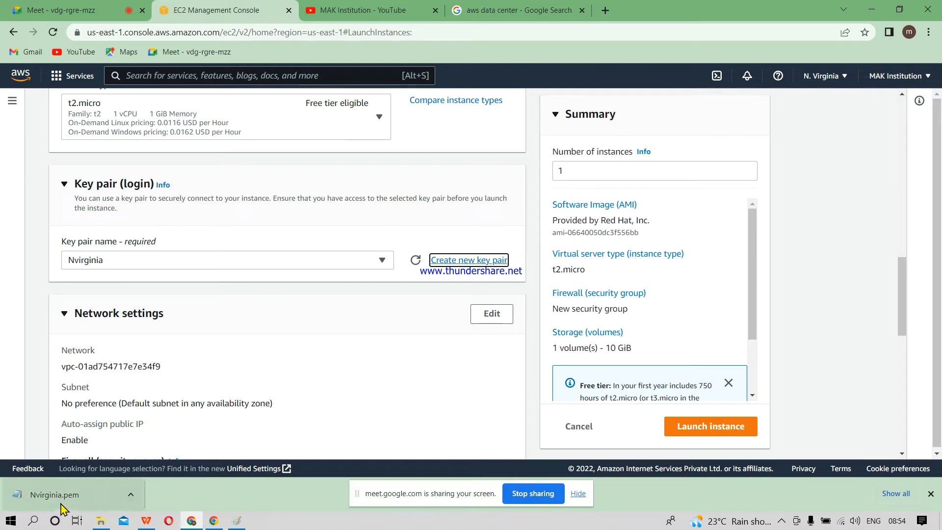
Step: Open the downloaded Nvirginia.pem file in Notepad, look over the private key at full-screen size, and close it
click(131, 495)
click(151, 417)
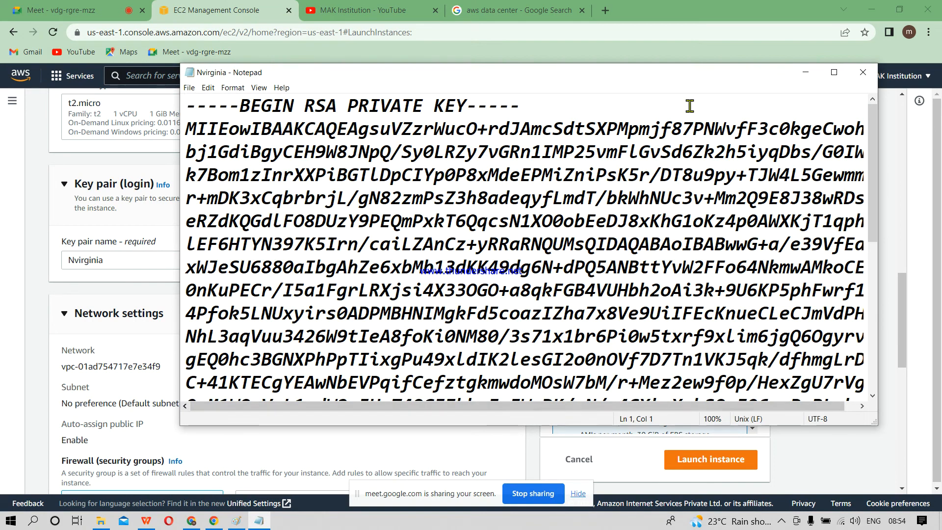
click(834, 73)
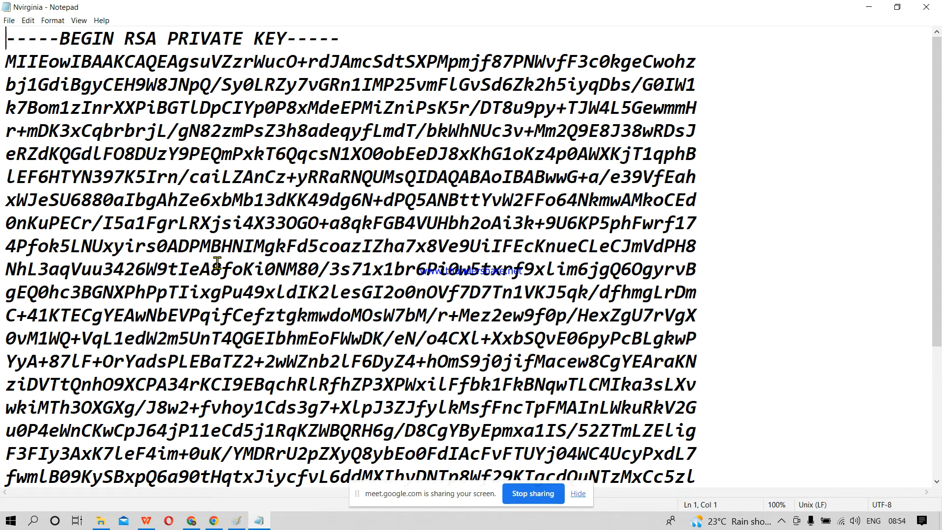
drag(938, 226, 925, 146)
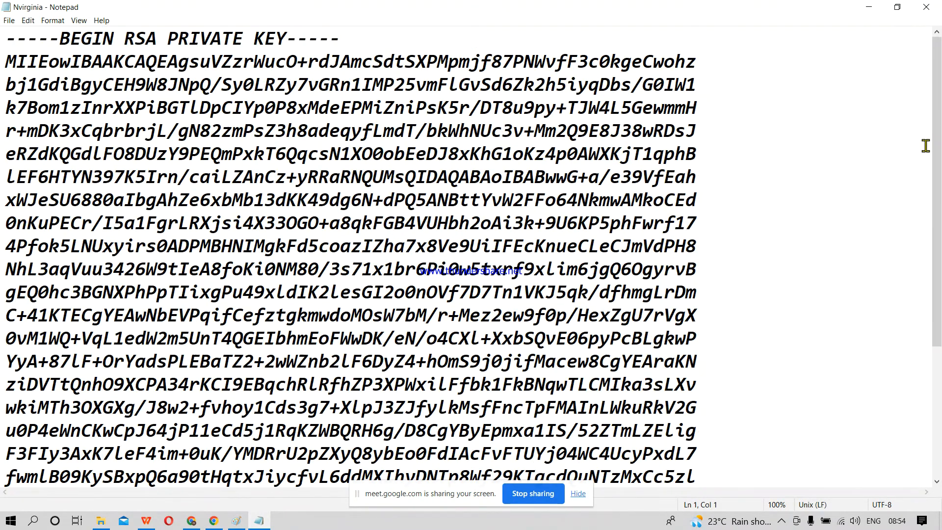
click(926, 7)
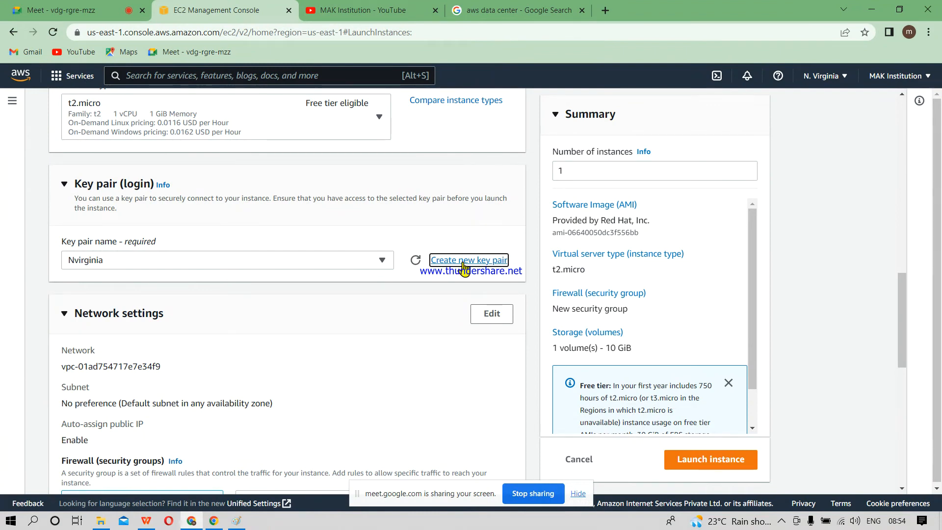
Step: Select the Nvirginia key pair for login and assign the existing default security group to the instance
click(389, 263)
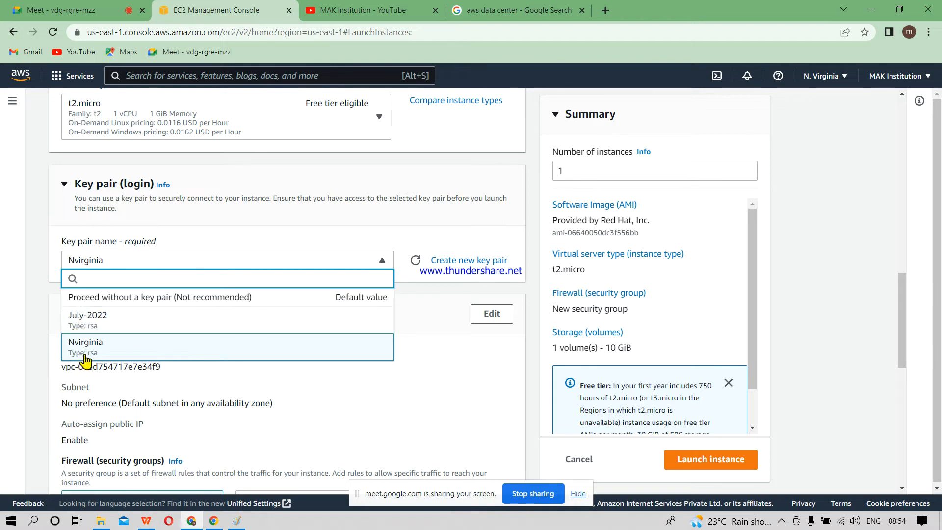
click(89, 352)
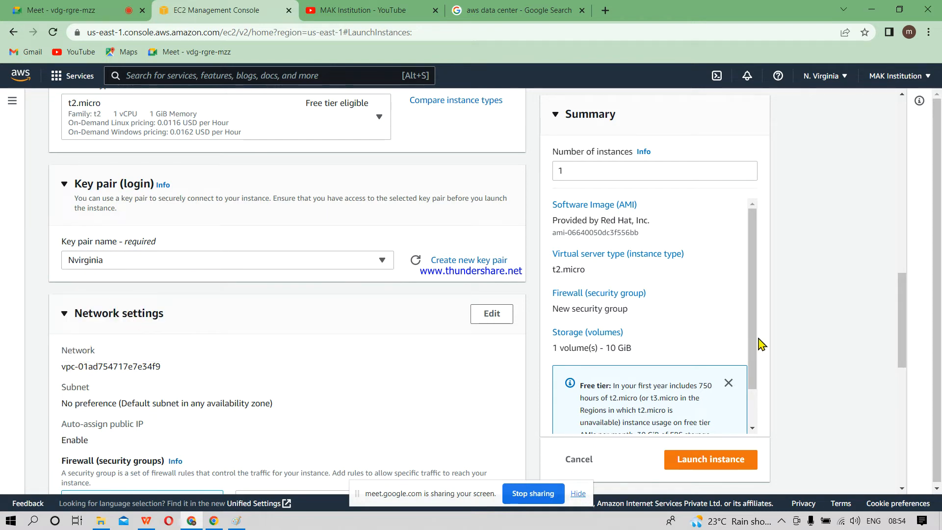
drag(903, 331, 908, 390)
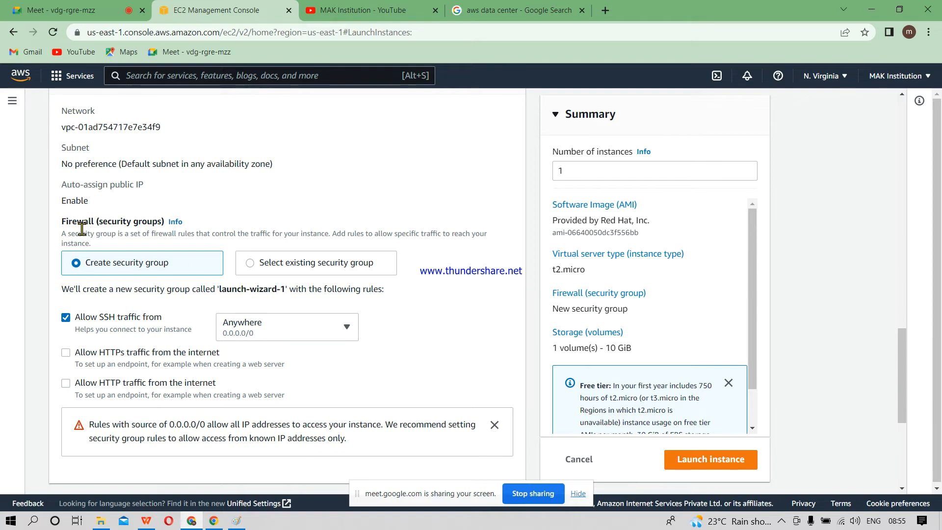
click(250, 264)
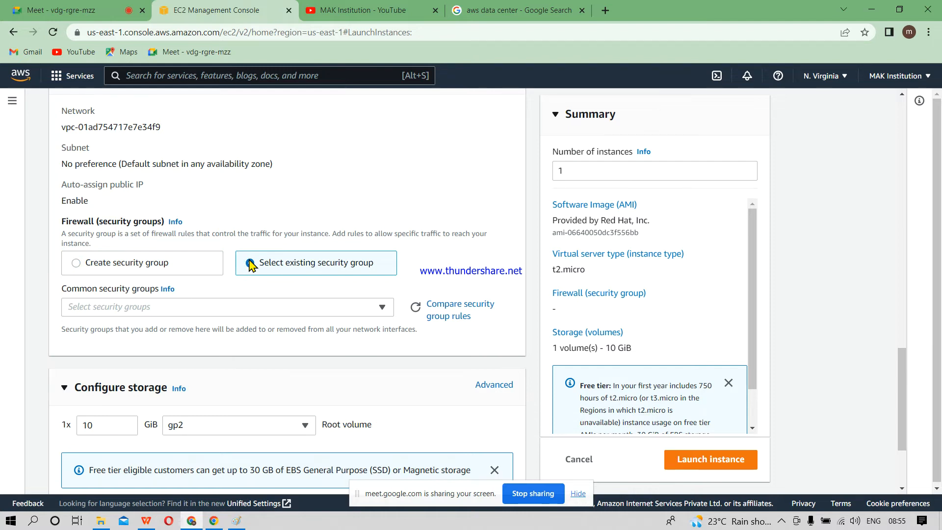
click(318, 308)
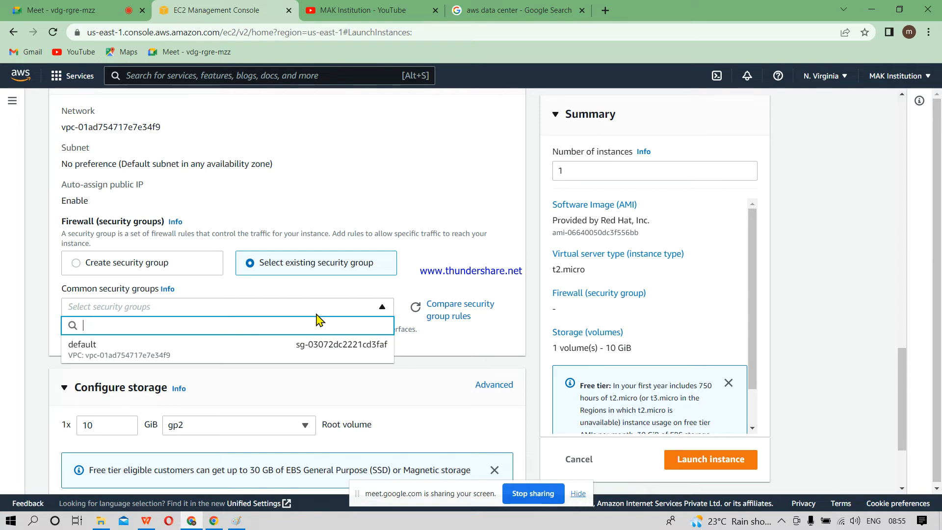
click(149, 358)
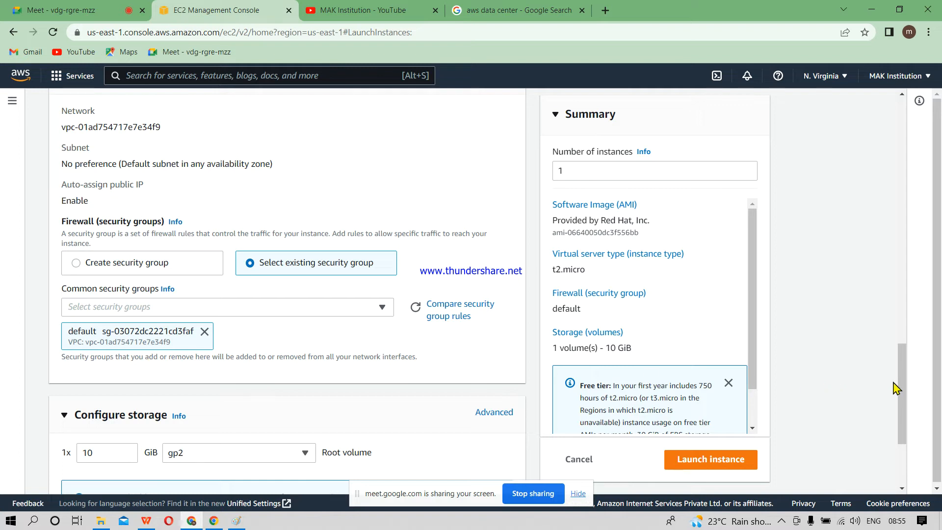
Step: Examine the storage configuration and the free tier notes on EBS storage and monthly instance hours
drag(905, 388, 905, 434)
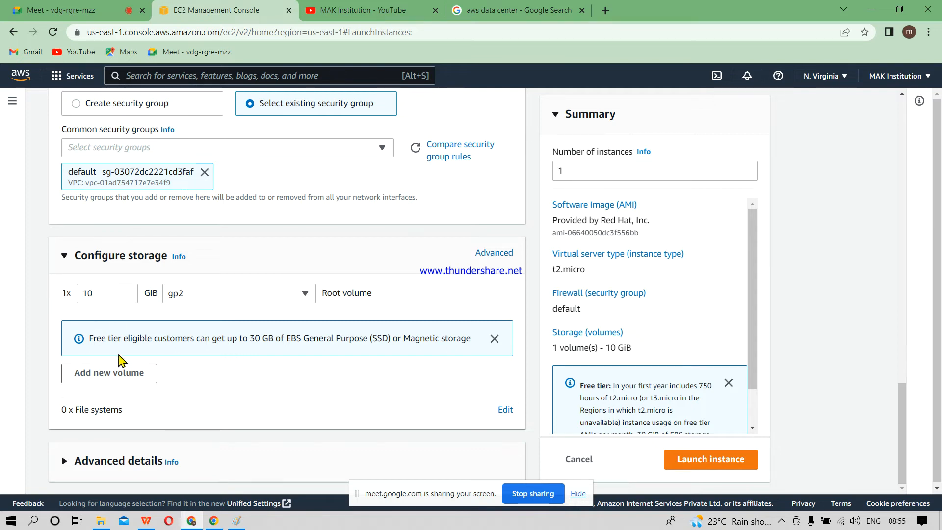
drag(102, 339, 284, 338)
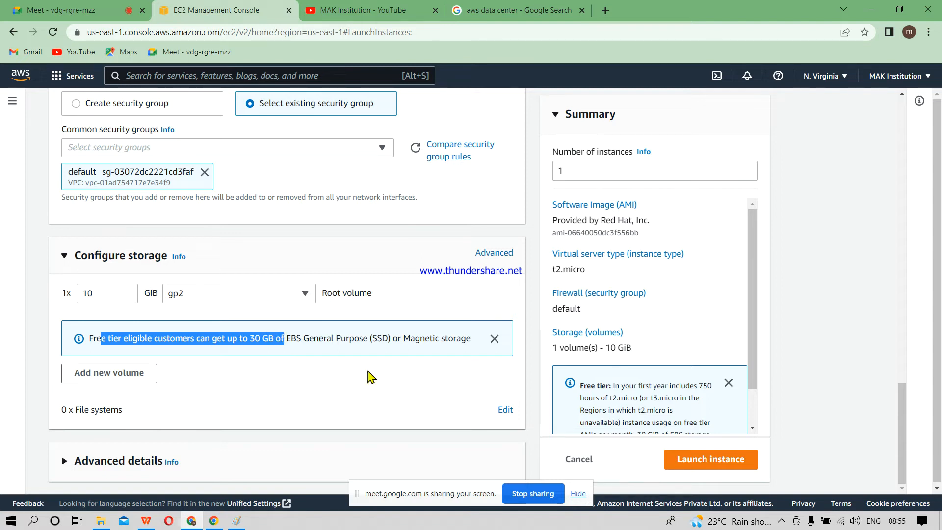
click(368, 372)
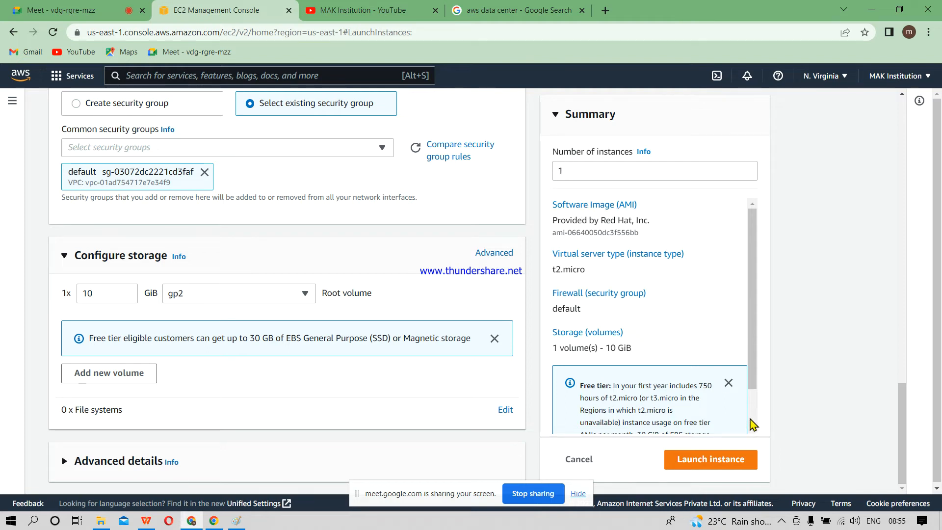
scroll(753, 423, down, 2)
drag(588, 340, 709, 353)
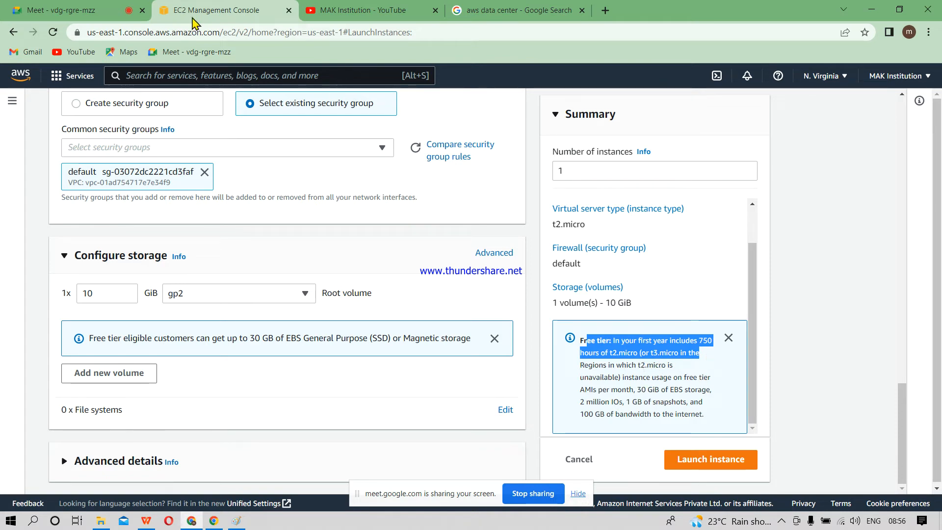
Step: Switch to the Google Meet call, admit the waiting participant, and return to the EC2 Management Console
click(77, 7)
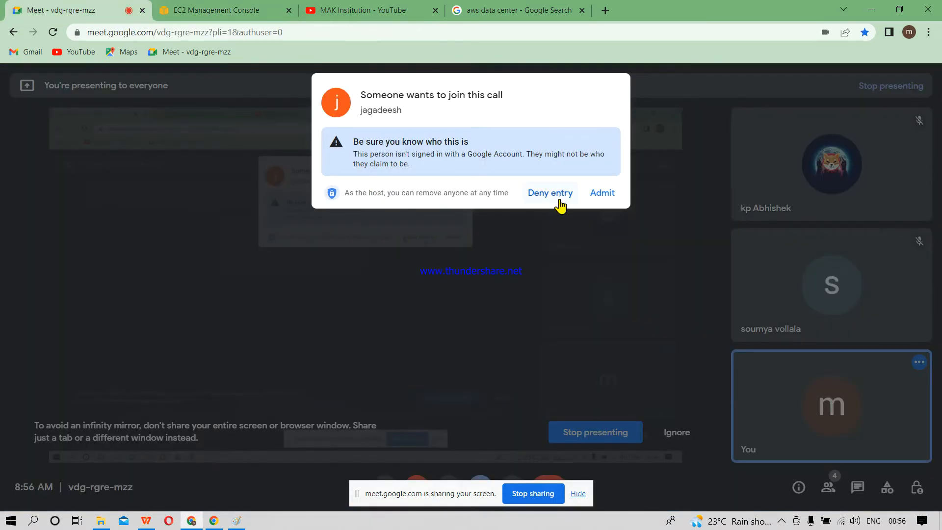
click(601, 194)
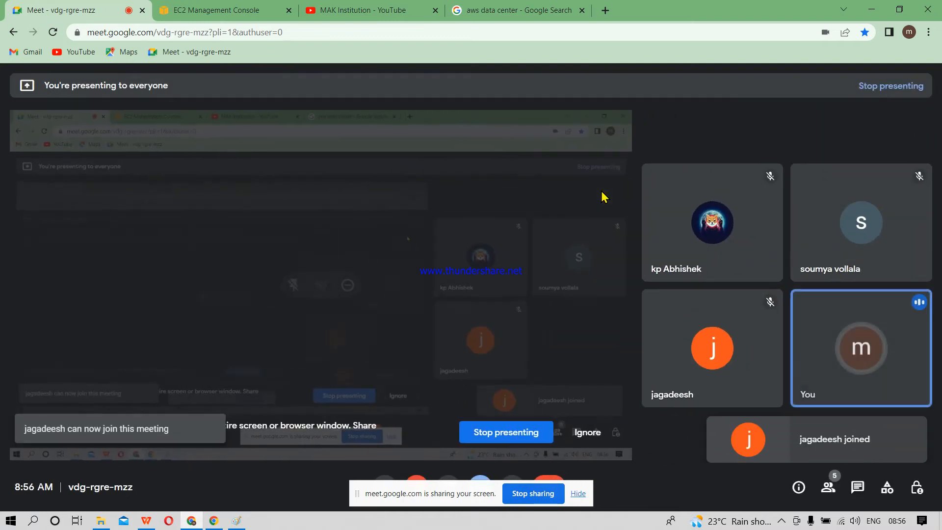
click(217, 8)
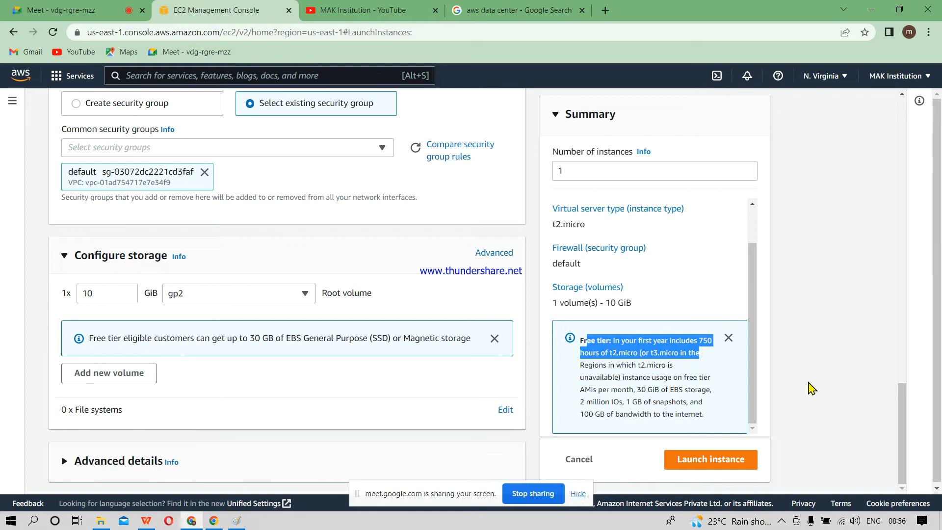
Step: Launch the configured instance and open its entry in the EC2 instances list
click(812, 388)
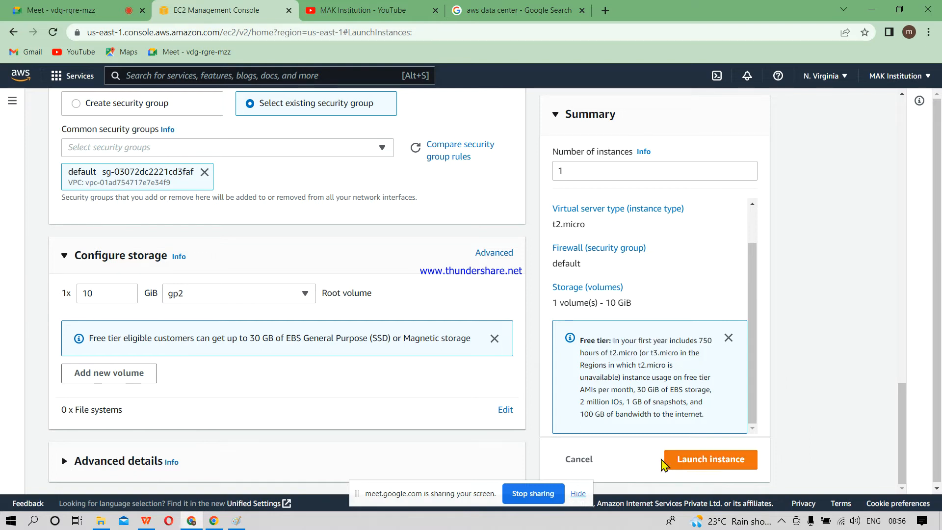
click(704, 463)
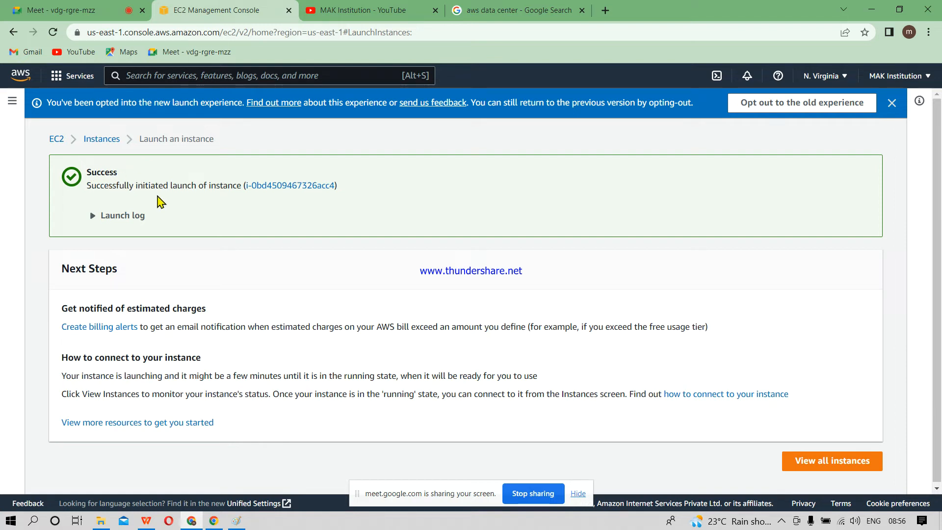
click(288, 185)
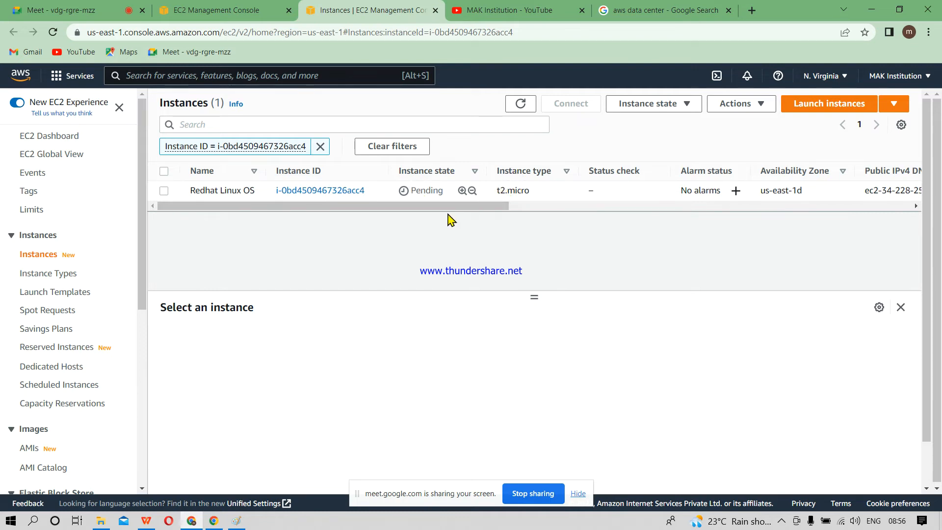
Step: Examine the new instance's state, type, availability zone and public address columns in the instances list
drag(479, 209, 508, 210)
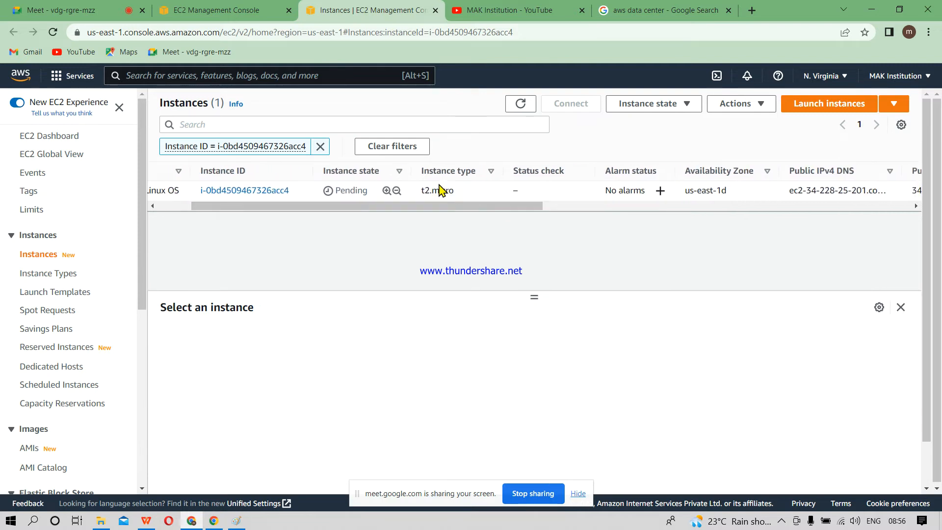
drag(419, 207, 549, 221)
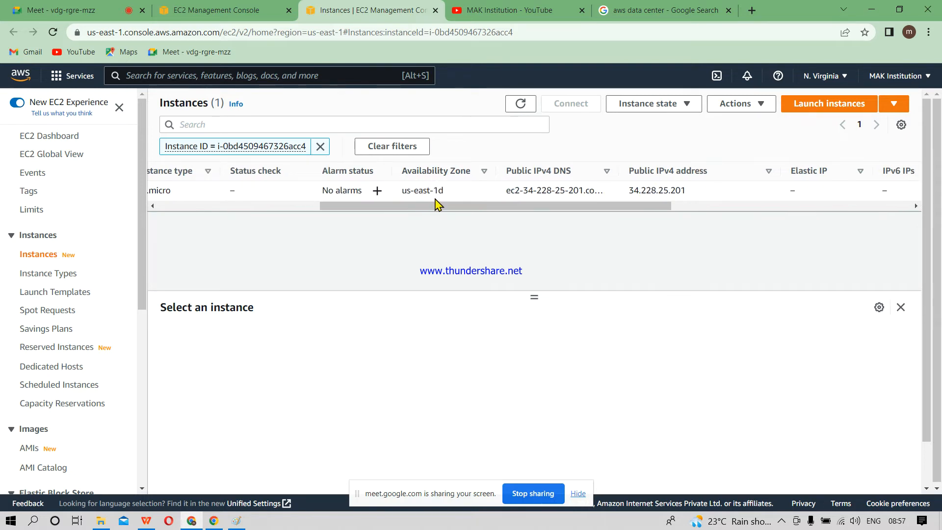
drag(431, 188, 451, 204)
click(470, 246)
drag(435, 210, 509, 212)
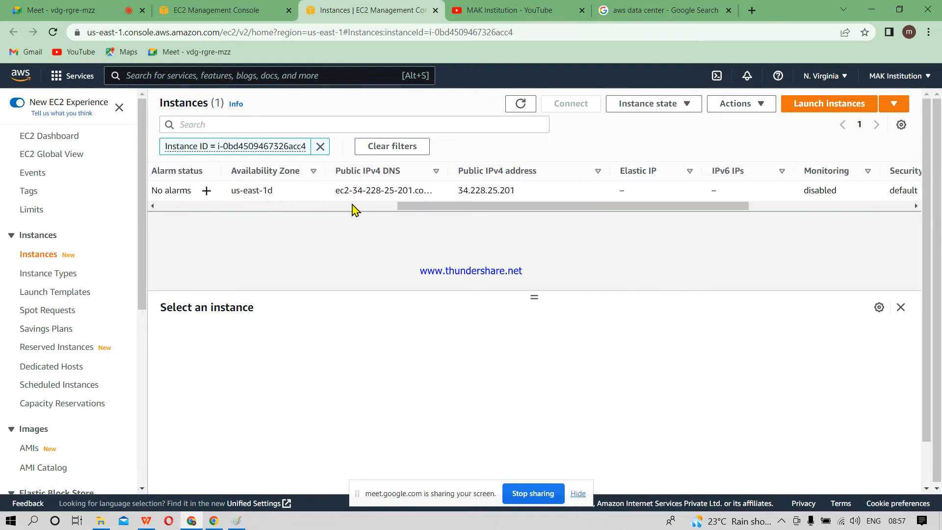
drag(466, 211, 494, 215)
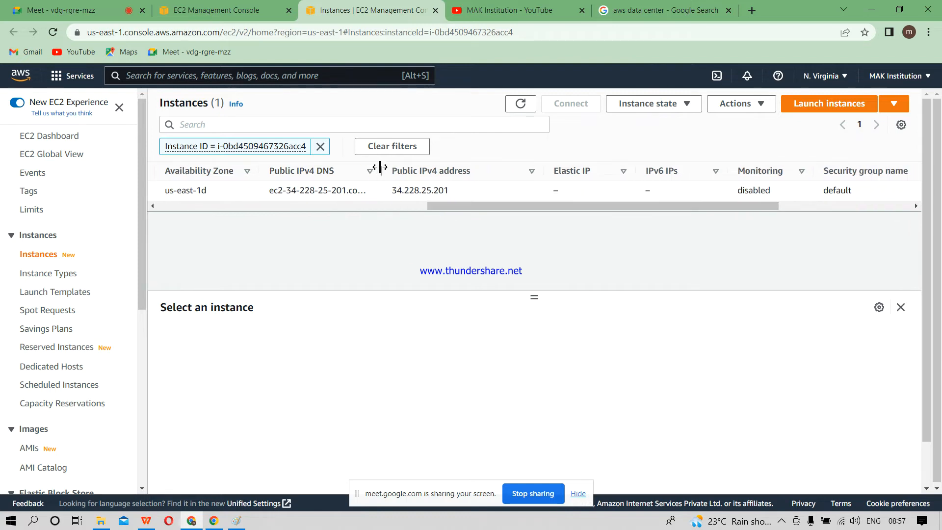
Step: Widen the Public IPv4 DNS column to fit the full hostname, select the instance, and review its remaining columns through Launch time
drag(380, 168, 491, 190)
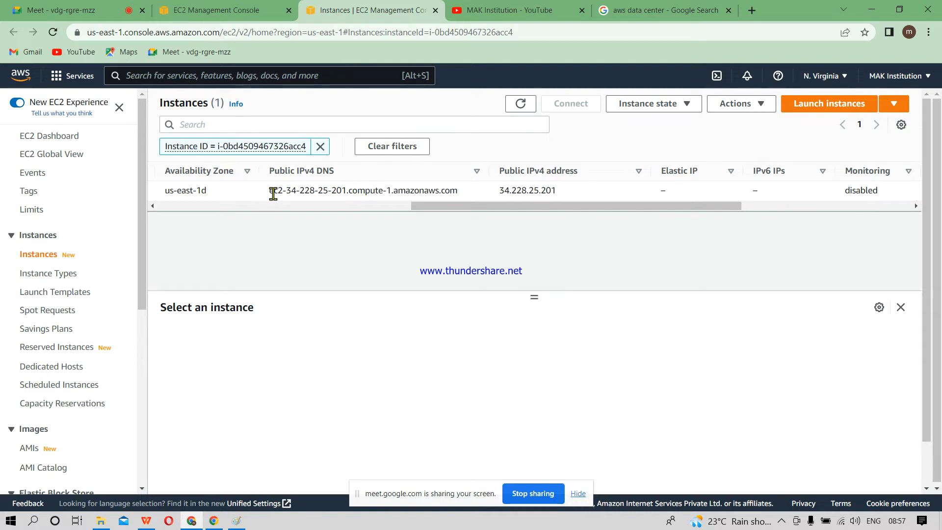
drag(270, 193, 458, 192)
click(496, 239)
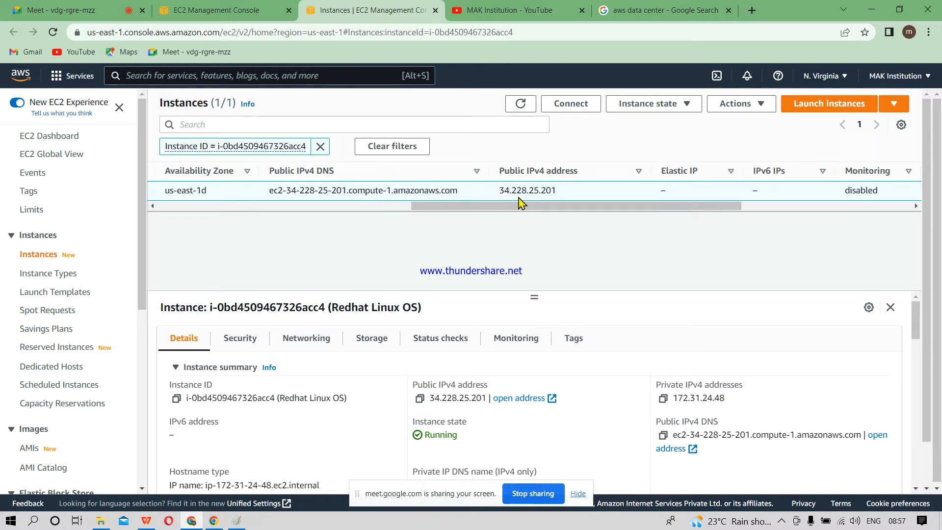
drag(637, 208, 731, 219)
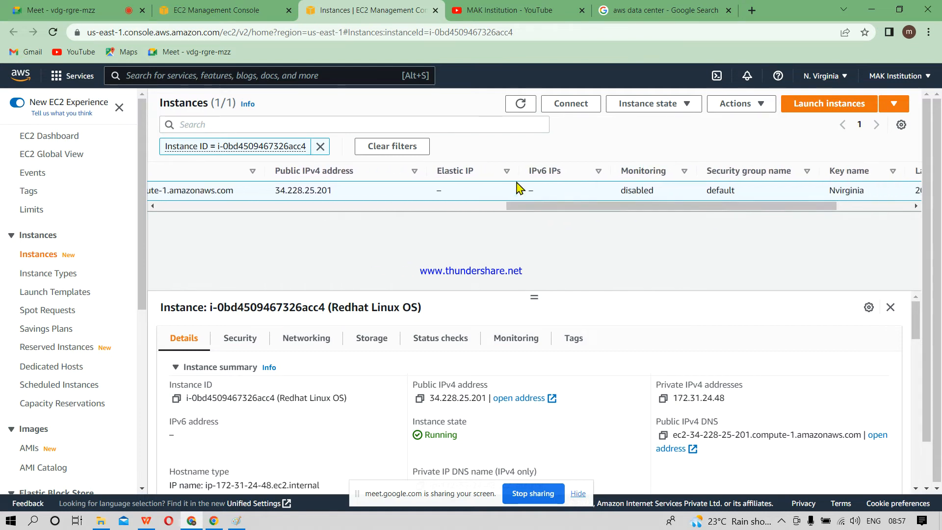
drag(614, 212, 701, 212)
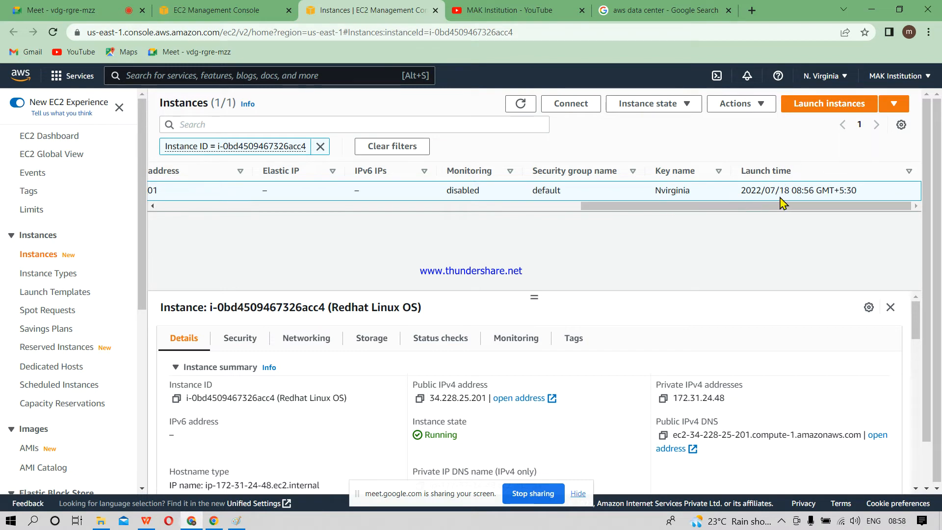
drag(753, 208, 330, 206)
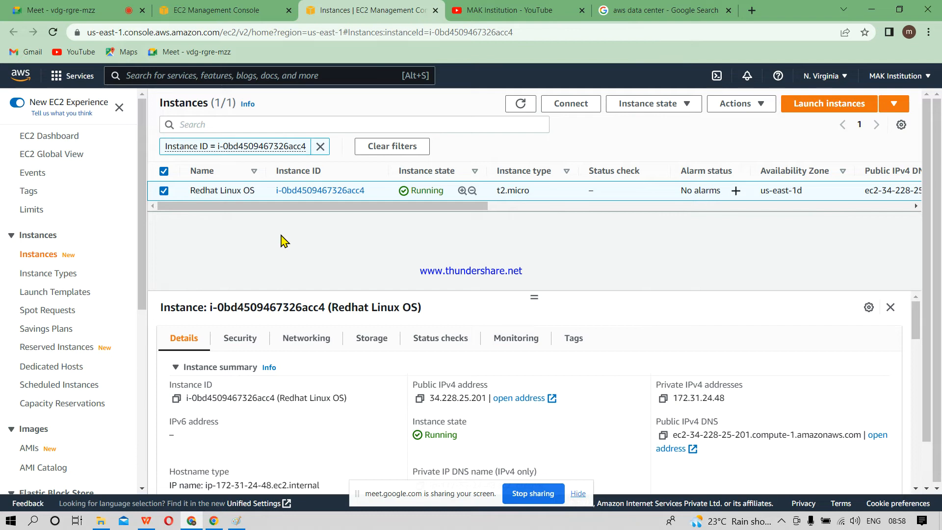
Step: Switch to Paint and start a blank picture, discarding the existing data center diagram without saving
click(231, 521)
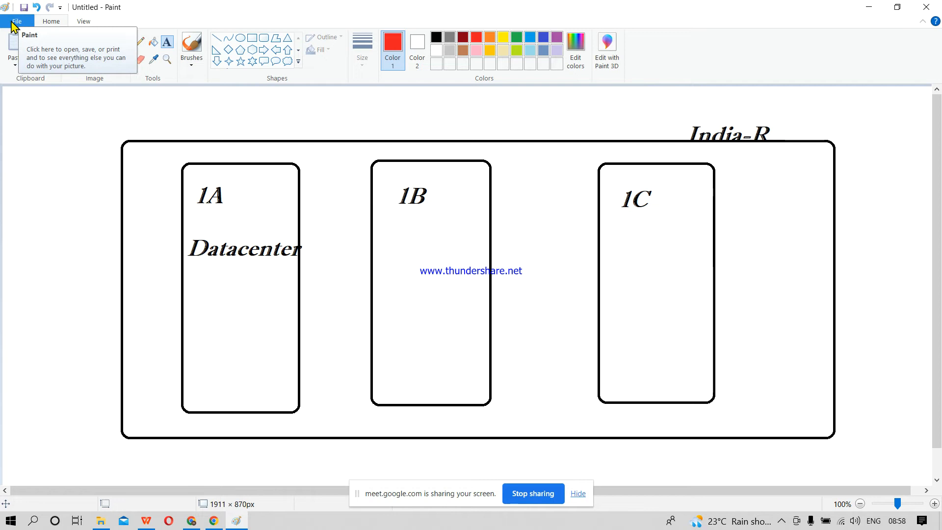
click(19, 20)
click(53, 47)
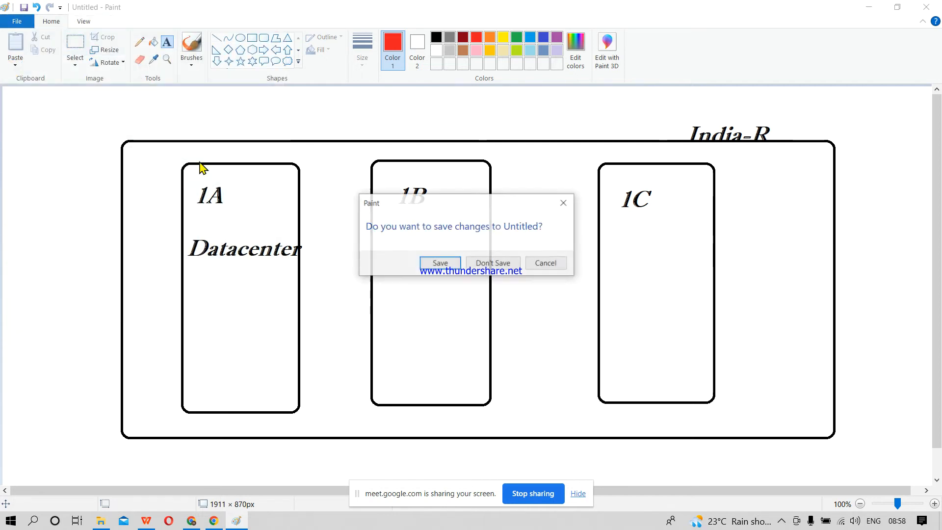
click(504, 262)
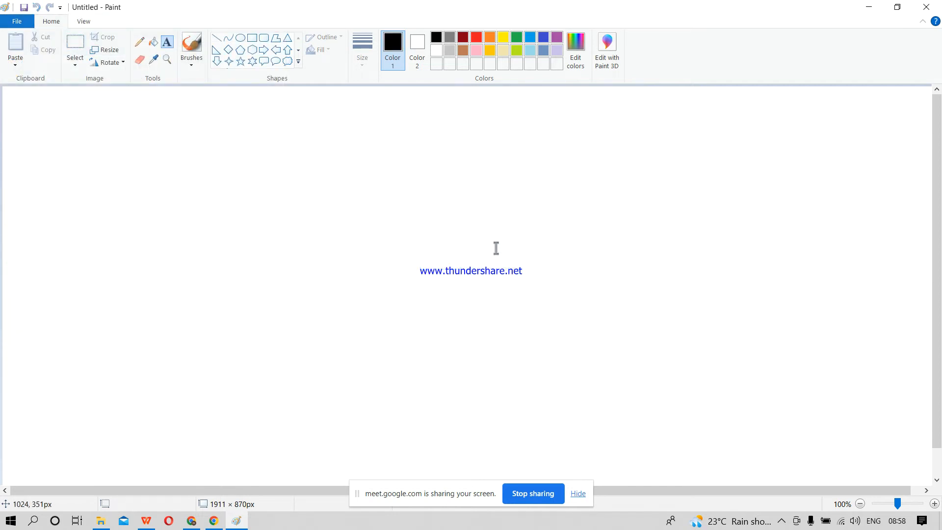
Step: Draw a wide rounded rectangle in the upper-left area of the canvas and label it "AWS-Ec2" above its top edge
click(265, 39)
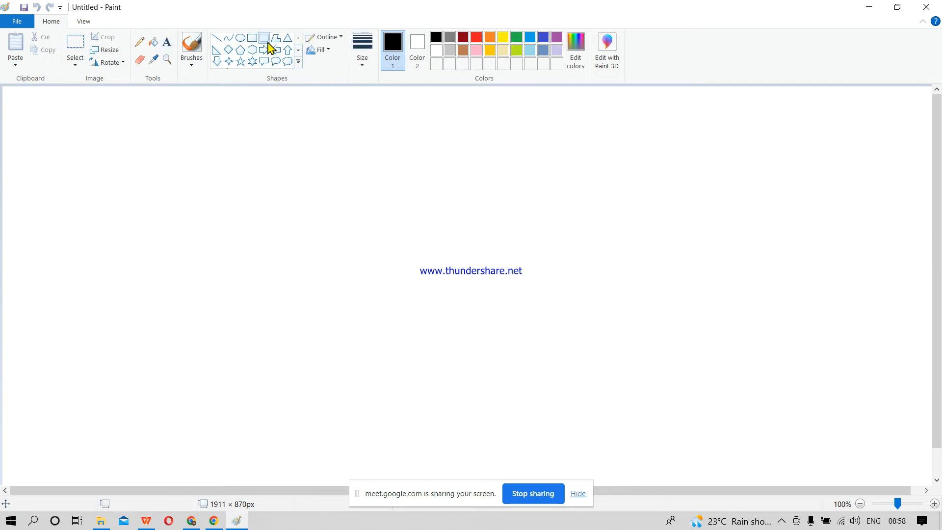
drag(144, 160, 270, 216)
click(334, 228)
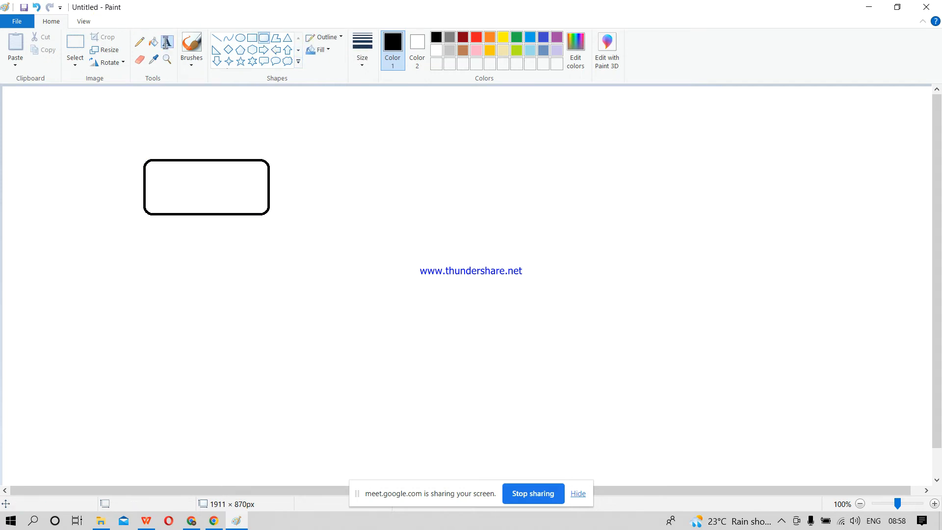
click(167, 44)
drag(160, 135, 280, 159)
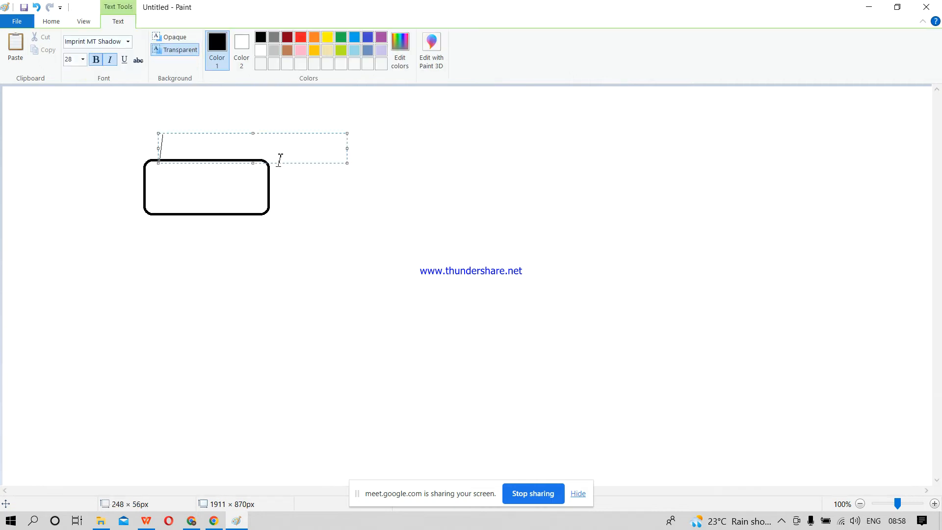
text(AWS-Ec2)
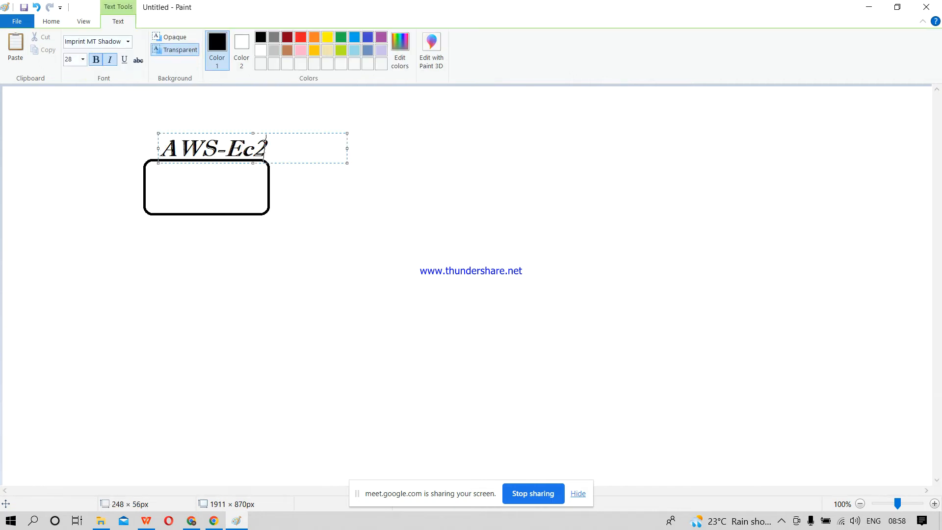
click(388, 221)
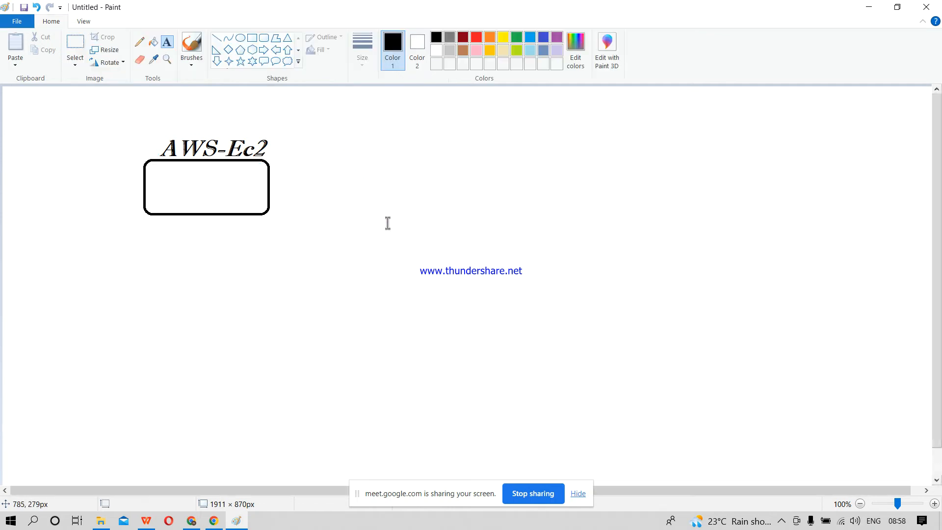
Step: Draw a thin block arrow pointing right from the AWS-Ec2 box
click(263, 50)
drag(273, 182, 354, 192)
click(470, 202)
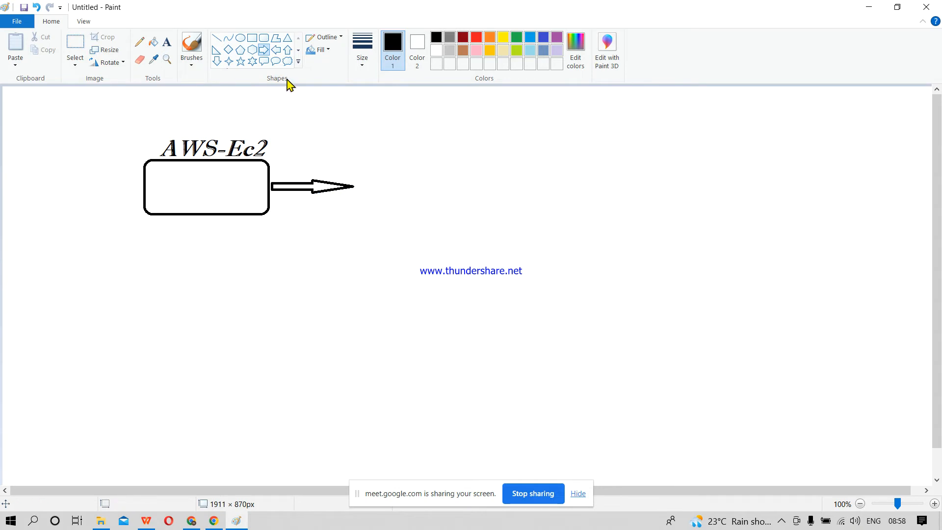
Step: Draw a tall rounded rectangle about 203 × 285 px beyond the arrowhead and label it "Putty" above
click(263, 38)
drag(366, 132, 464, 272)
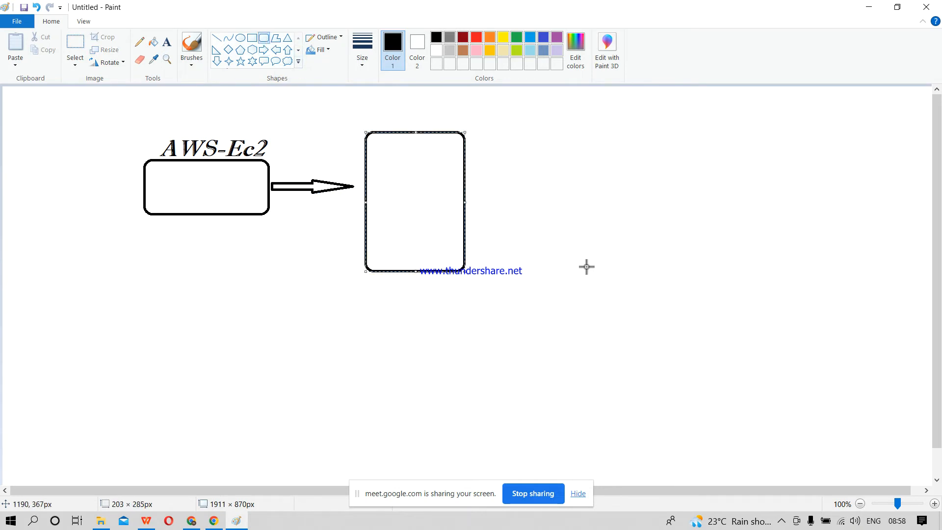
click(584, 266)
click(167, 43)
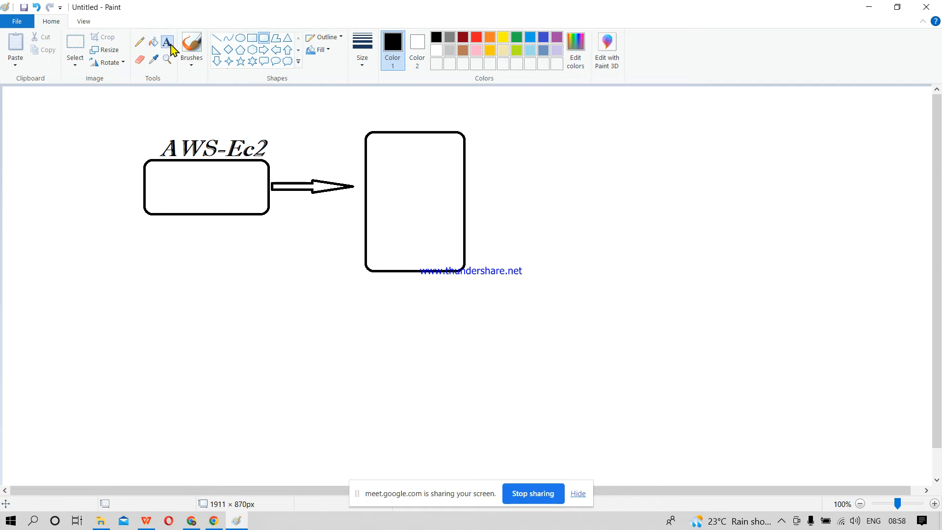
drag(368, 106, 458, 121)
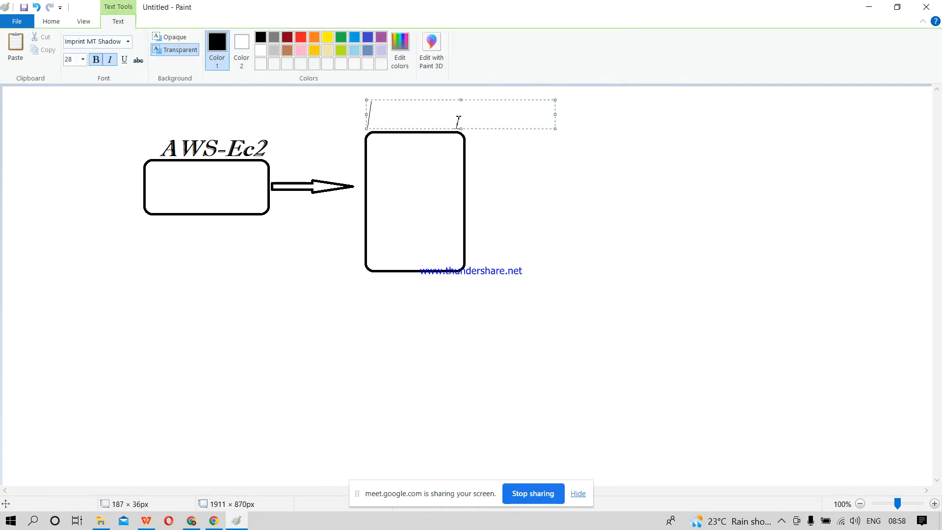
text(Putty)
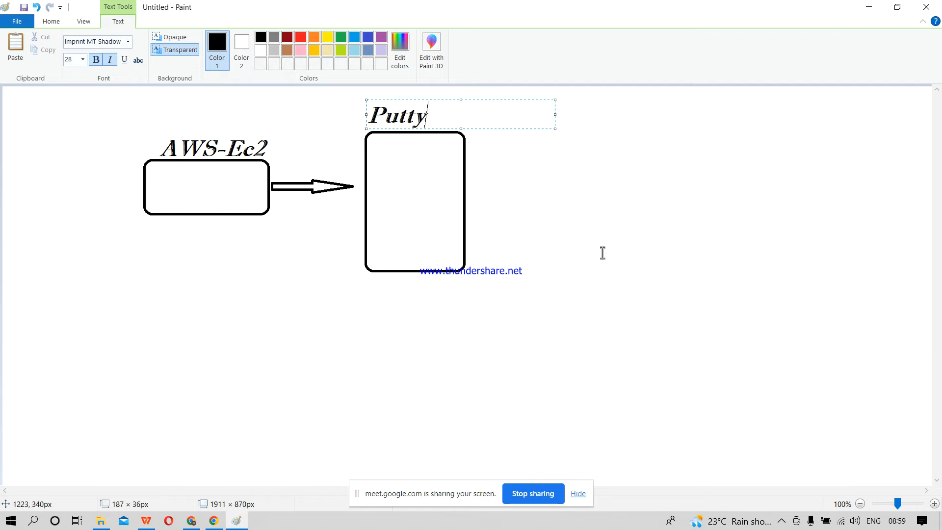
click(530, 229)
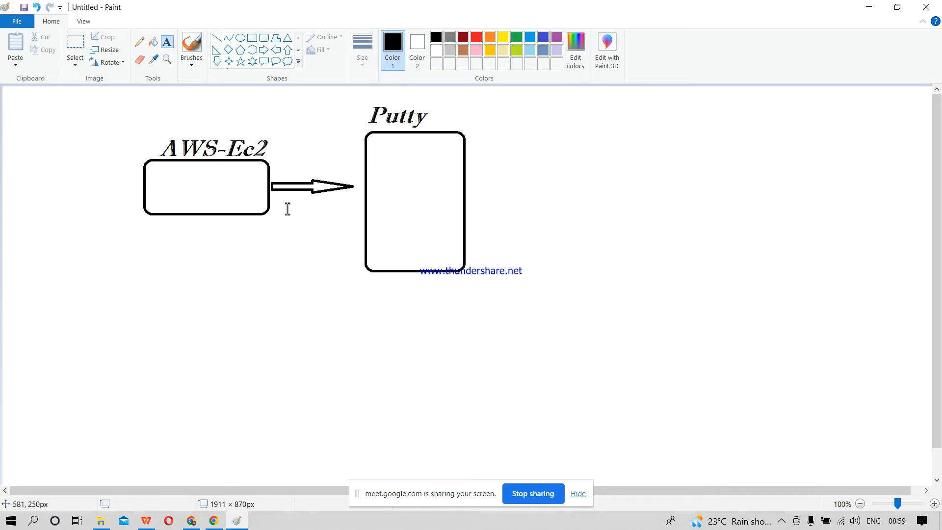
Step: Label the arrow "pem" and add the text "pem <=> ppk" below it, clear of the Putty box
drag(282, 161, 335, 172)
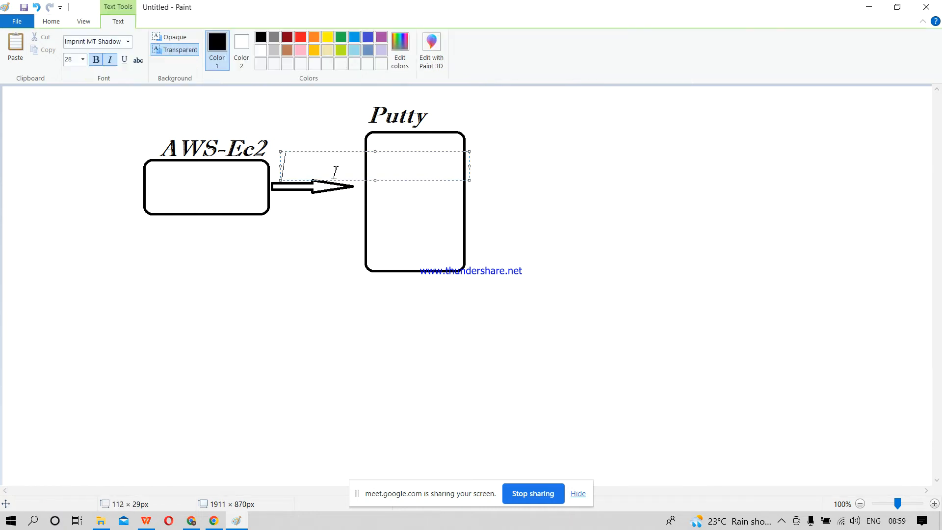
text(pem)
drag(237, 230, 352, 247)
text(pem)
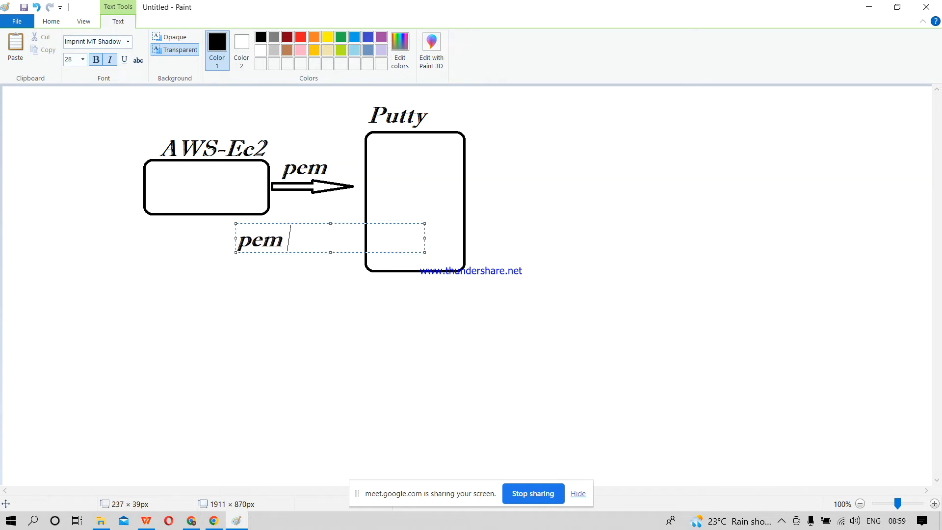
text( <=> ppk)
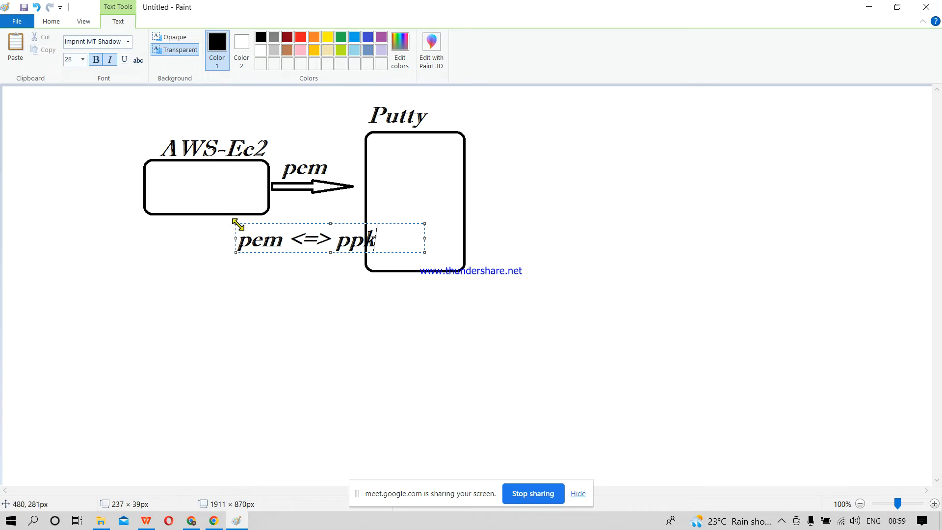
drag(236, 224, 210, 219)
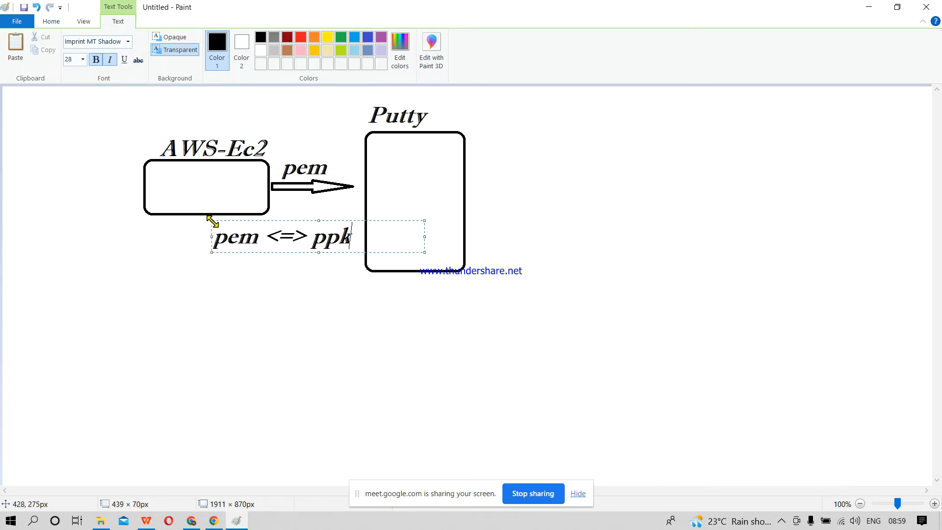
click(349, 317)
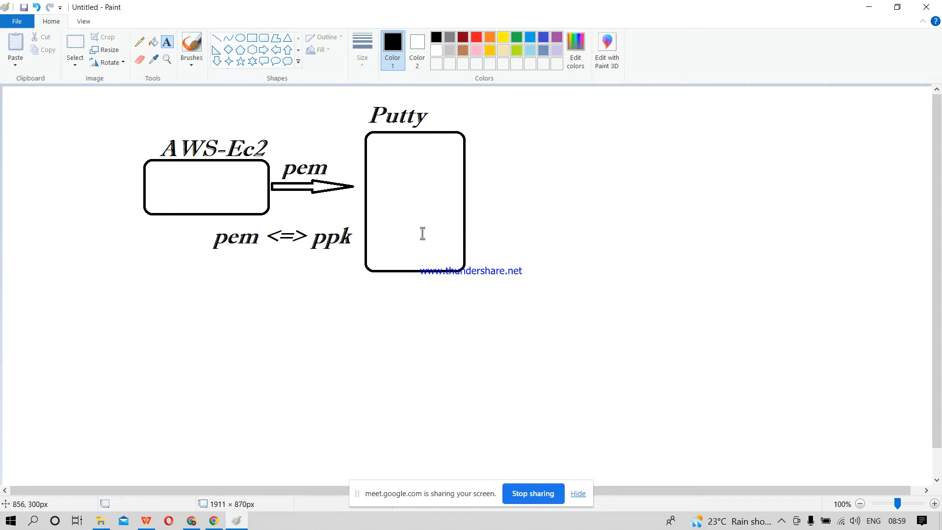
Step: Return to the browser's data center search tab and search Google for "putty" instead
click(874, 9)
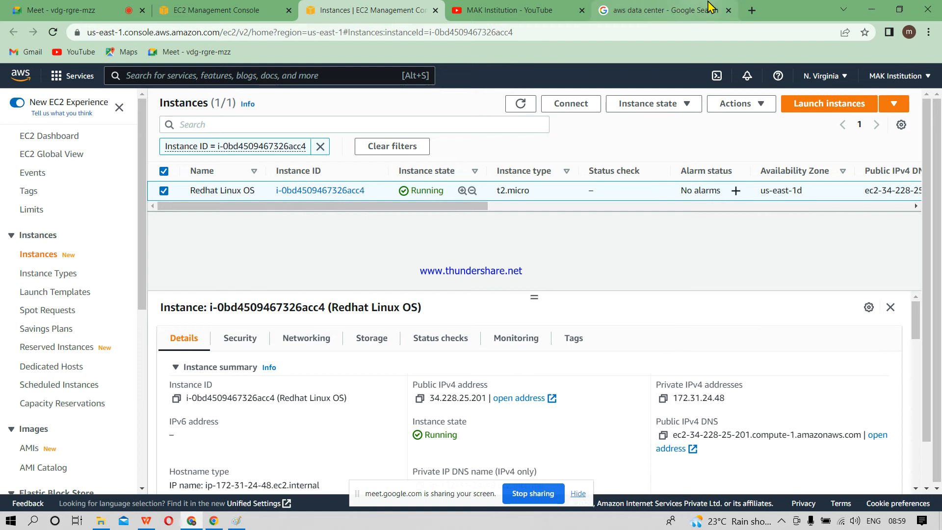
click(657, 10)
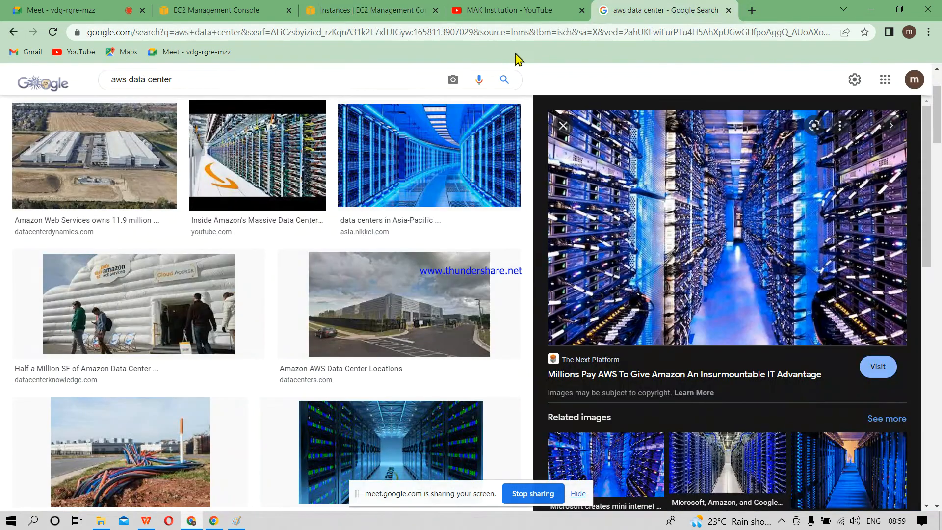
click(48, 87)
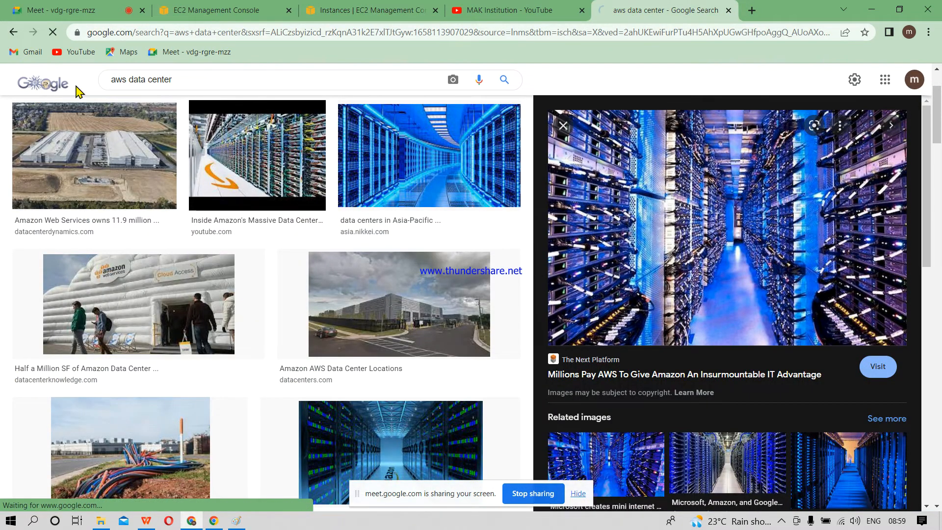
click(209, 104)
key(BackSpace)
key(BackSpace)
key(BackSpace)
key(BackSpace)
key(BackSpace)
key(BackSpace)
key(BackSpace)
key(BackSpace)
key(BackSpace)
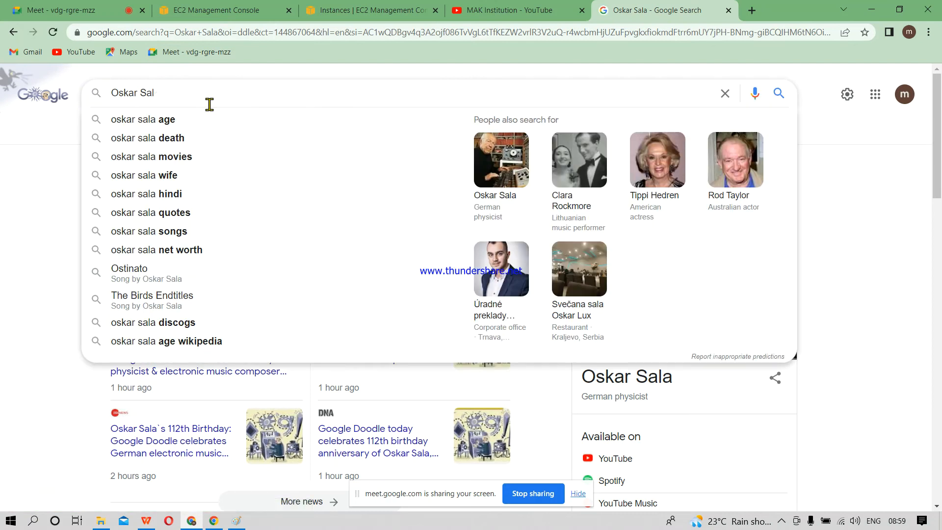
key(BackSpace)
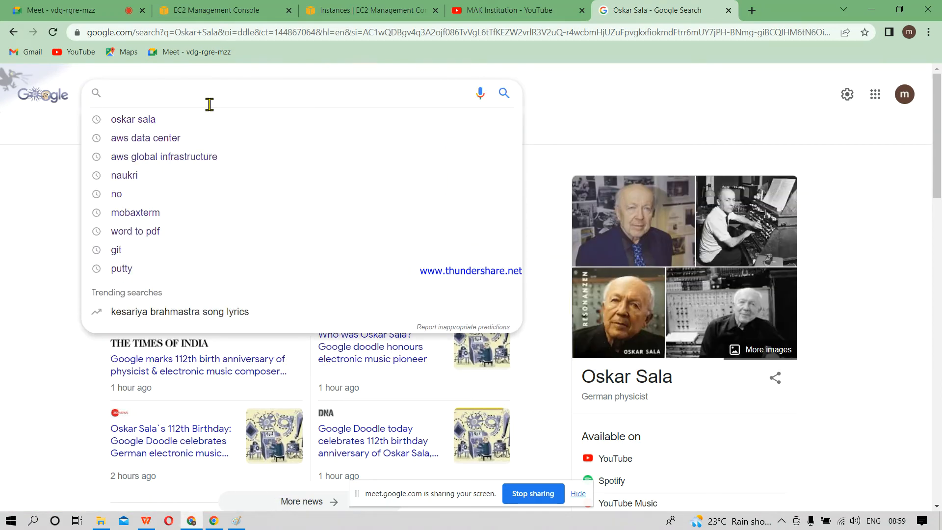
text(putty)
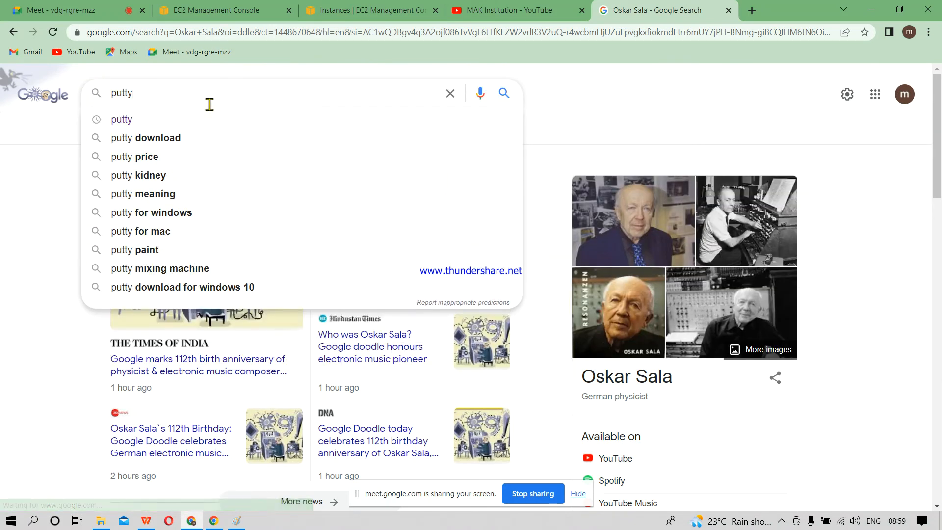
click(121, 125)
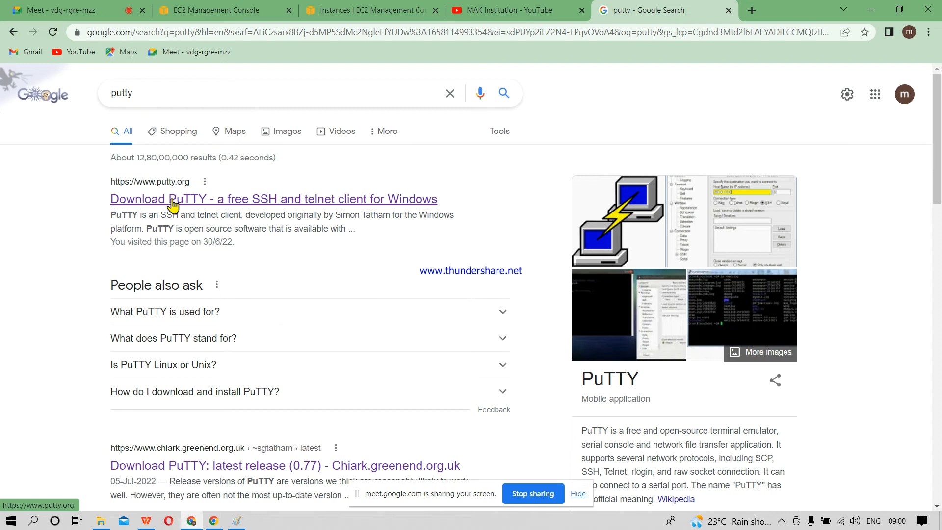
Step: Open the putty.org search result and follow its Download PuTTY link
click(191, 205)
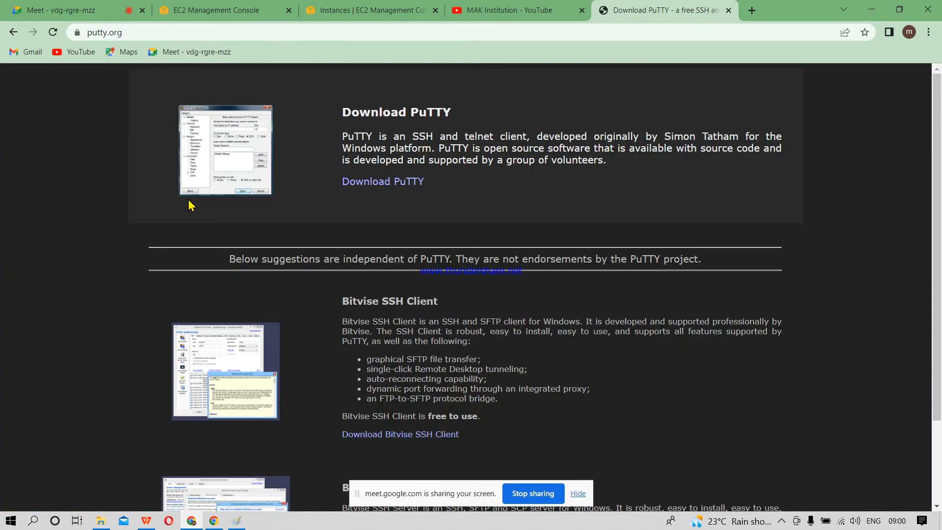
click(393, 183)
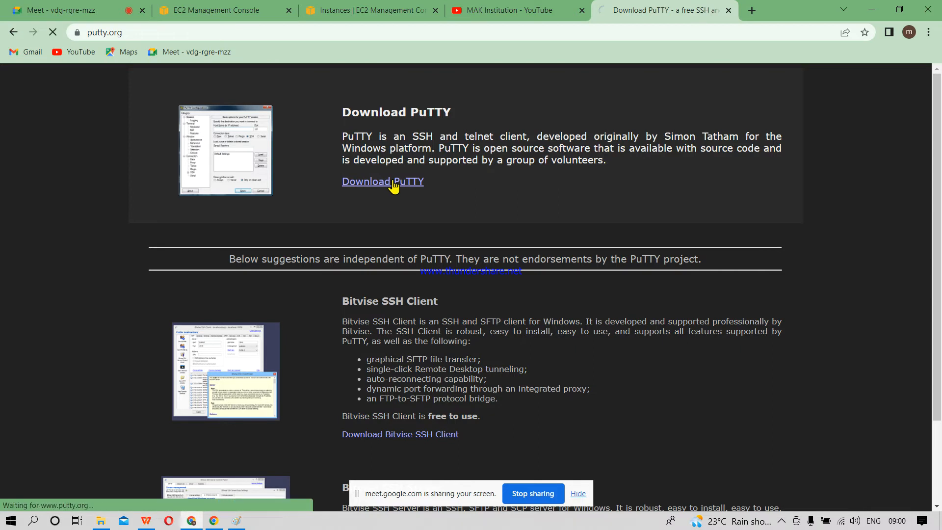
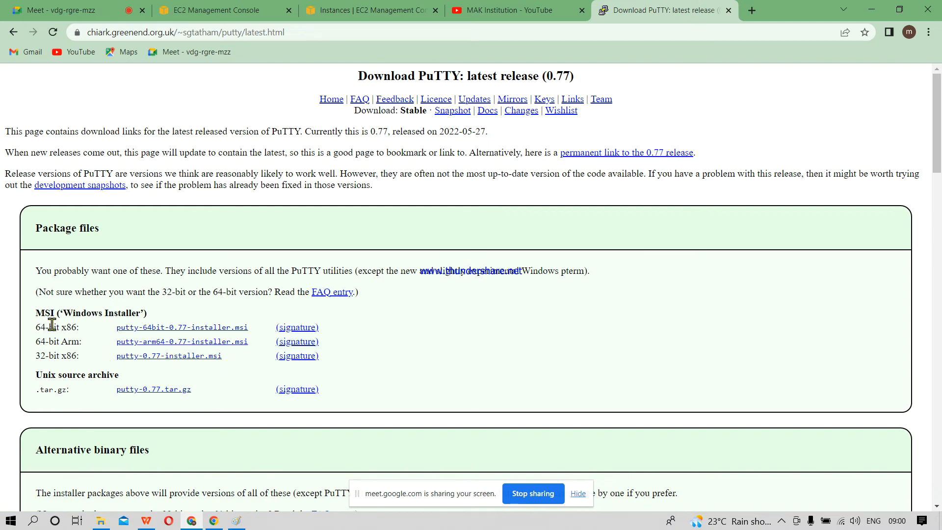
Step: Download the 64-bit x86 Windows installer, putty-64bit-0.77-installer.msi
click(162, 333)
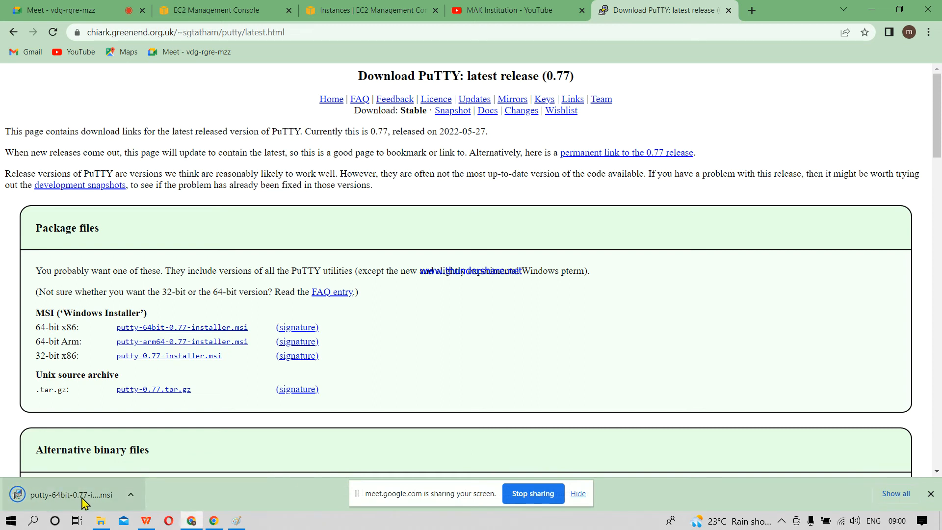
click(131, 496)
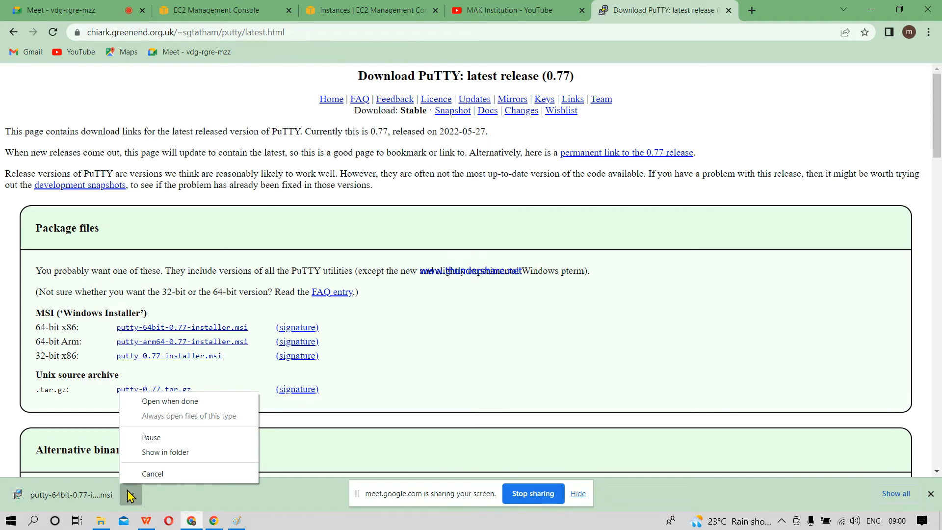
click(462, 310)
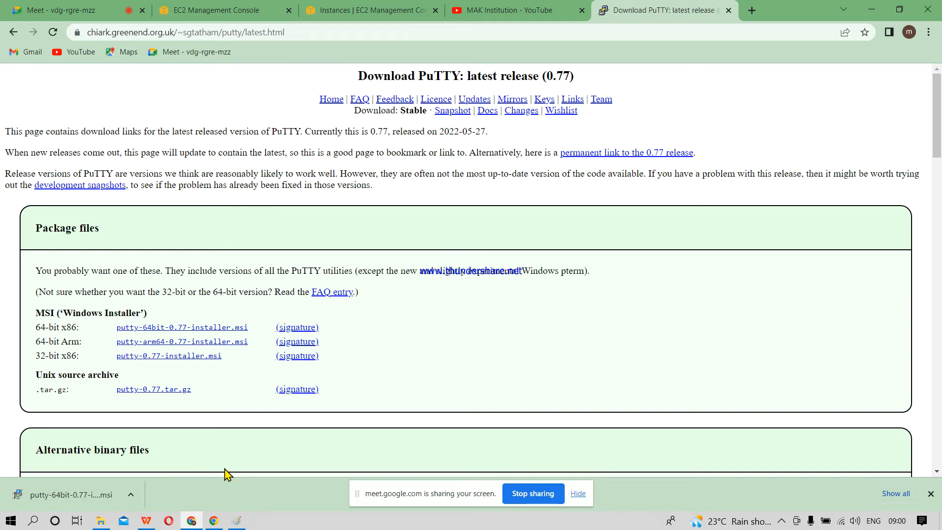
Step: Search Windows for "putt" and launch the installed PuTTY app
click(34, 522)
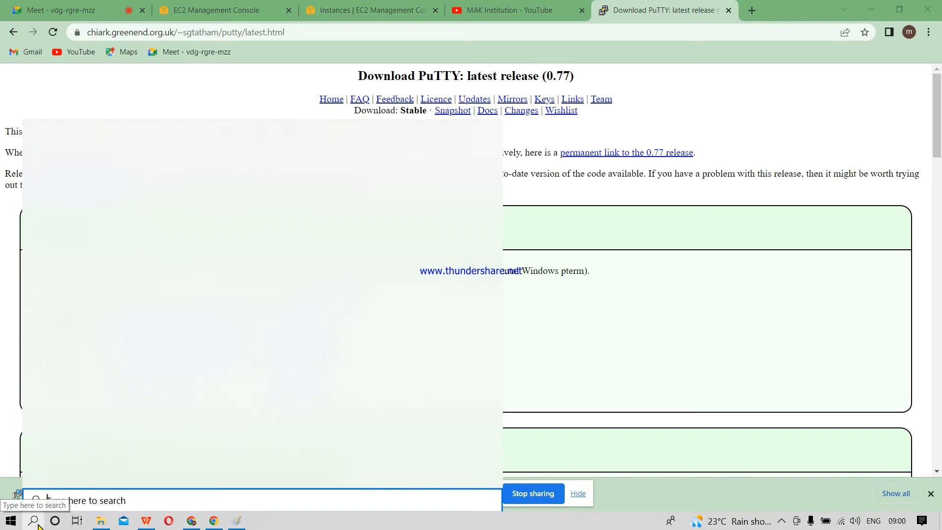
text(putty)
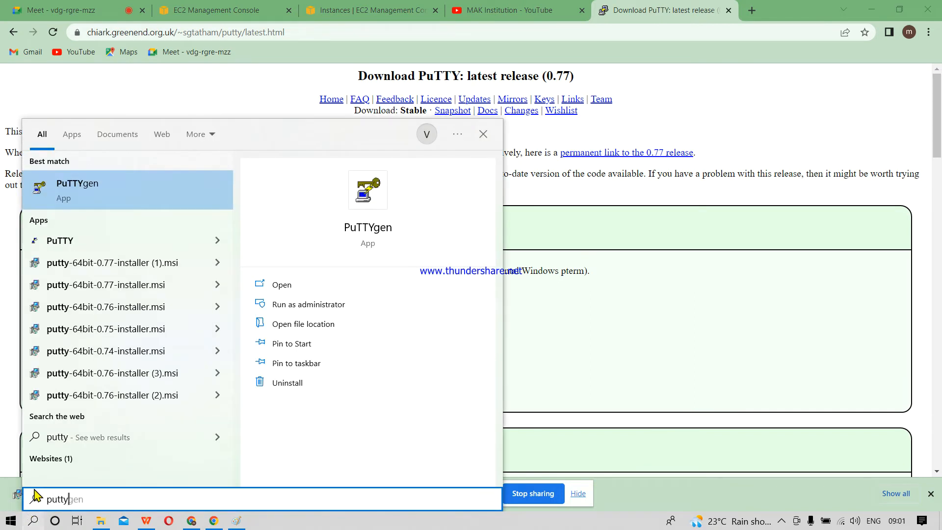
key(BackSpace)
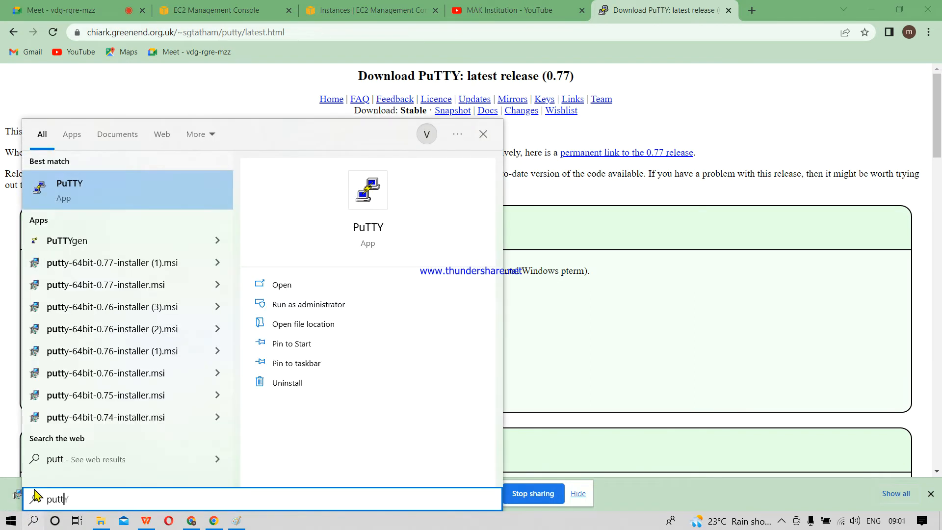
click(86, 199)
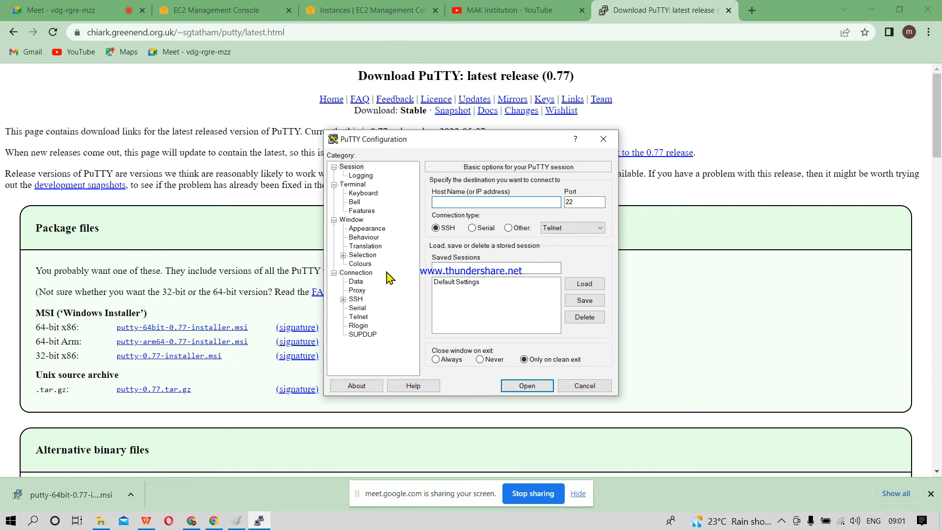
text(x)
Step: Launch PuTTYgen from the Windows search and move its window clear of the PuTTY Configuration window
key(super)
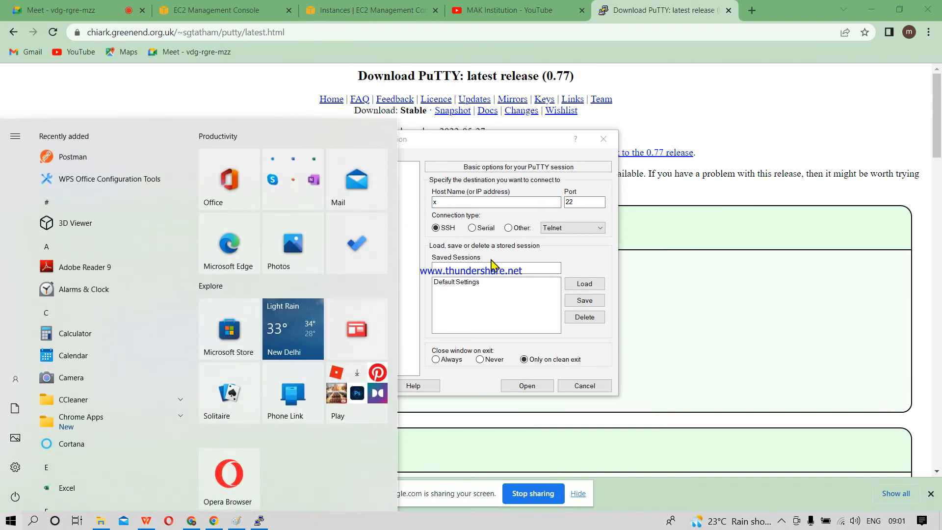
text(putt)
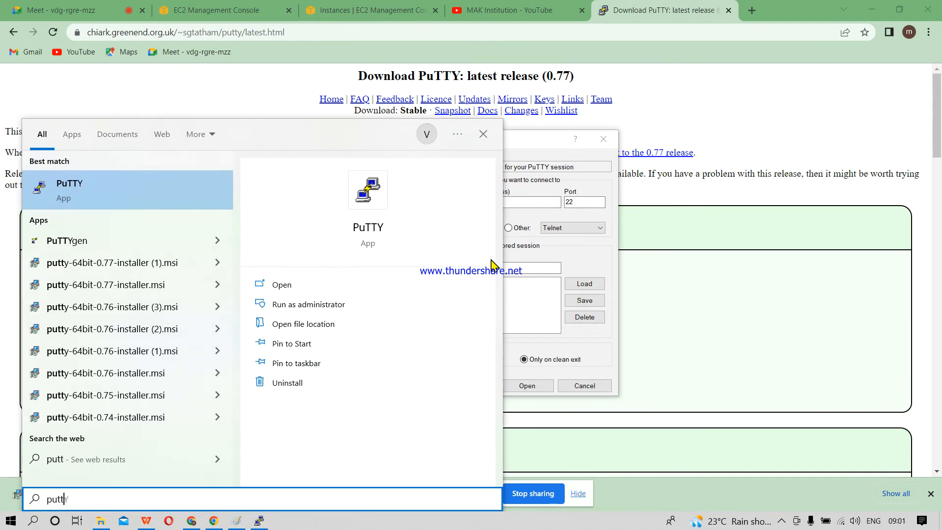
click(86, 240)
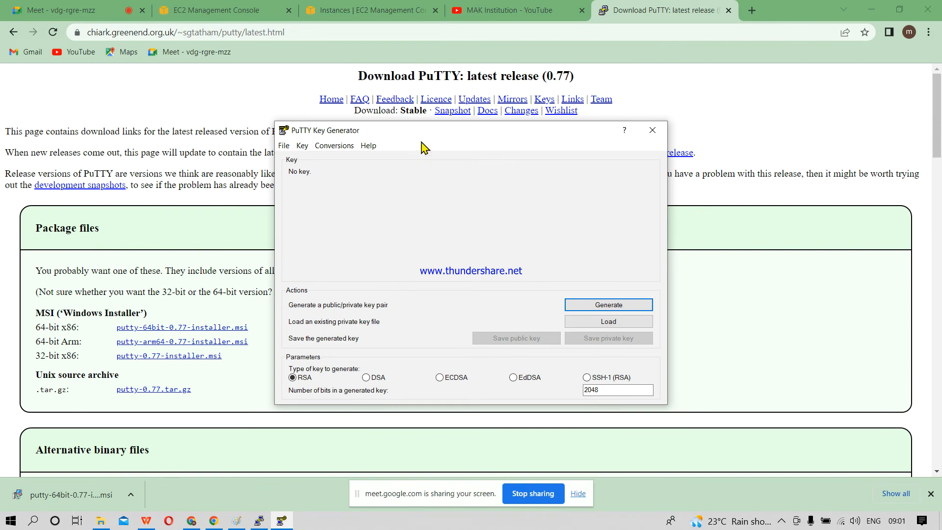
drag(435, 140, 496, 175)
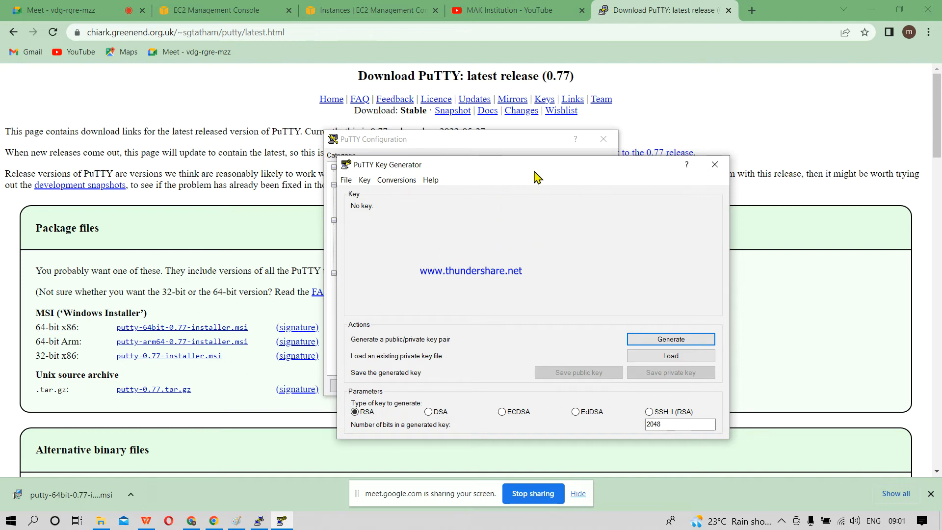
drag(535, 171, 796, 280)
Step: Close the PuTTY Configuration window and the PuTTY Key Generator window
click(447, 140)
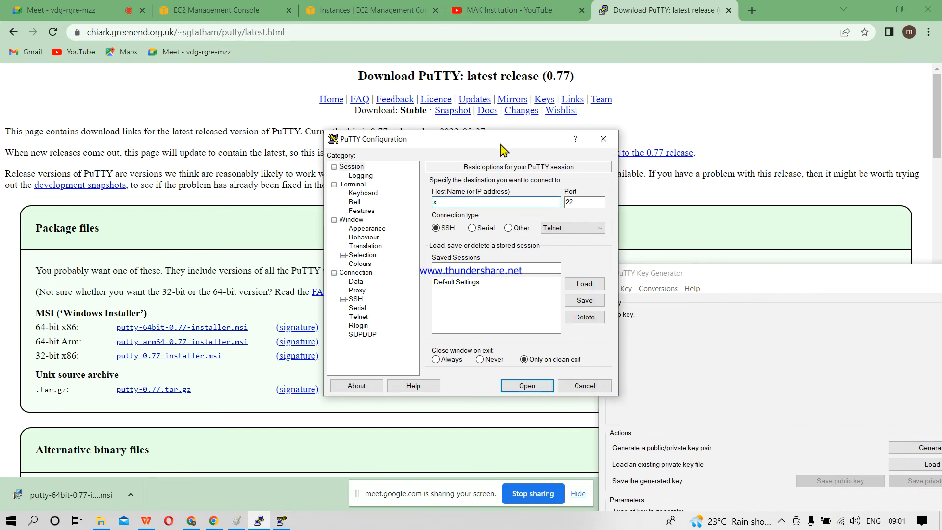
click(603, 139)
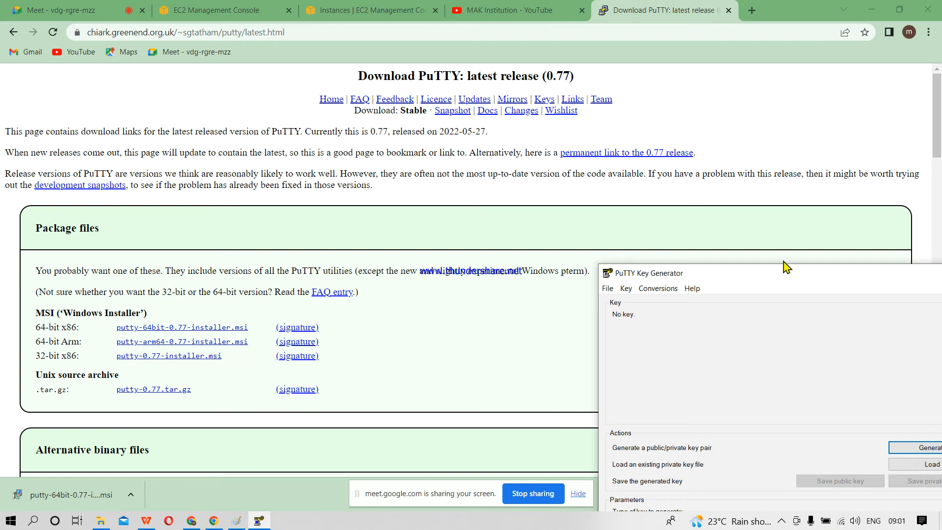
drag(779, 280, 314, 184)
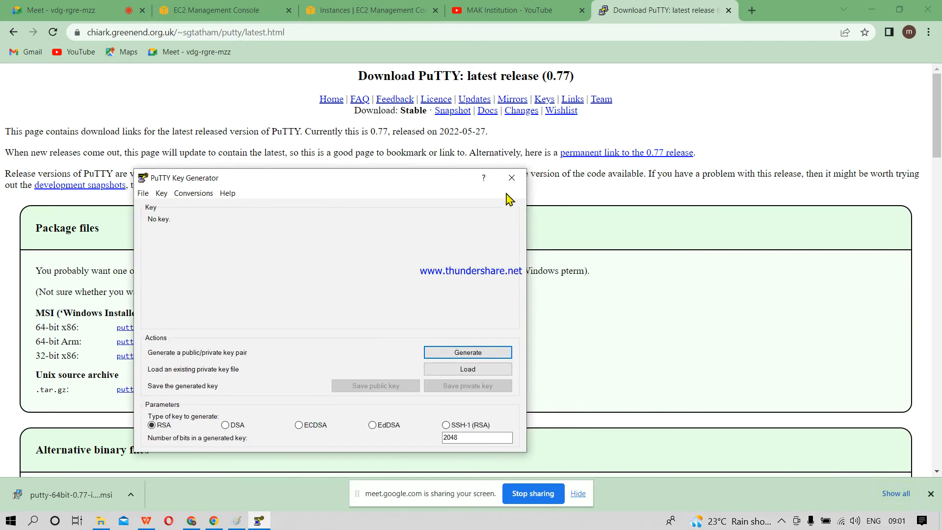
click(512, 178)
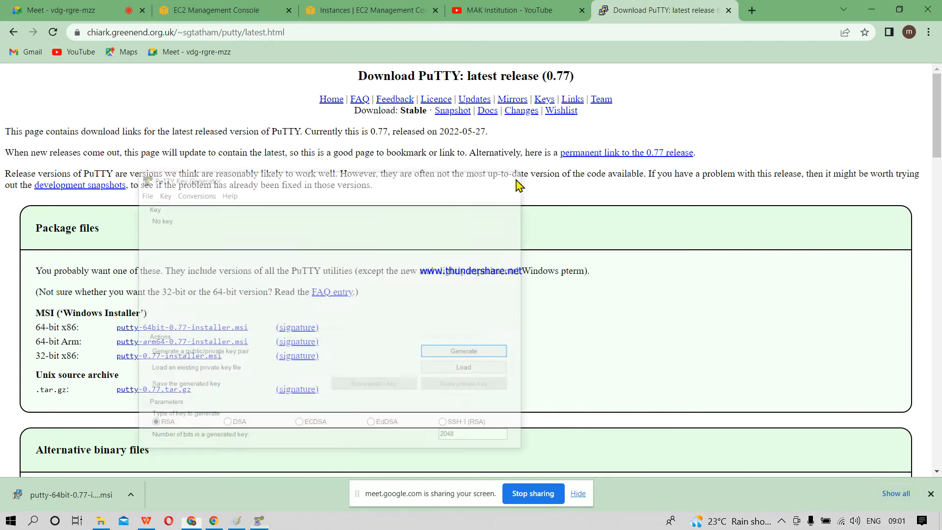
Step: Minimize the browser windows to reveal the desktop, and launch PuTTYgen from the Windows search
click(881, 8)
click(881, 8)
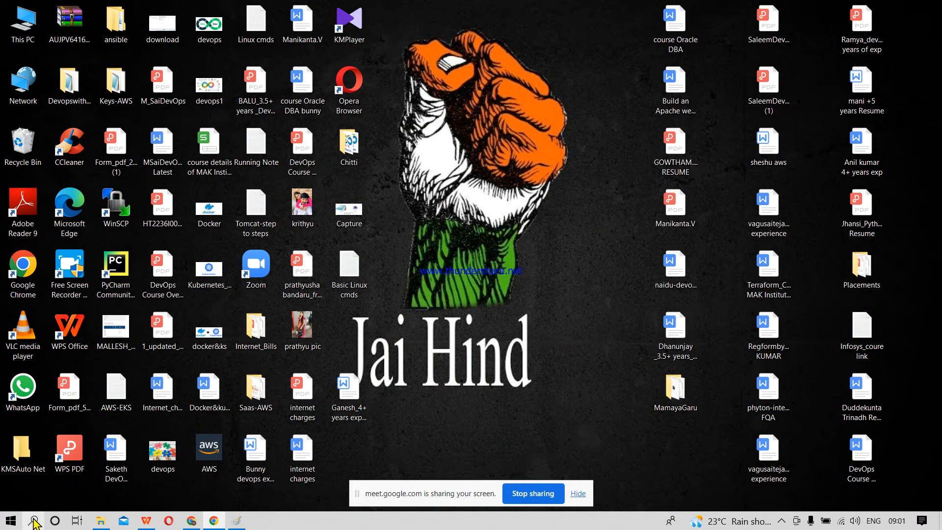
click(33, 520)
text(pu)
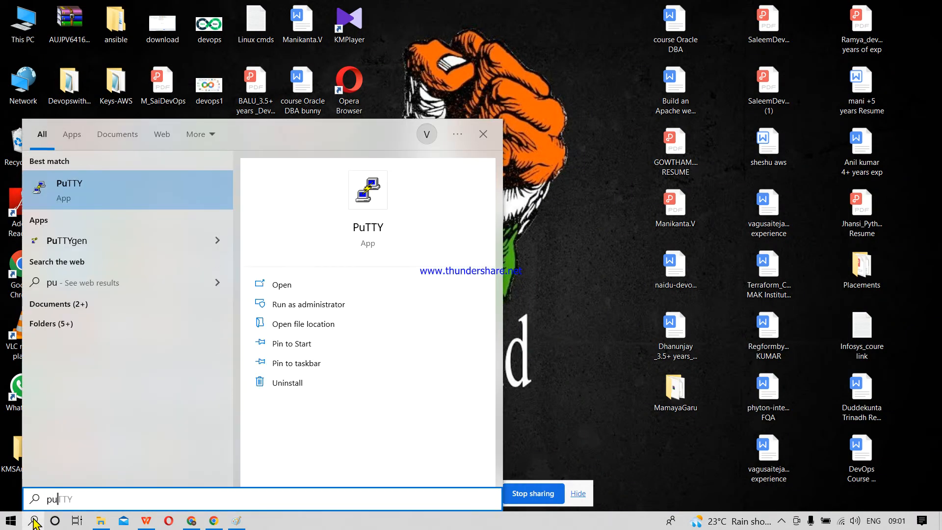
click(72, 241)
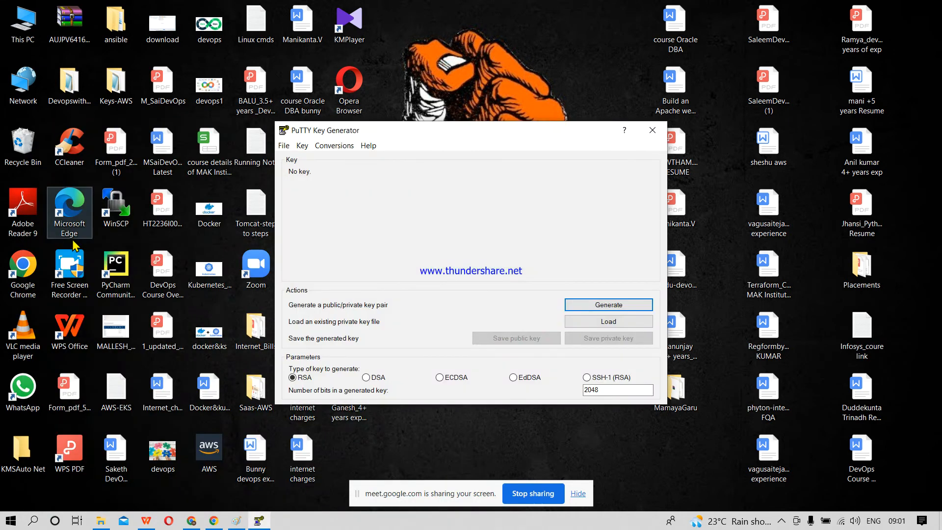
Step: Load the Nvirginia PEM private key from the Downloads folder, with all file types shown, and dismiss the import notice
click(604, 321)
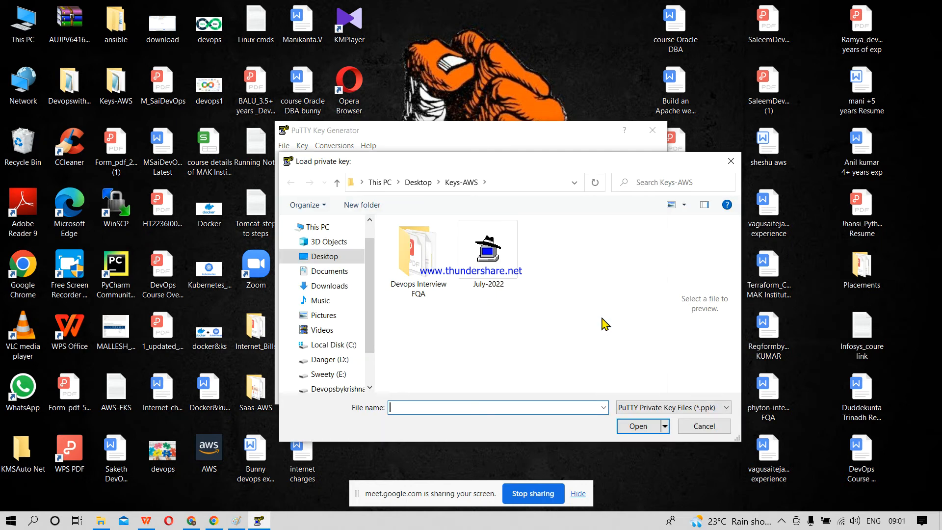
click(338, 290)
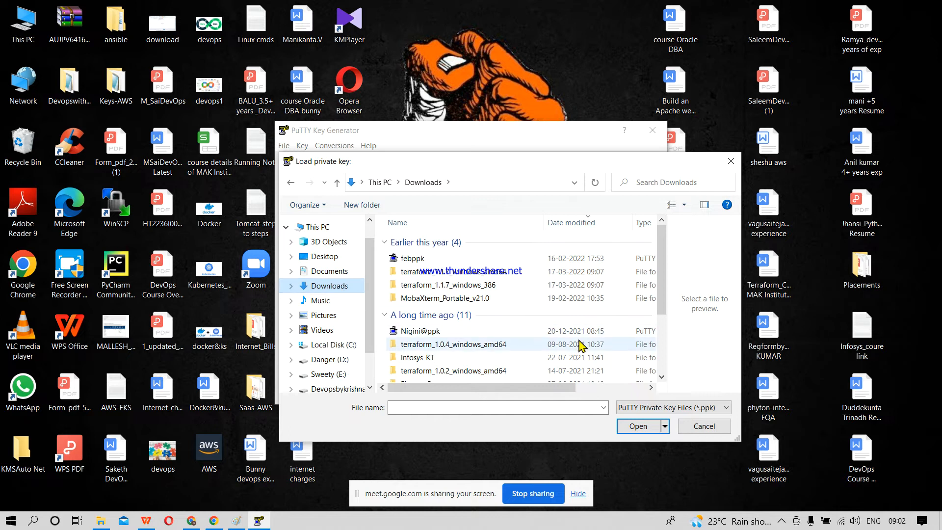
click(694, 411)
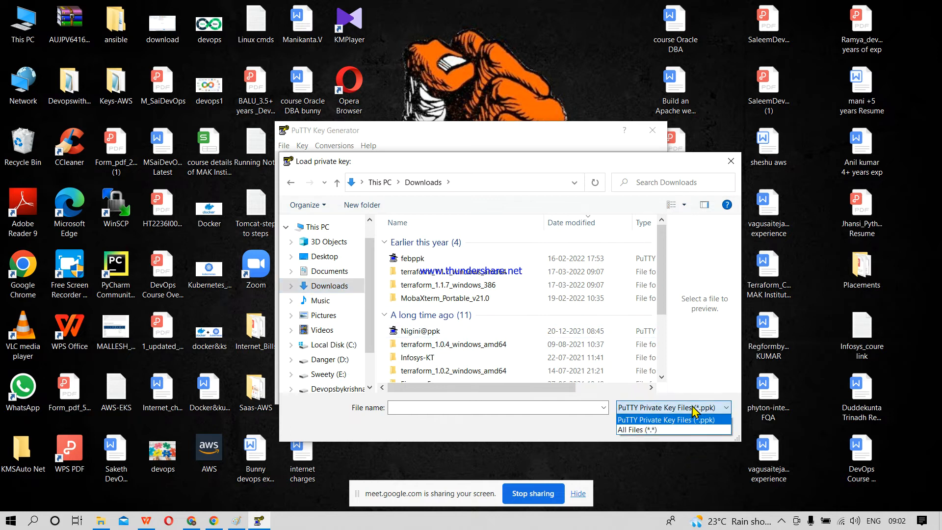
click(674, 430)
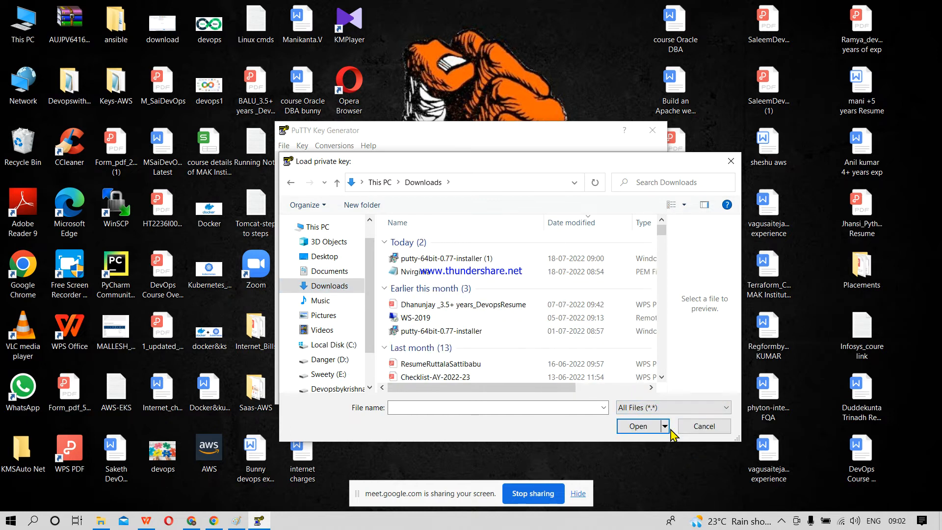
click(406, 275)
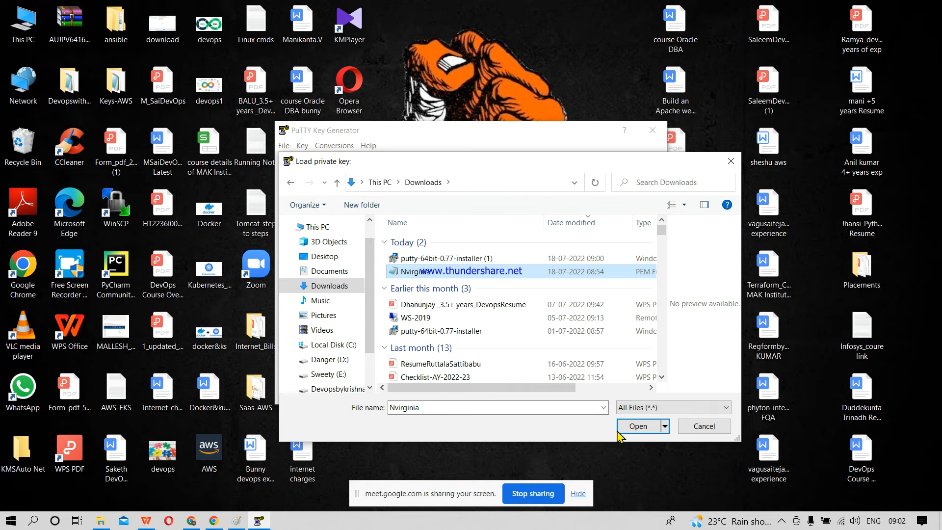
click(633, 427)
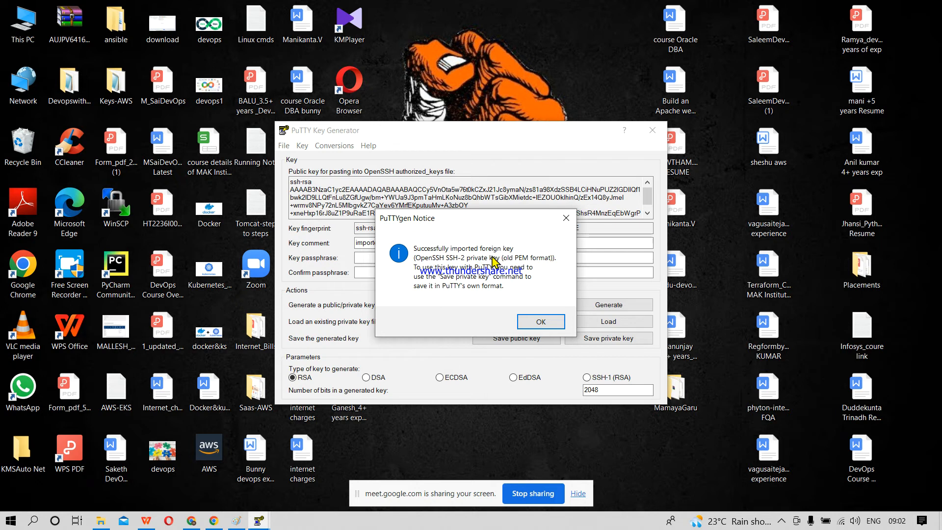
click(535, 322)
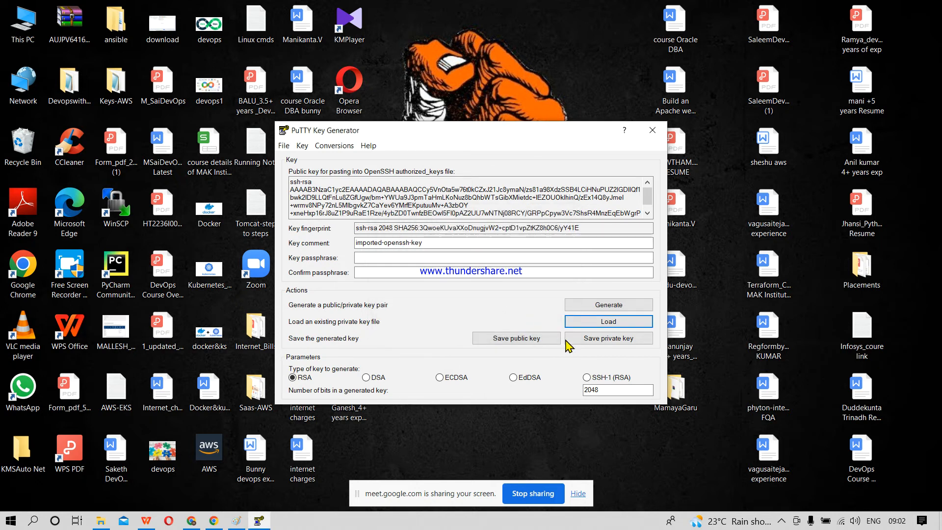
Step: Save the private key without a passphrase as a PPK file named NV in Desktop > Keys-AWS, and close PuTTYgen
click(610, 341)
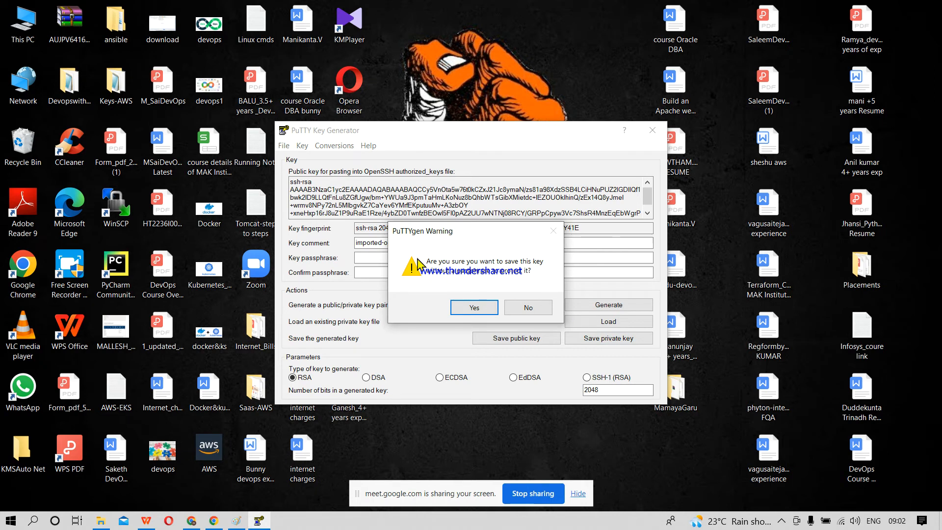
click(470, 307)
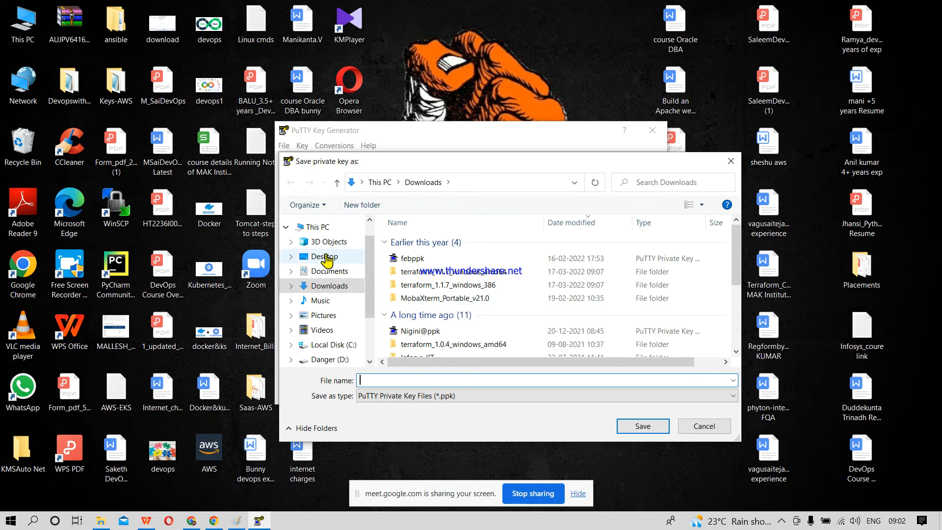
click(325, 256)
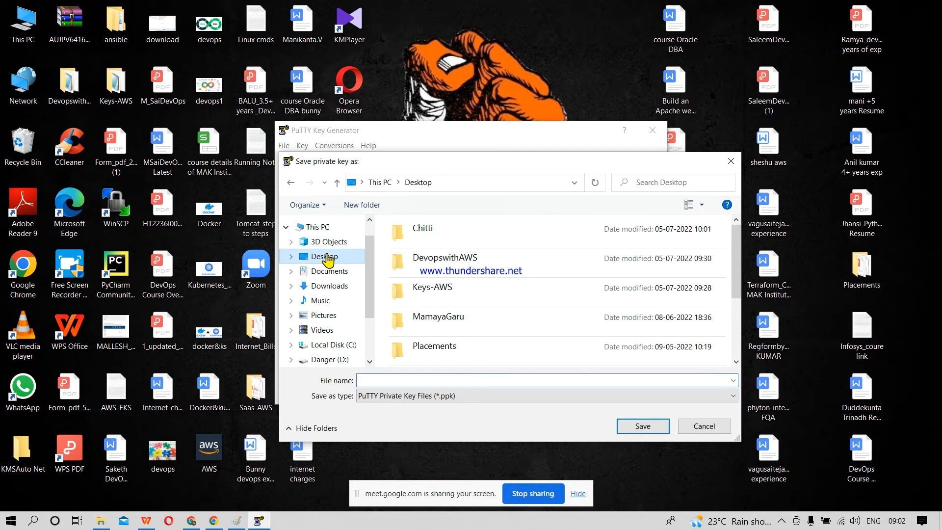
double_click(459, 300)
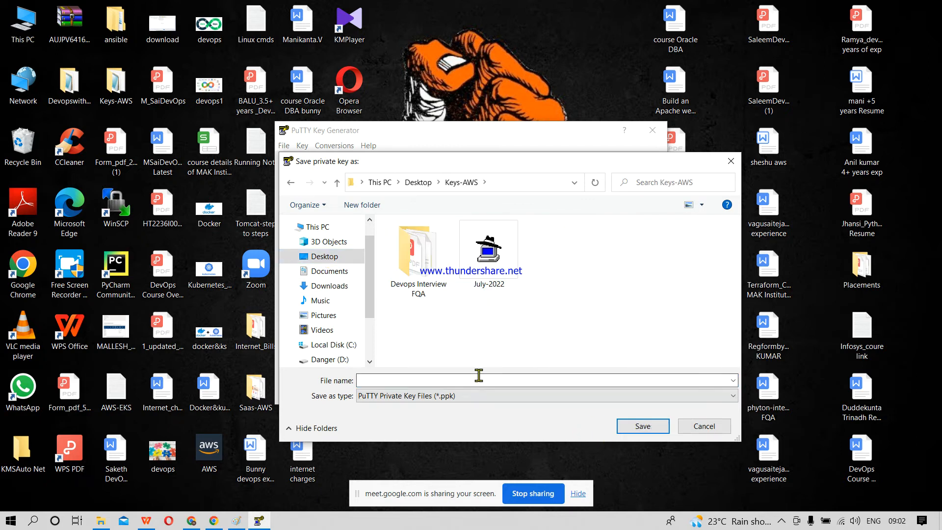
click(445, 380)
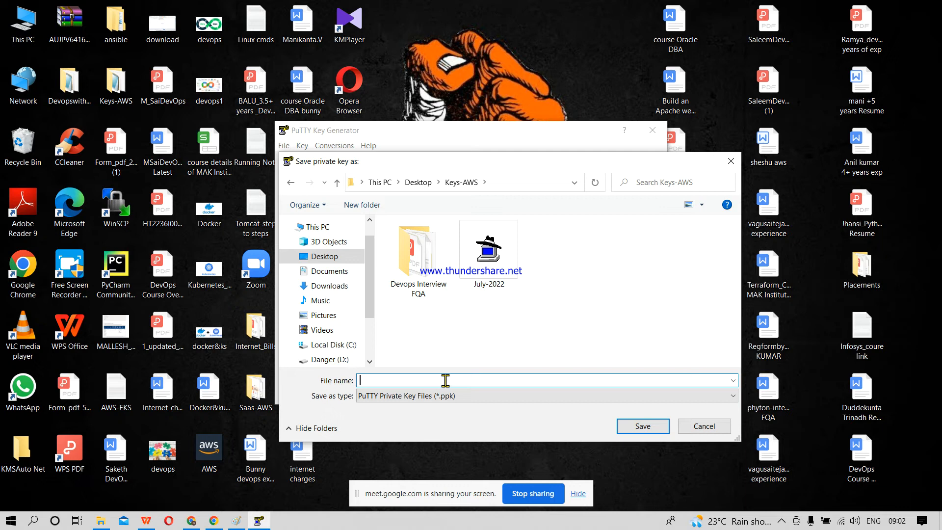
text(Nv)
click(636, 426)
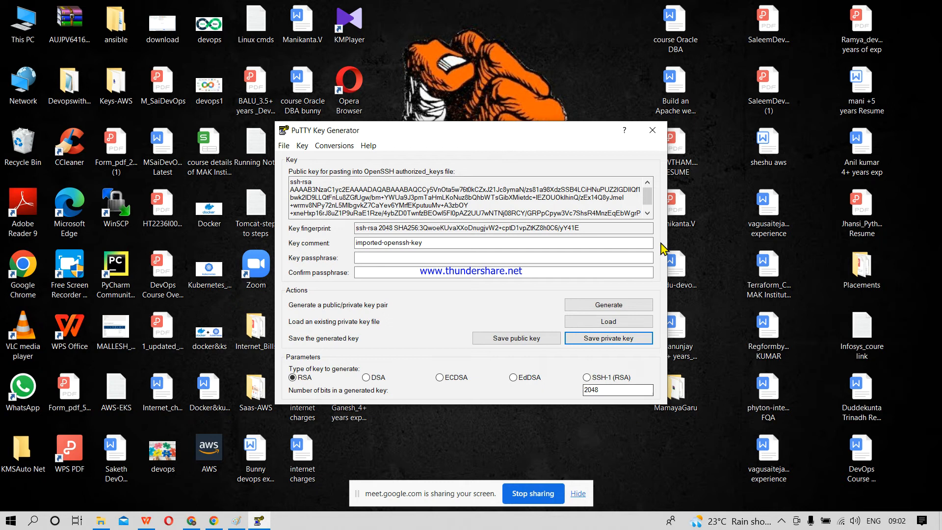
click(649, 138)
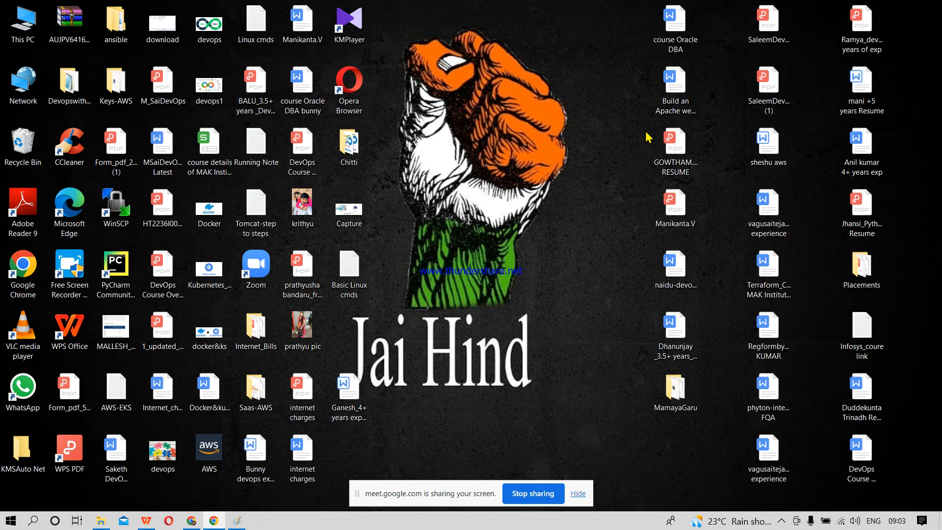
Step: Open the Downloads folder in File Explorer and select the original Nvirginia PEM key file
key(super+e)
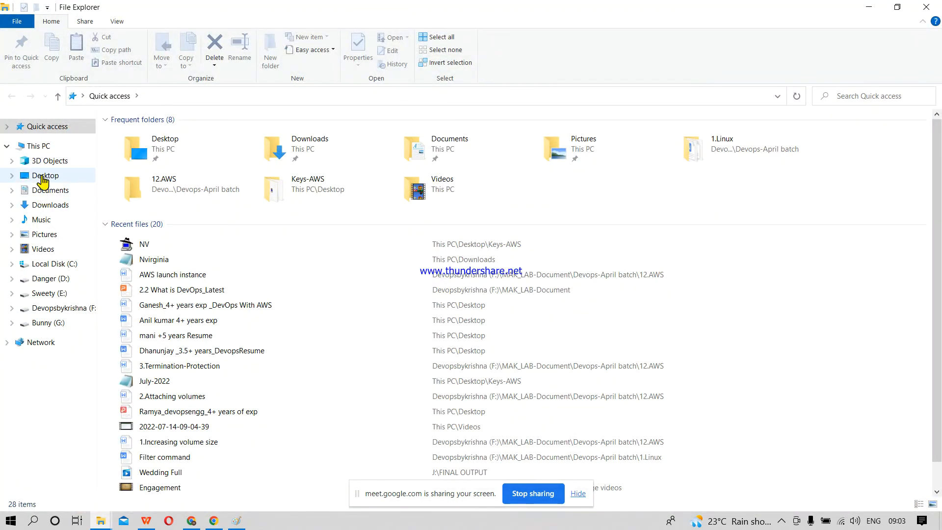
click(42, 207)
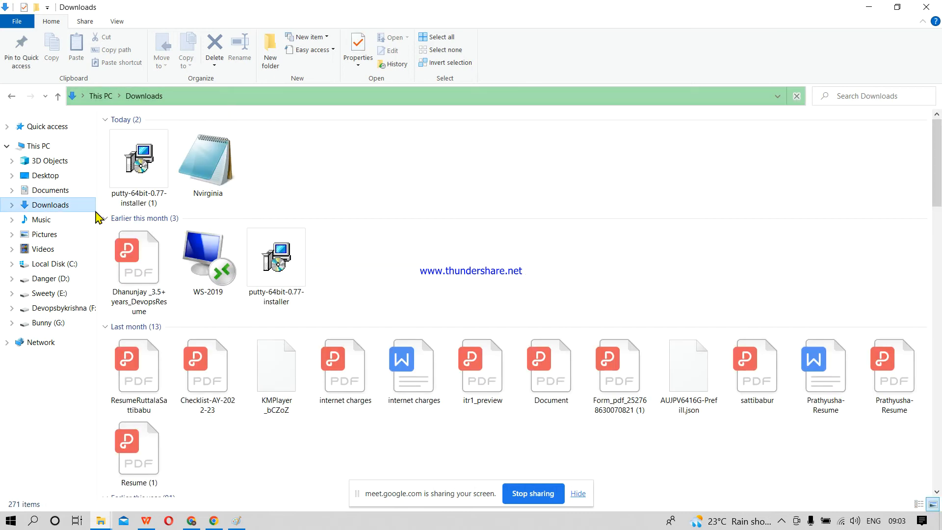
click(216, 175)
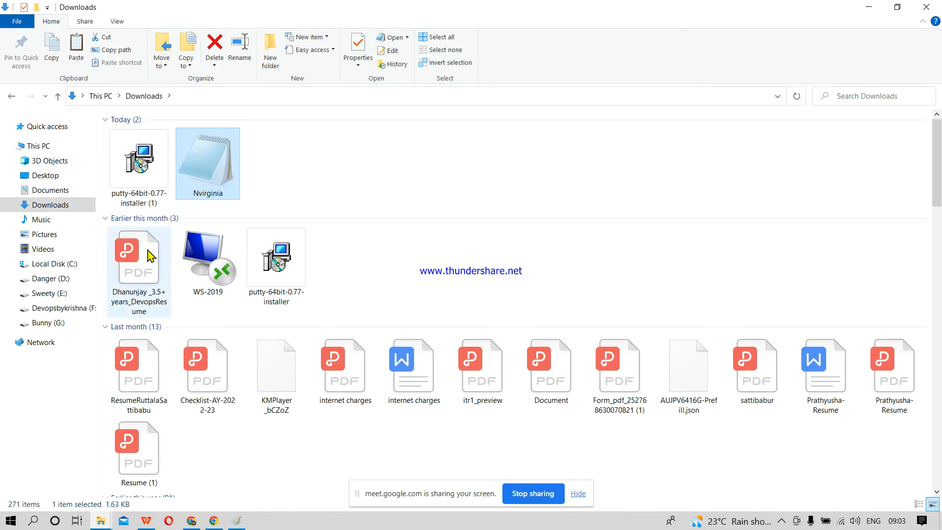
Step: Paste the Nvirginia PEM key file into the Keys-AWS folder on the Desktop
click(46, 177)
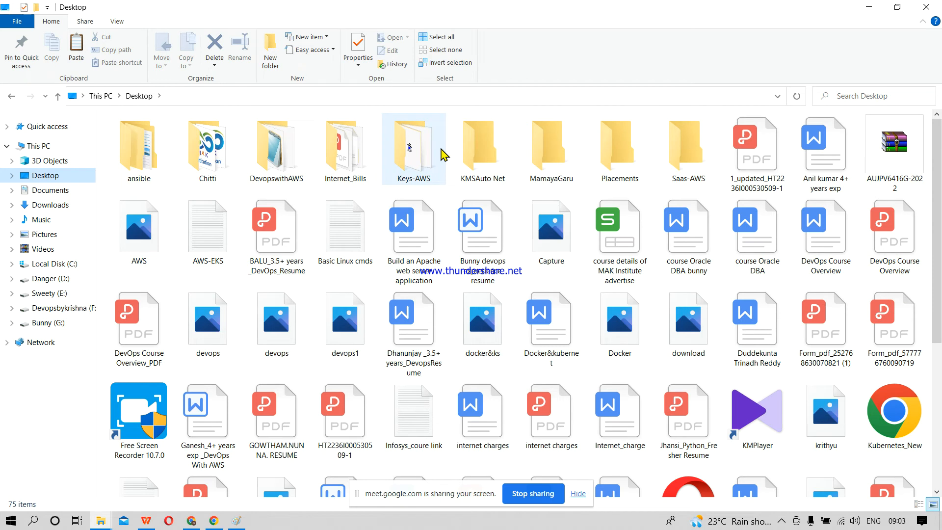
double_click(407, 167)
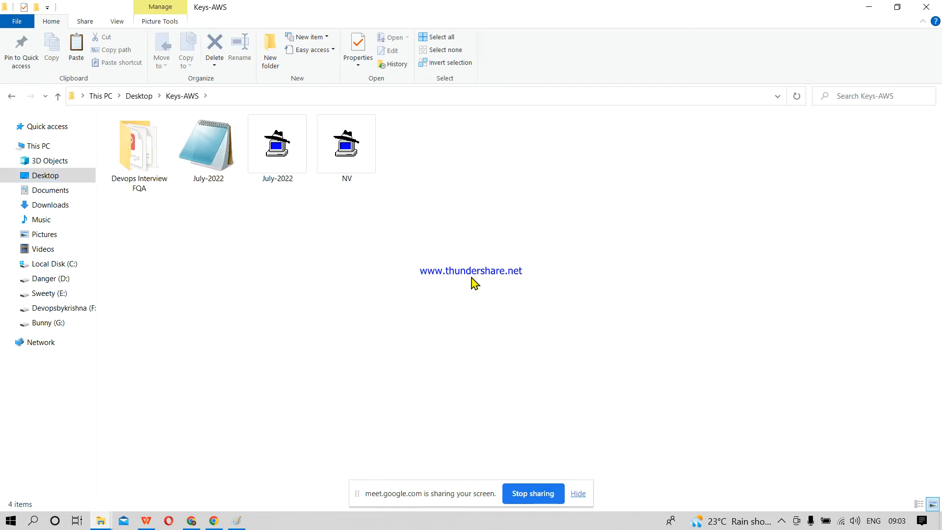
key(ctrl+v)
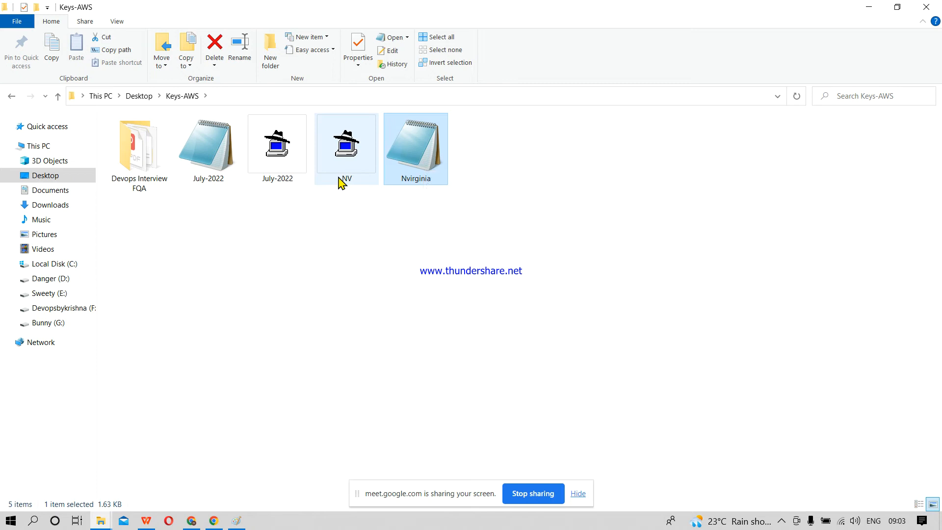
Step: Open the Nvirginia PEM file in Keys-AWS to view its contents in Notepad, close it, and deselect the file
mouse_move(339, 179)
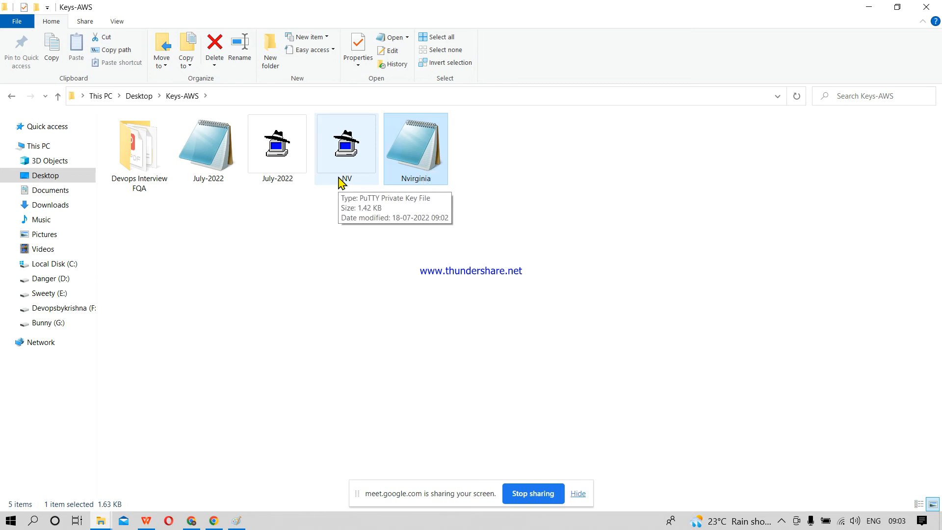
double_click(421, 160)
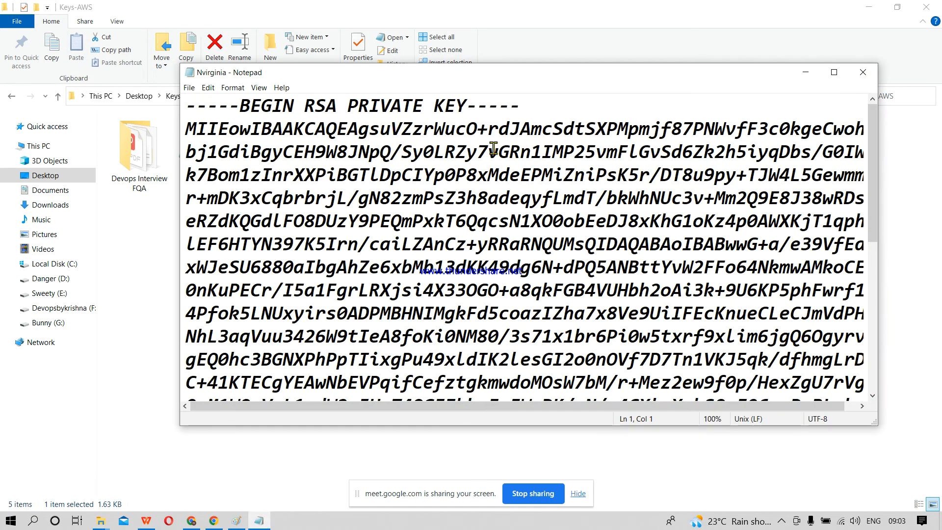
click(863, 74)
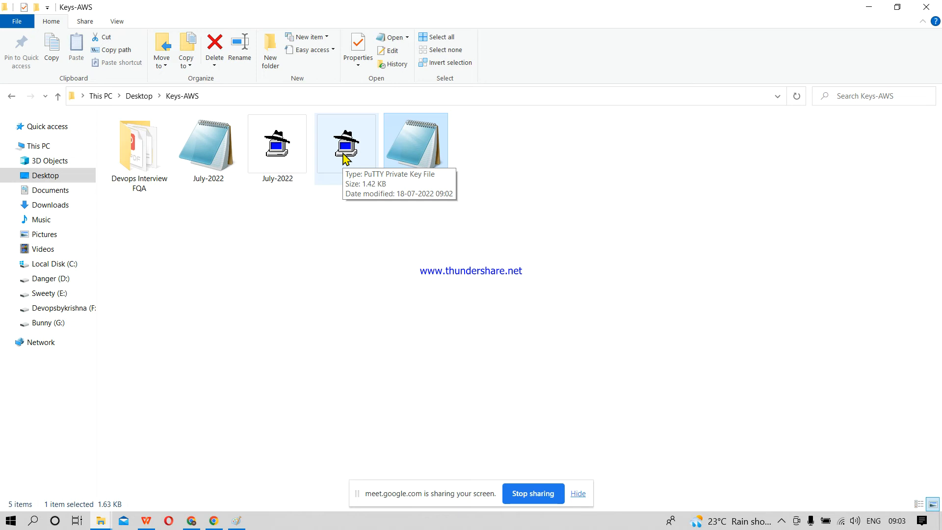
click(504, 216)
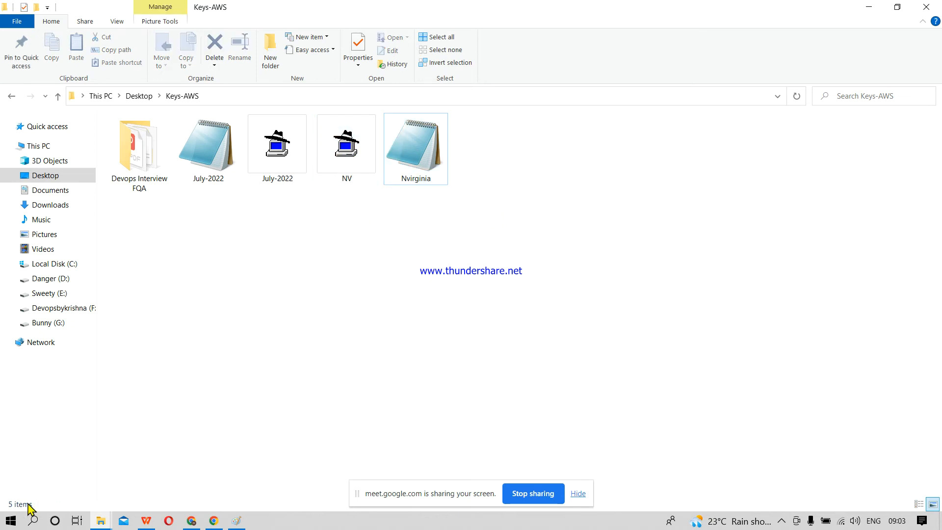
Step: Switch to Chrome and copy the public IPv4 address of the Redhat Linux OS instance from the EC2 Instances page
mouse_move(195, 524)
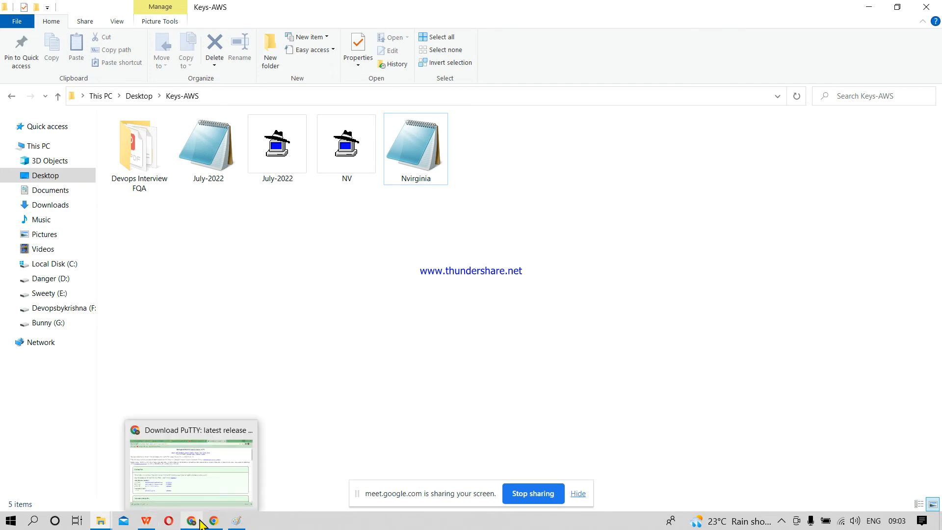
click(197, 524)
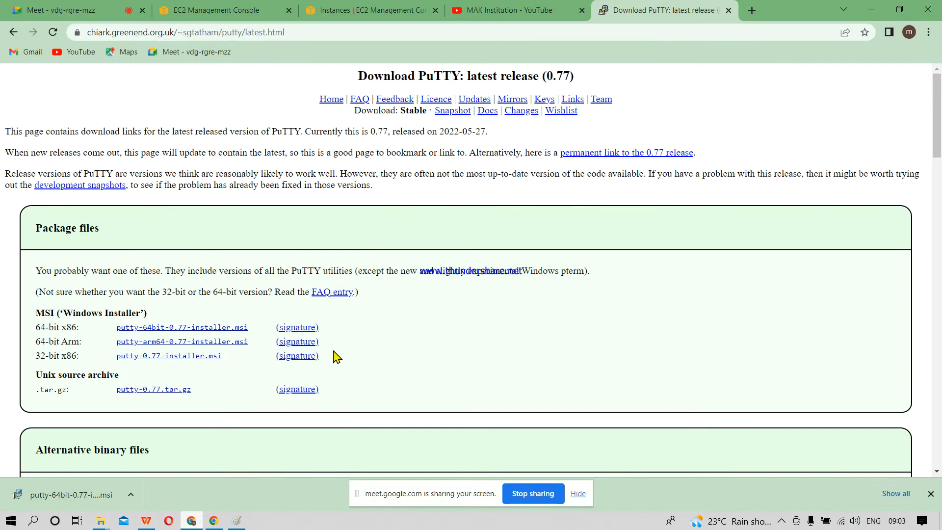
click(230, 6)
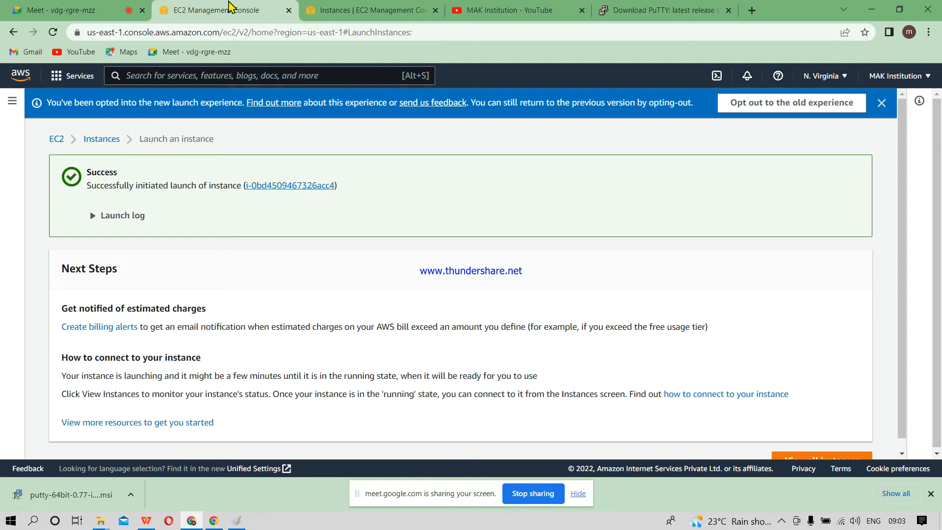
click(378, 8)
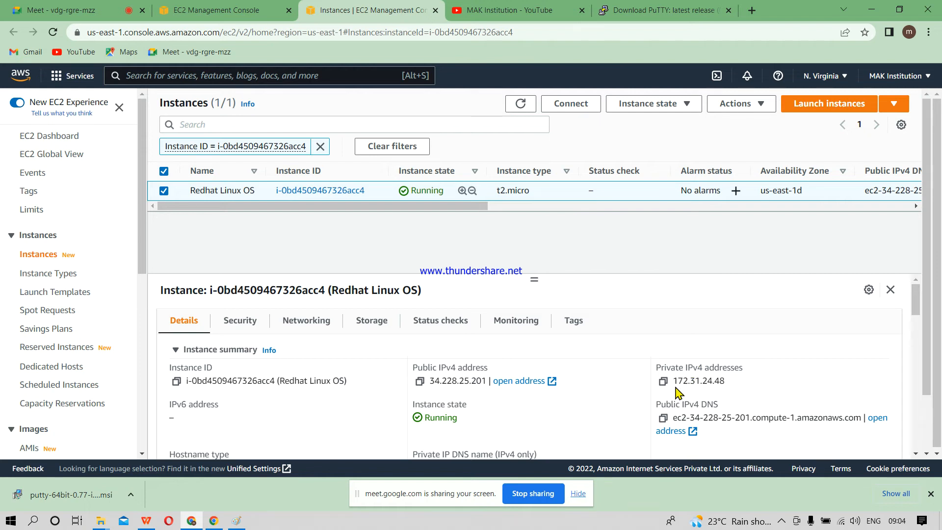
click(420, 382)
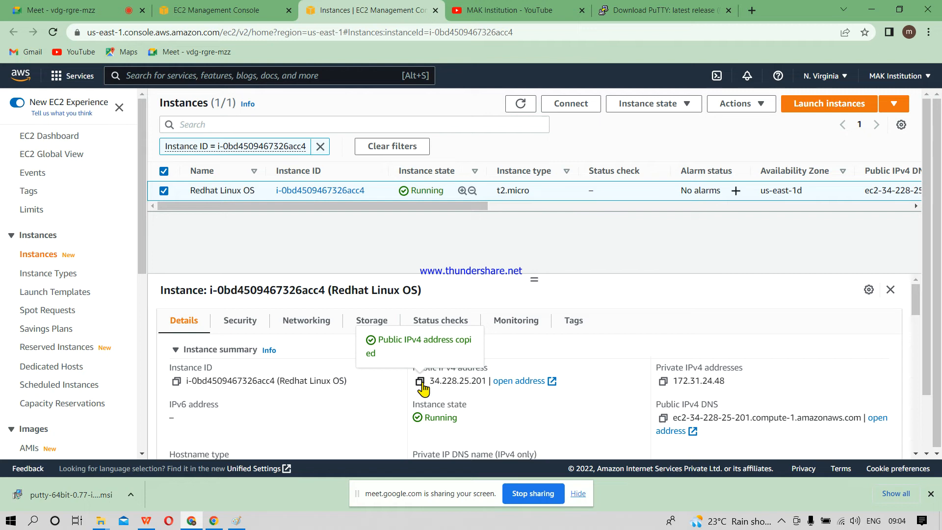
Step: Launch PuTTY from the Windows search and paste the copied public IPv4 address as the host name
key(super)
text(pu)
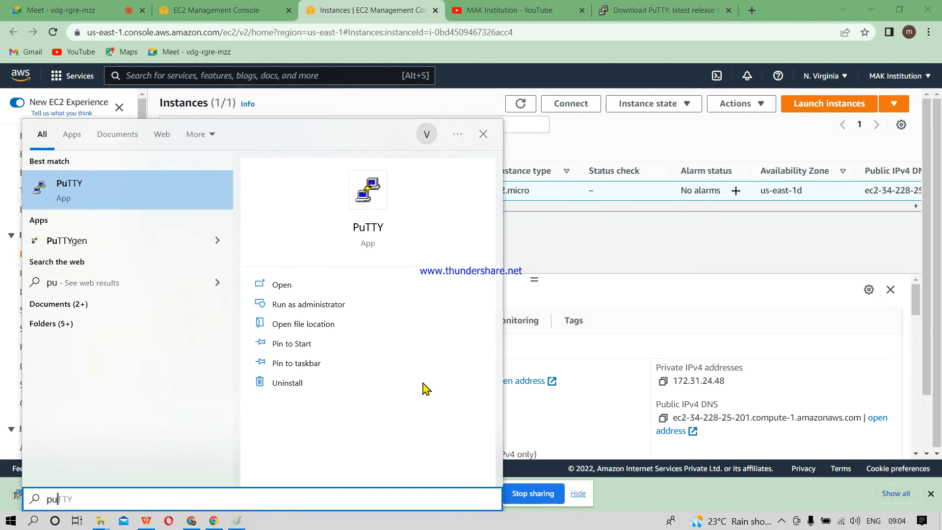
key(Return)
key(ctrl+v)
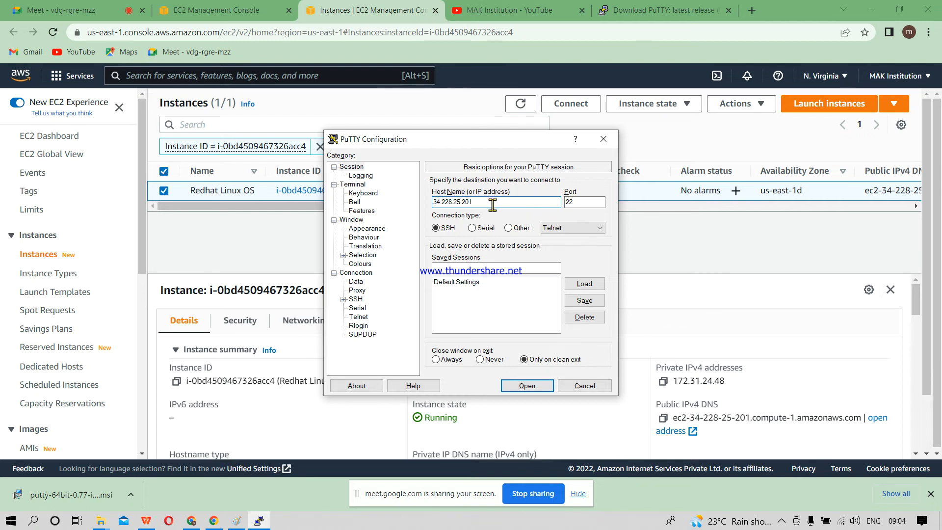
Step: Choose the NV PPK file in Keys-AWS as the private key file in PuTTY's SSH authentication settings
click(356, 299)
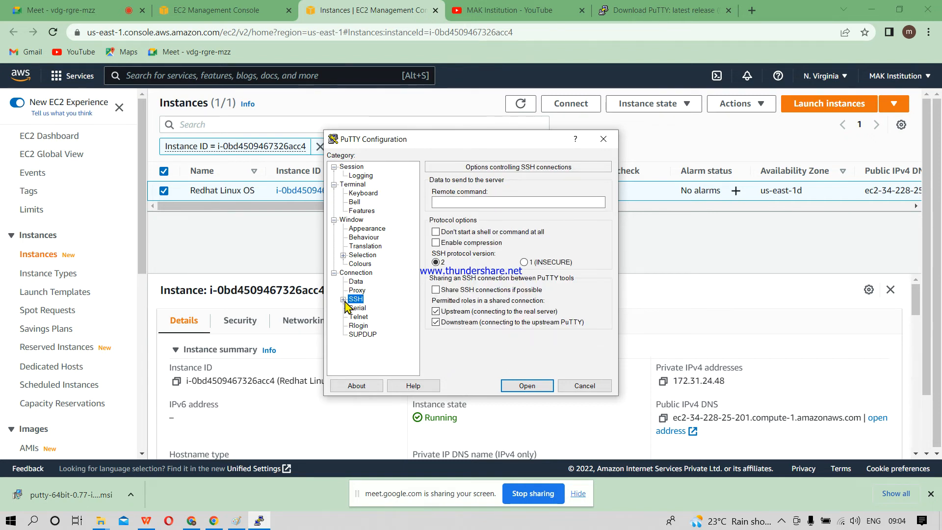
click(343, 300)
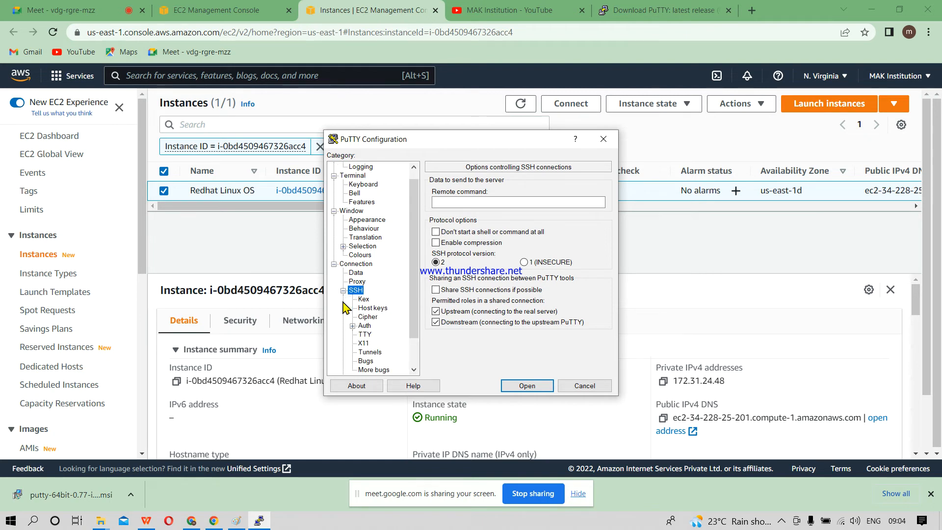
click(364, 328)
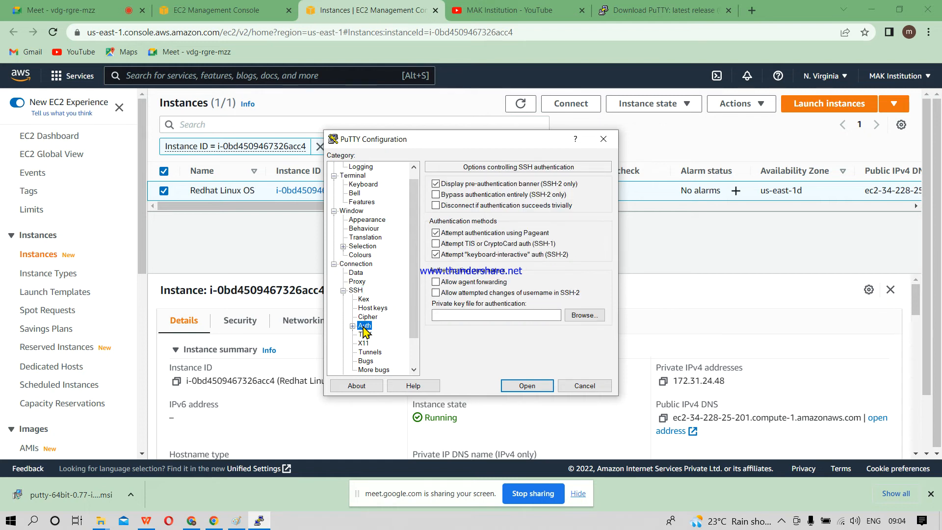
click(579, 315)
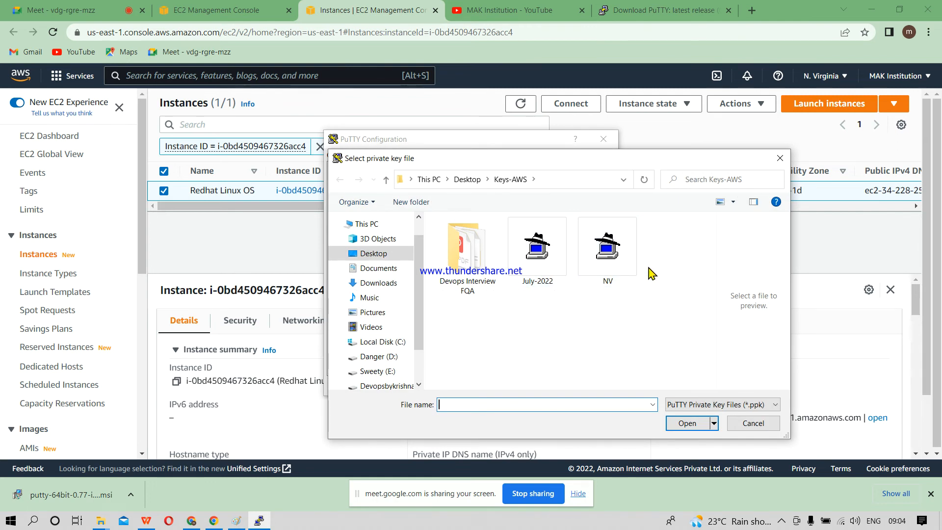
click(608, 271)
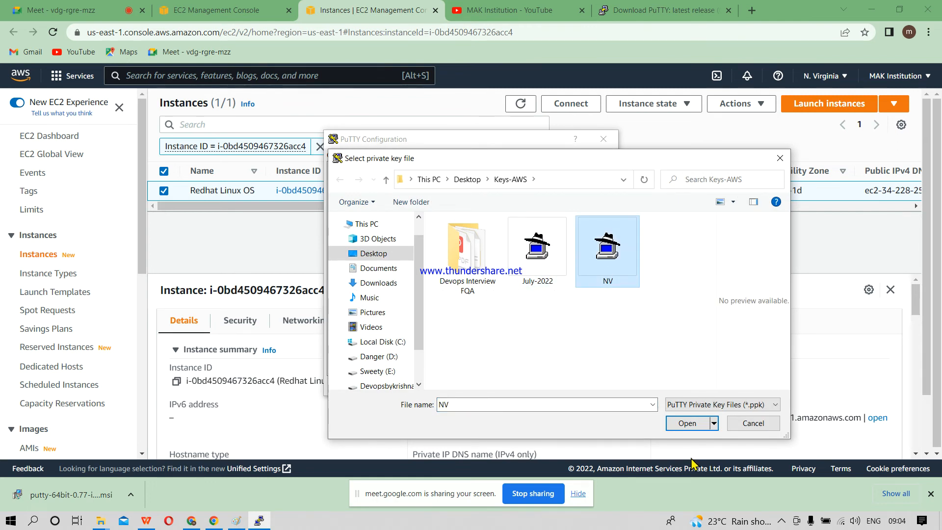
click(694, 426)
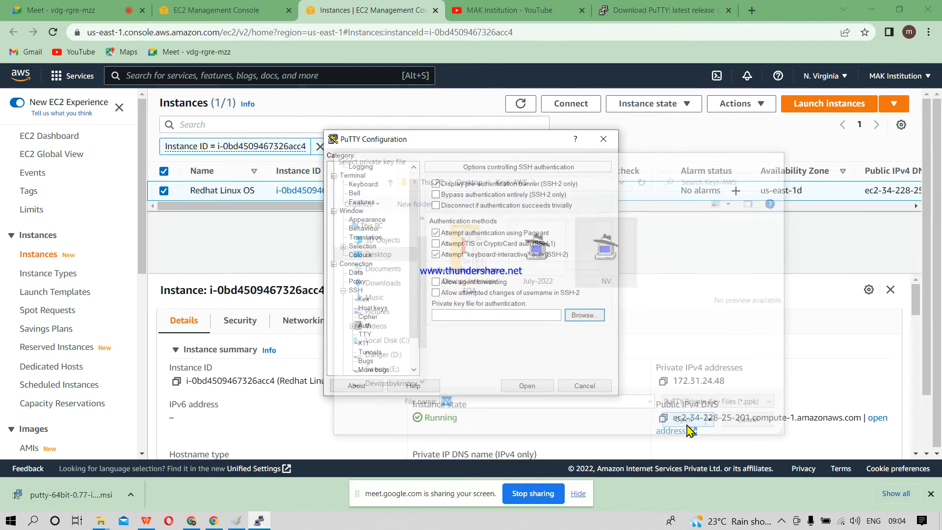
Step: Open the PuTTY session, accept the server's host key, and move the terminal window clear of the instance list
click(525, 385)
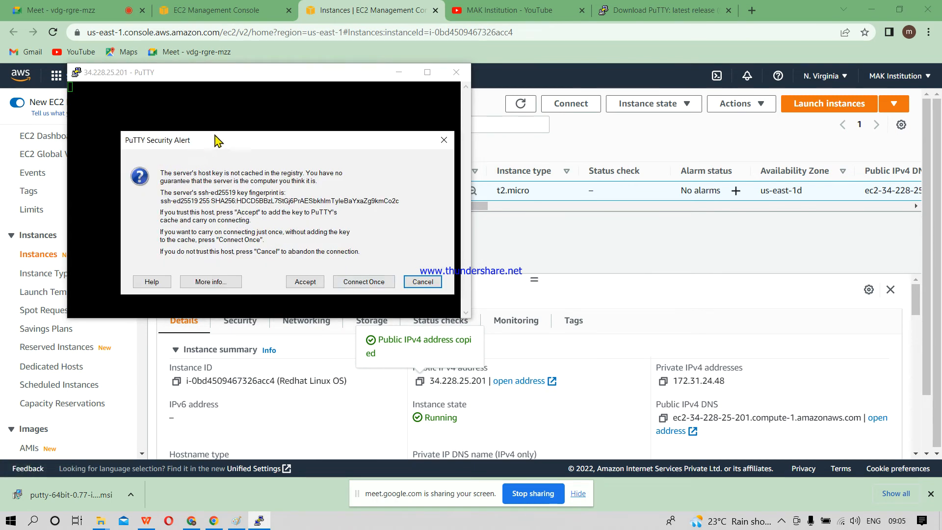
drag(216, 137, 494, 216)
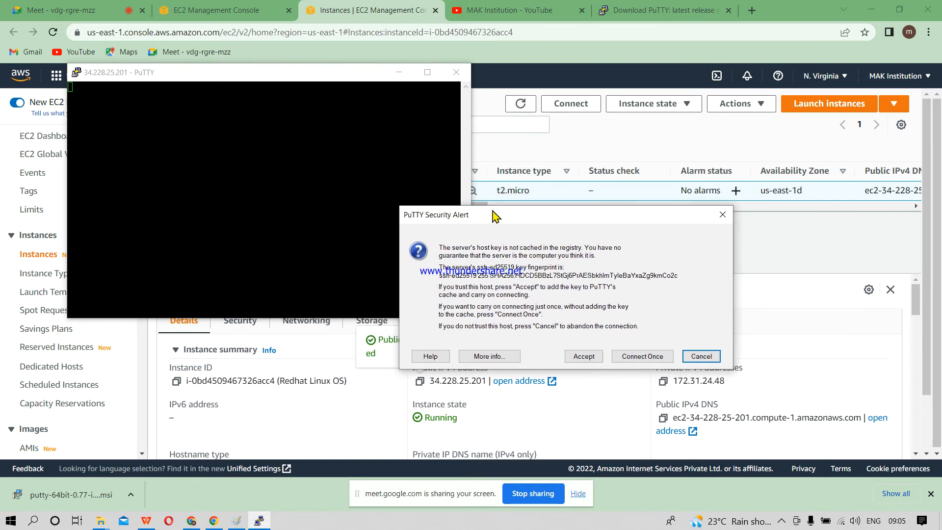
click(587, 361)
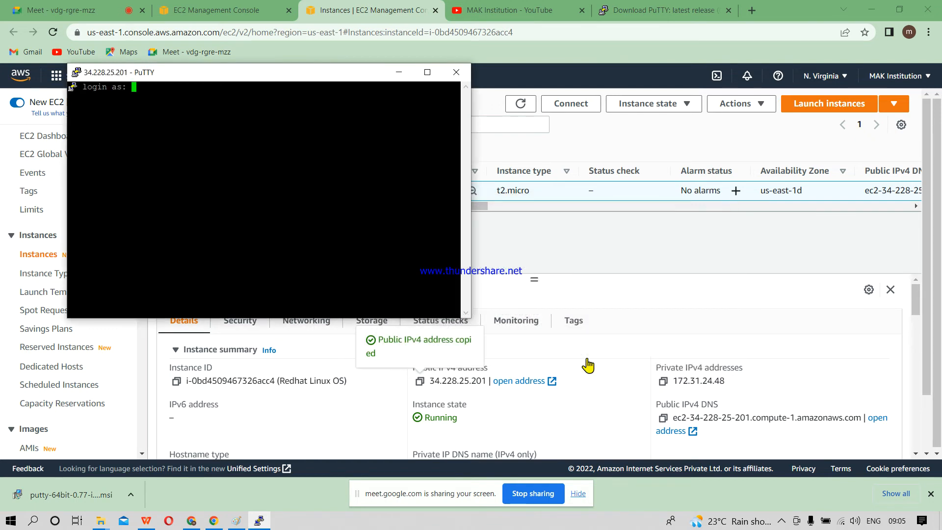
drag(240, 79, 535, 242)
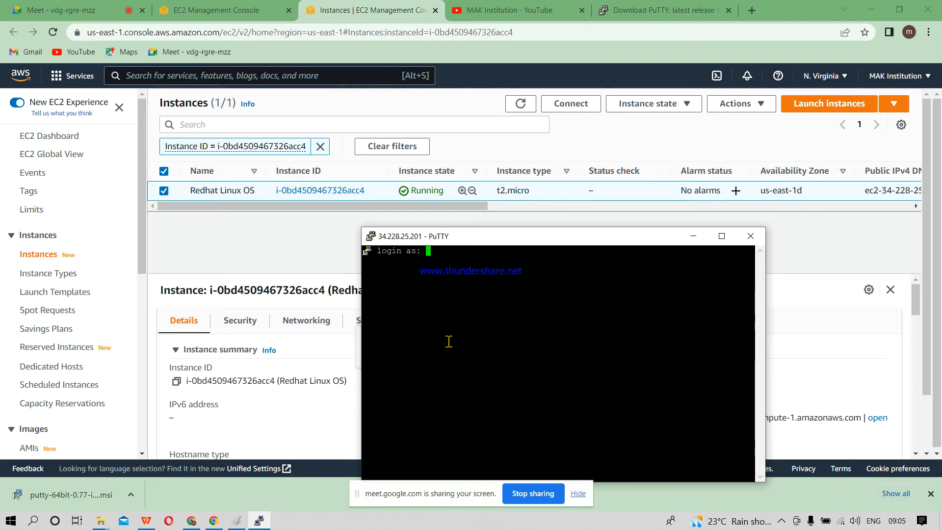
Step: Minimize the terminal and look up the instance's default user name in the EC2 Instance Connect options, reloading the page
click(693, 238)
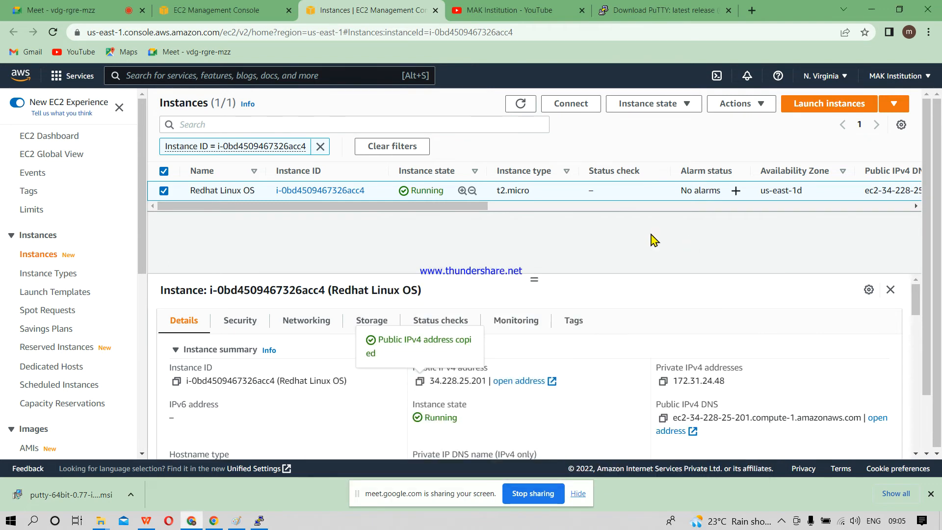
click(567, 104)
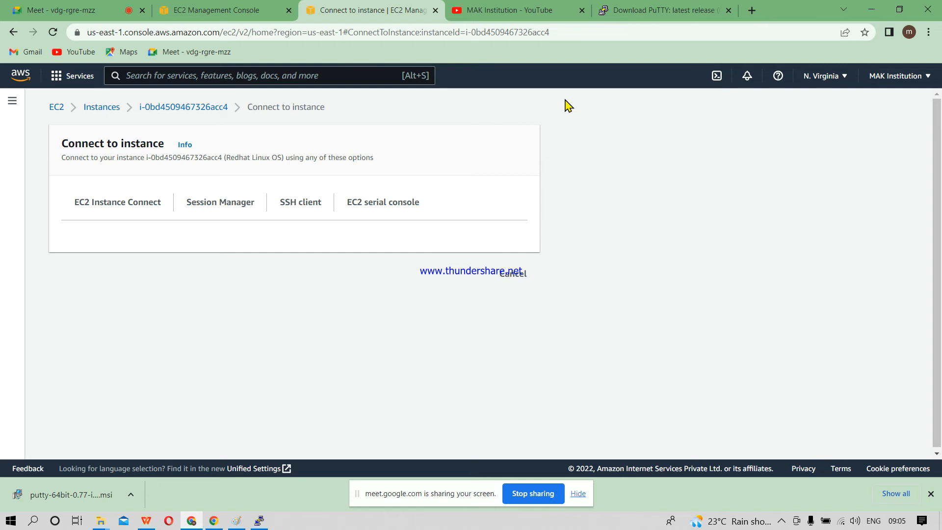
click(51, 35)
click(124, 203)
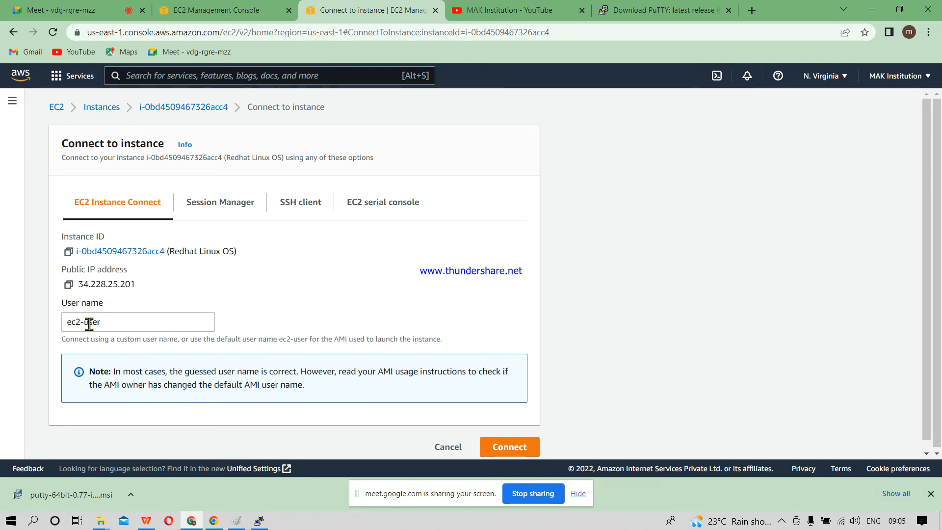
Step: Switch back to the PuTTY terminal, log in as ec2-user, and enter a few blank lines at the shell prompt
click(259, 520)
text(ec)
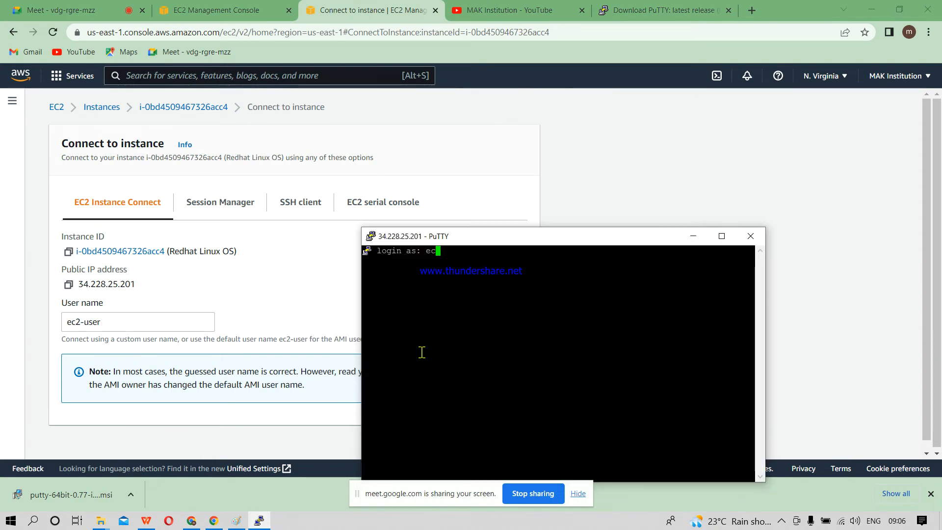
text(2-user)
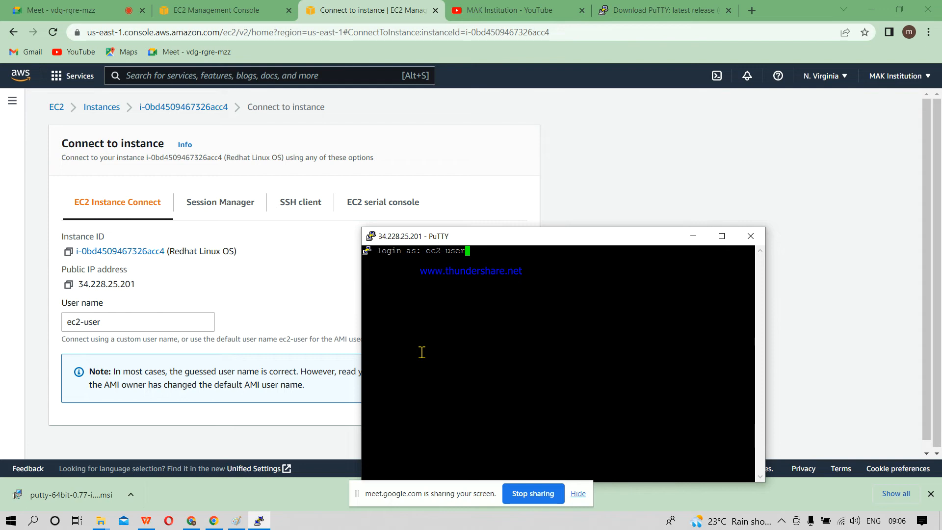
key(Return)
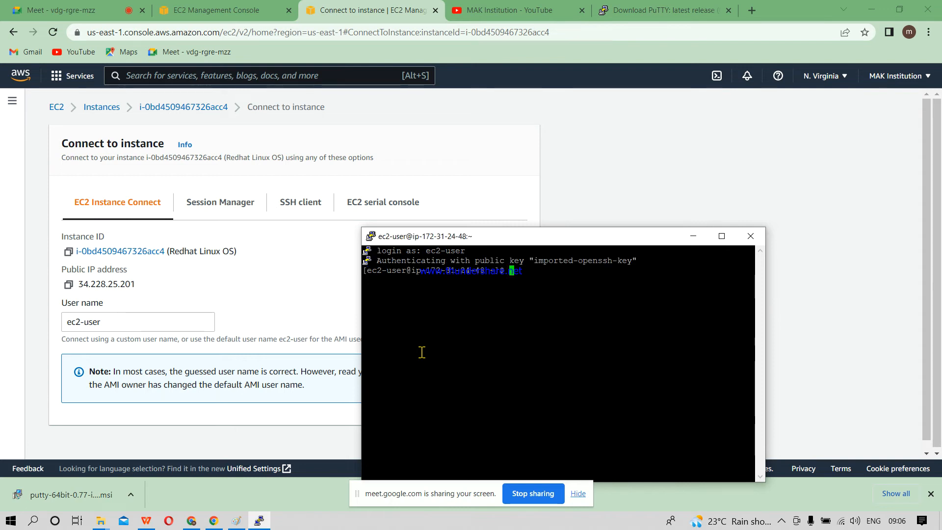
key(Return)
key(Return)
key(Return)
key(Return)
key(Return)
key(Return)
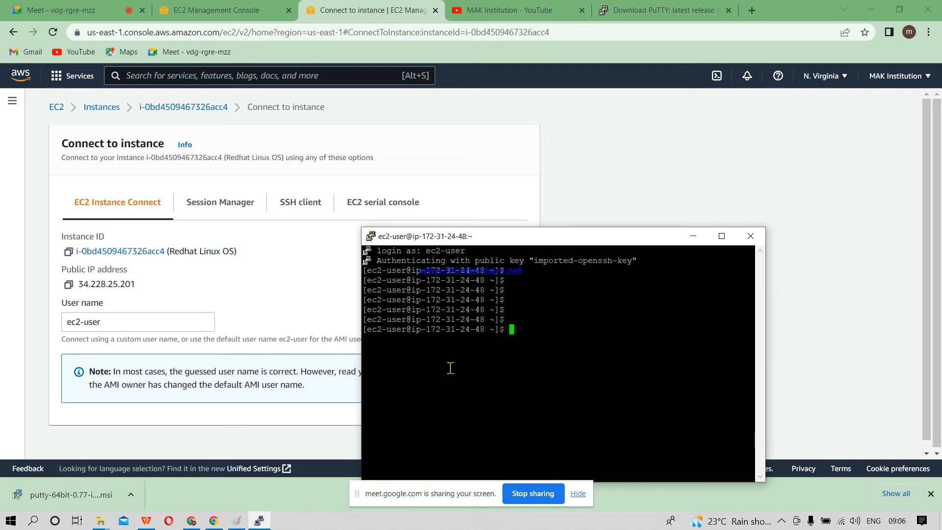
Step: Switch to the Paint diagram and add the text label M-1 above the AWS-Ec2 heading
click(235, 521)
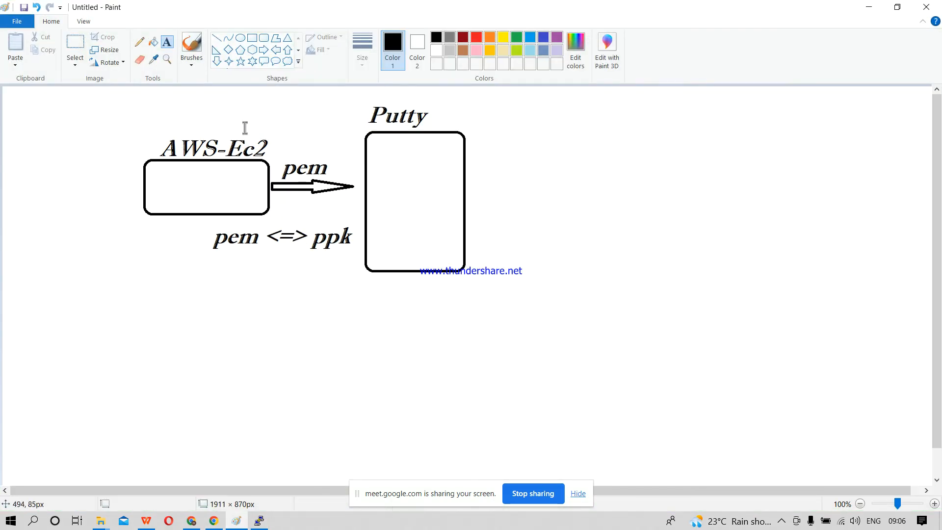
drag(249, 103, 365, 136)
text(M-1)
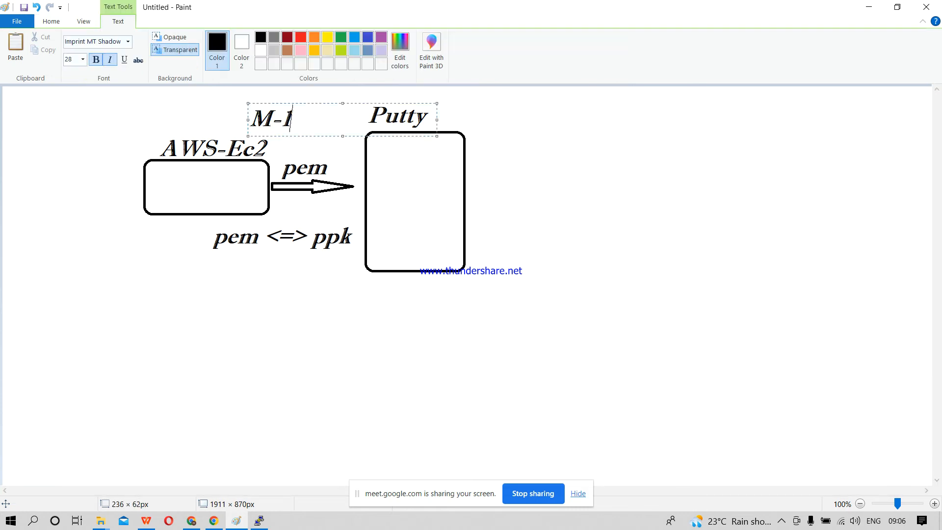
click(589, 212)
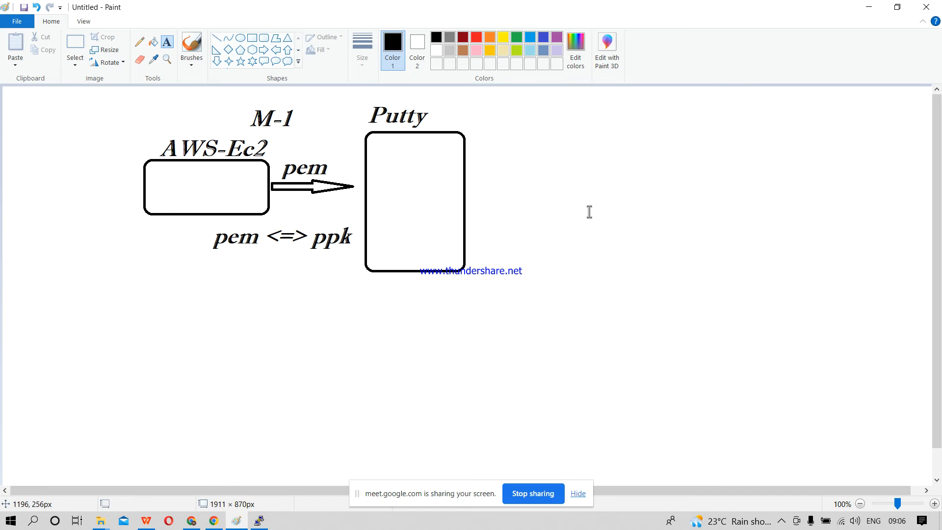
Step: Draw a wide rounded rectangle to the right of the Putty box and label it AWS-Ec2 above its upper edge
click(263, 37)
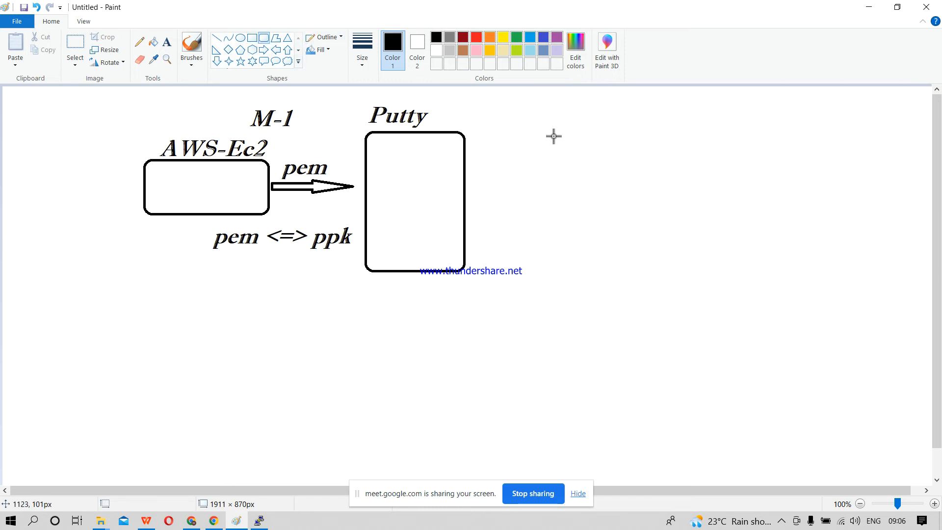
drag(556, 176, 679, 230)
click(785, 248)
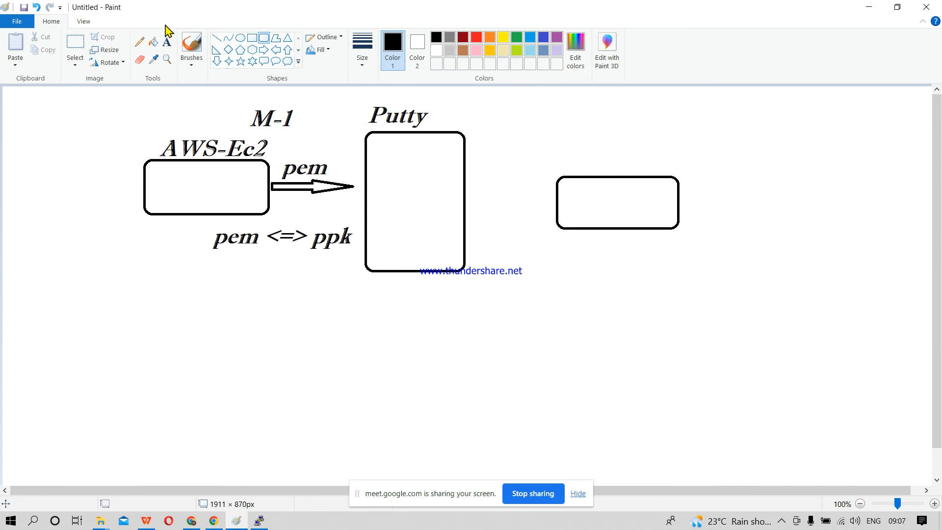
click(167, 42)
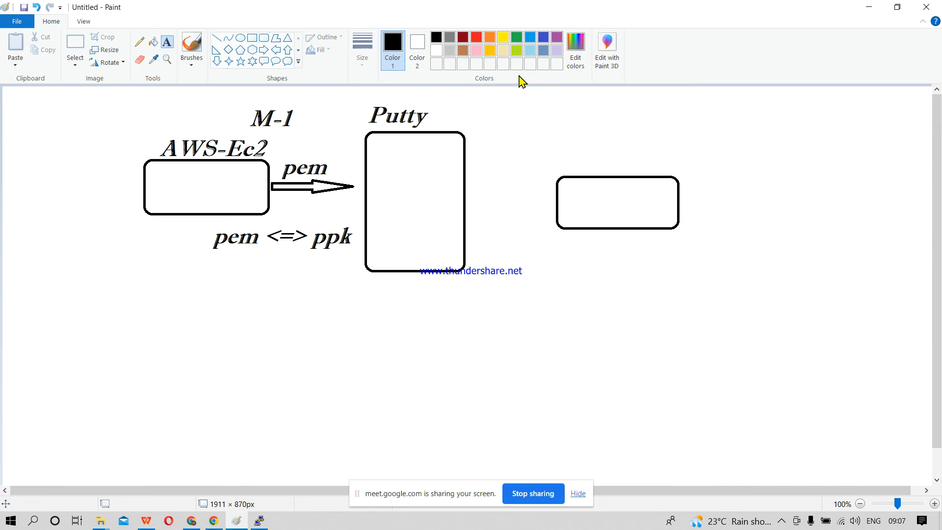
click(567, 147)
text(AWS-Ec2)
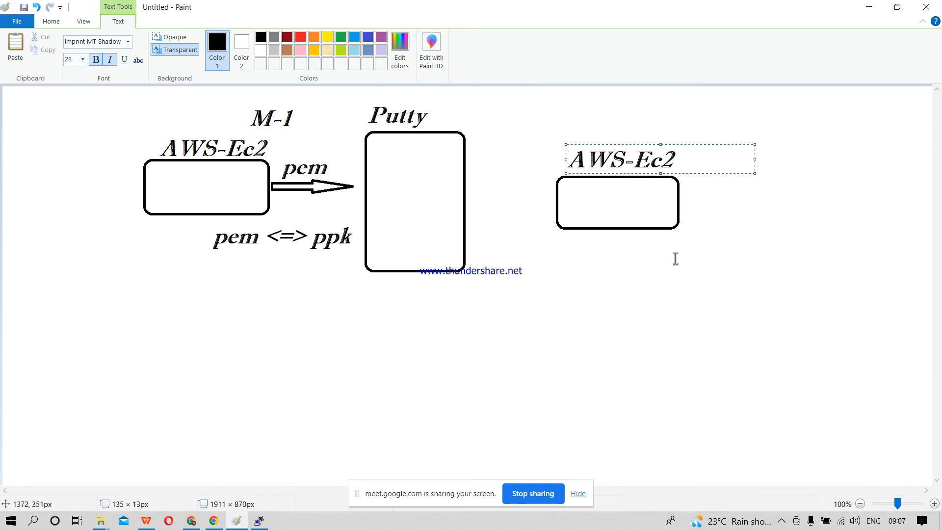
click(676, 259)
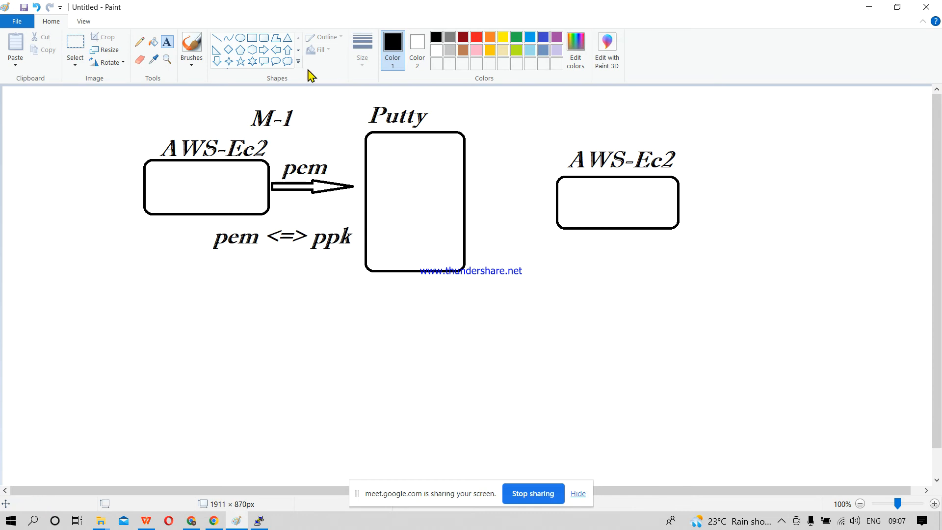
Step: Add a right arrow about 104 × 26 px from the new AWS-Ec2 box and a tall rounded rectangle beyond it
click(261, 51)
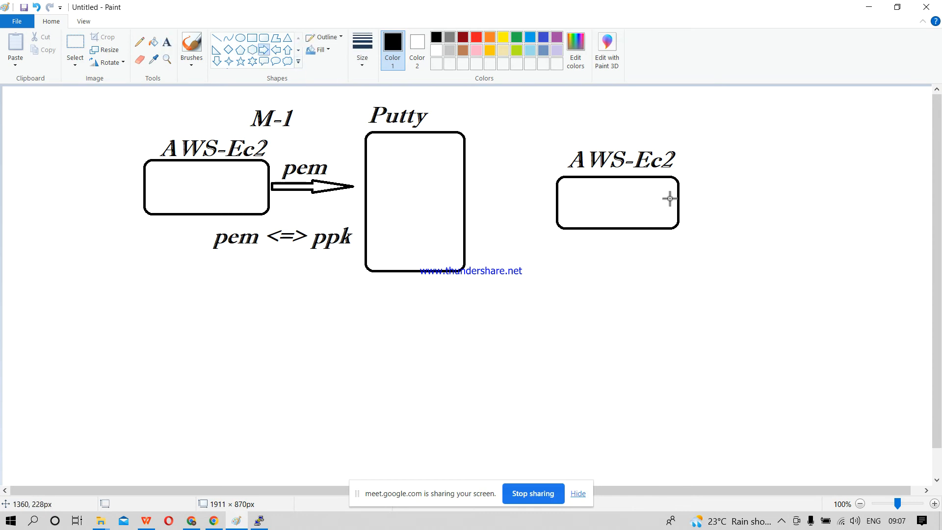
drag(682, 196, 733, 208)
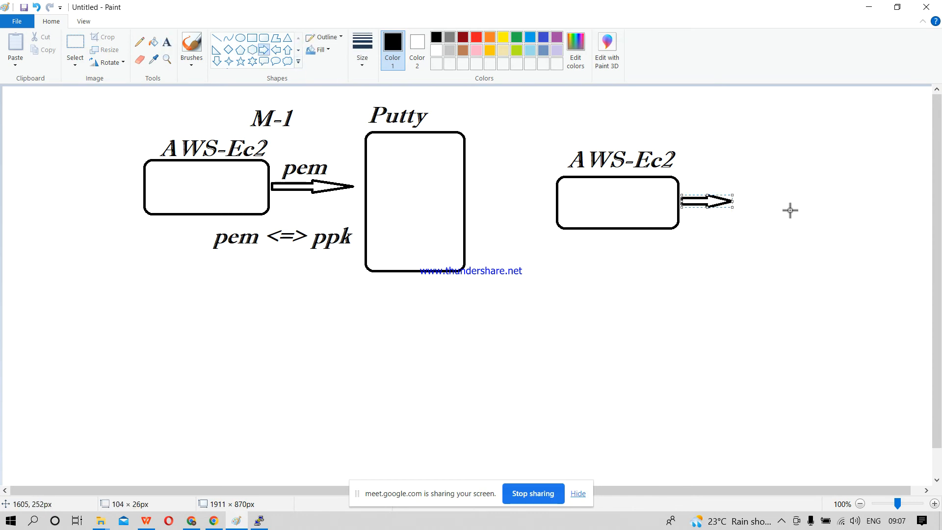
click(264, 37)
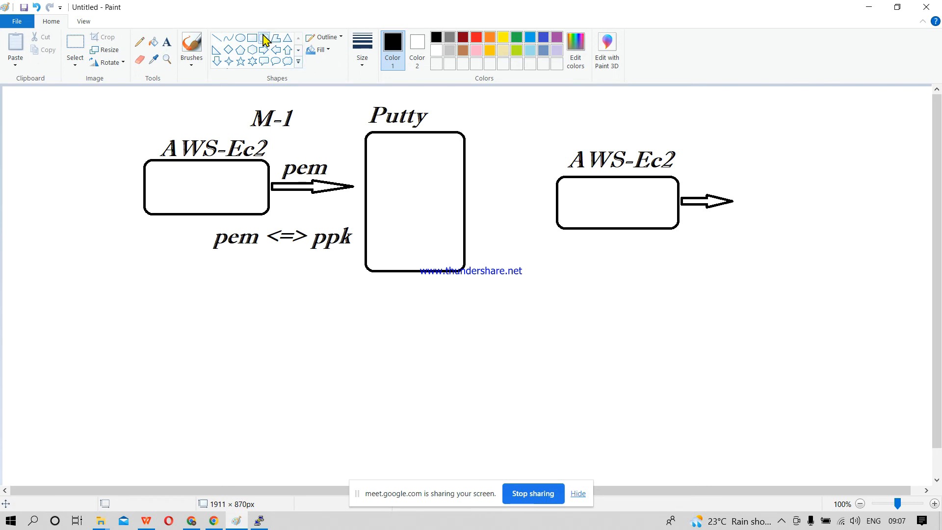
drag(771, 138, 871, 282)
click(908, 310)
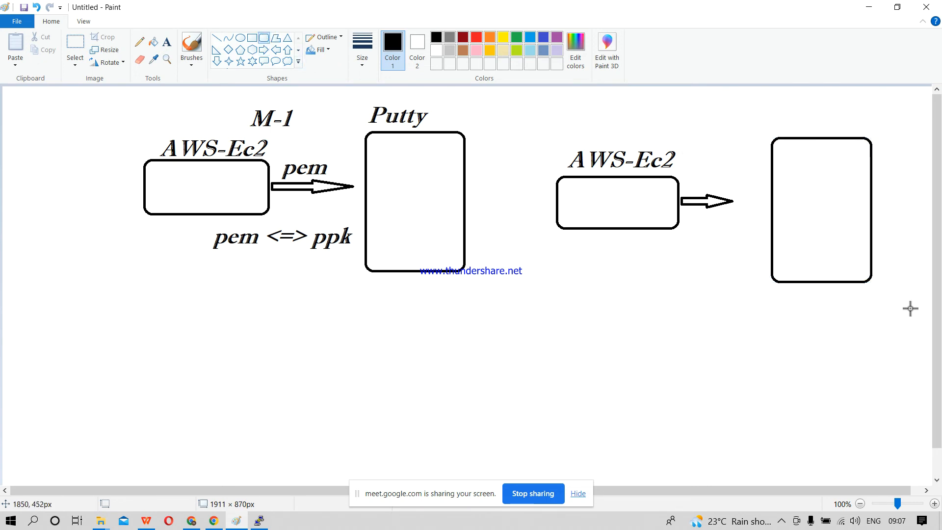
Step: Add the text label Mobaxteram above the new tall rounded rectangle
click(167, 43)
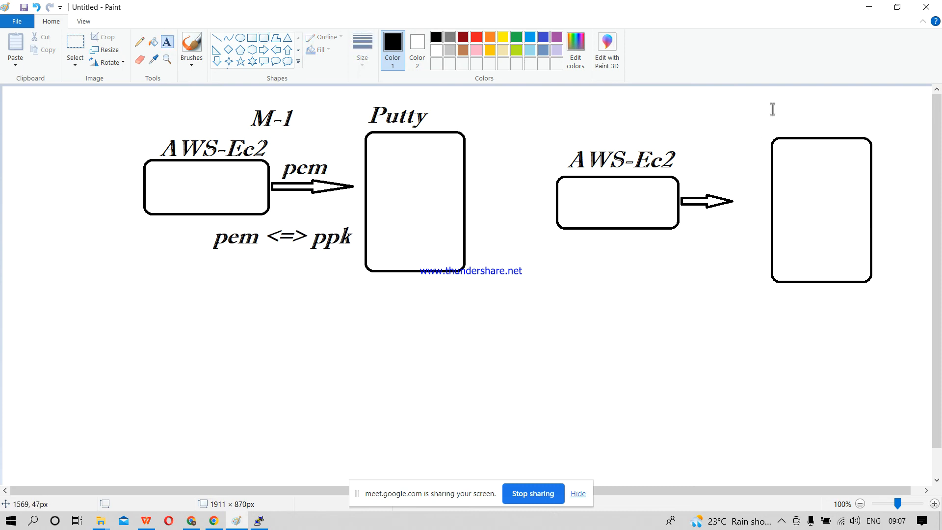
drag(771, 109, 862, 138)
text(Mob)
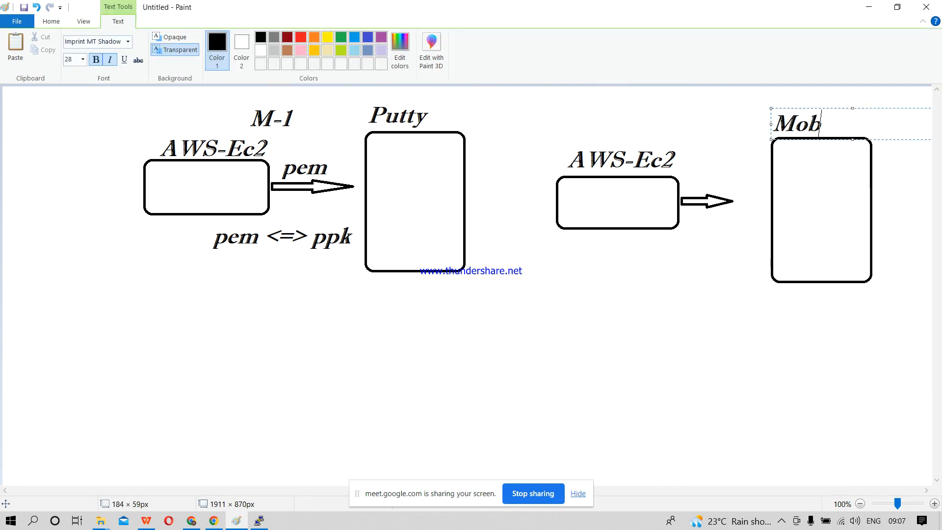
text(axter)
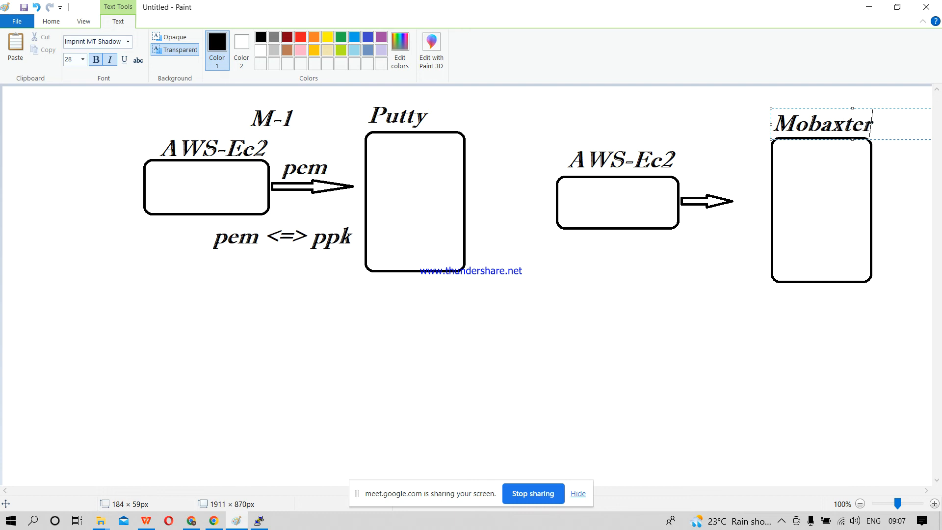
text(am)
click(759, 209)
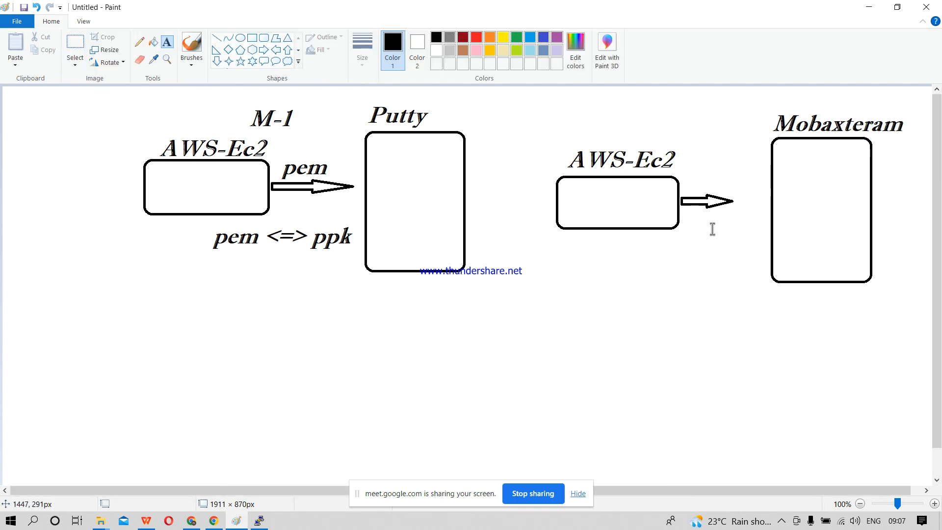
Step: Add the text label .pem above the arrow leading toward the Mobaxteram box
drag(706, 178, 741, 180)
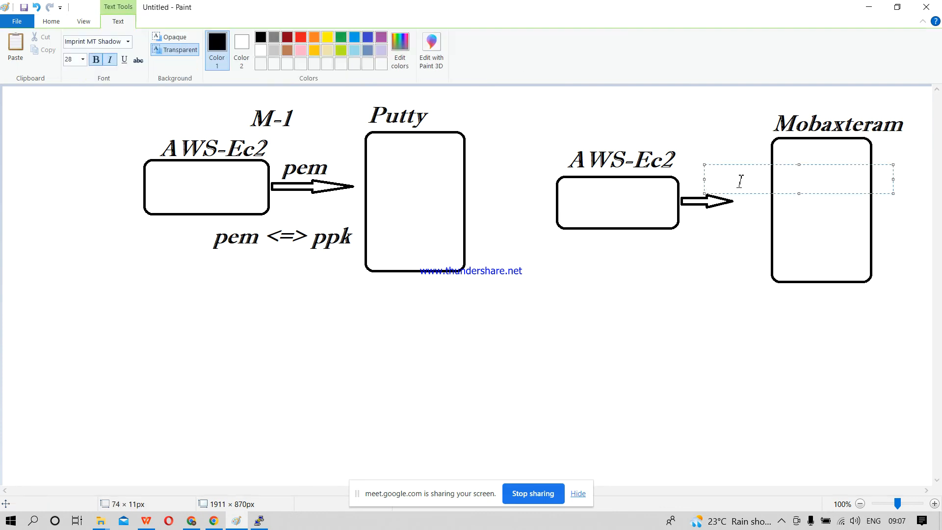
text(.pem)
click(680, 240)
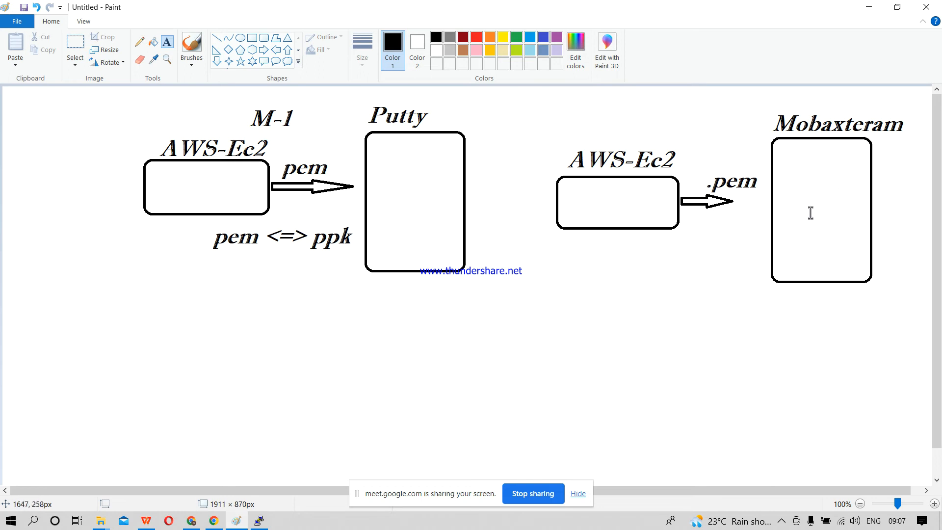
Step: Minimize Paint to return to Chrome, open Google in a new tab, and search for mobaxterm
click(869, 7)
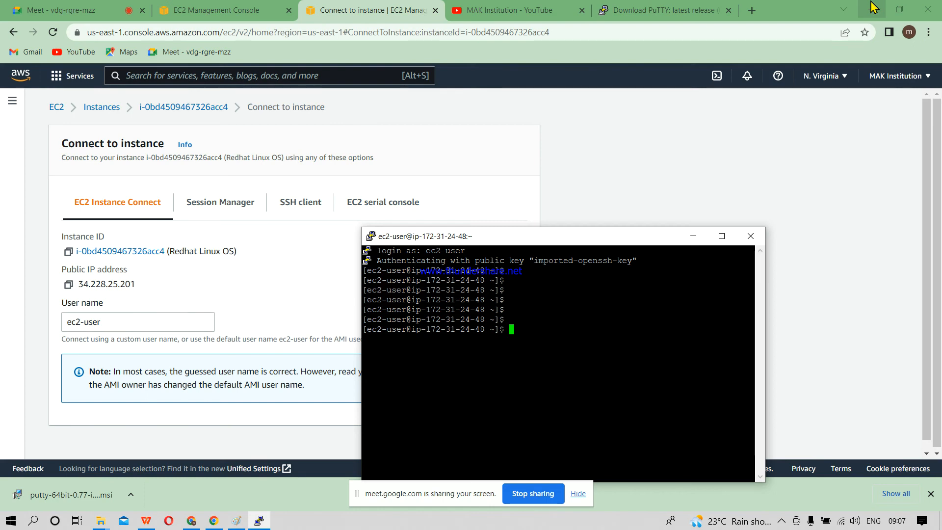
click(749, 11)
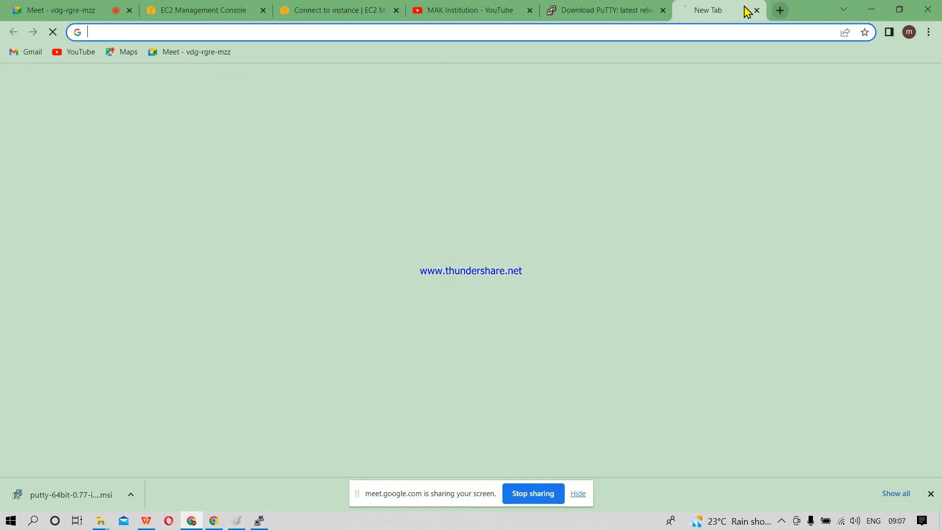
text(go)
key(Return)
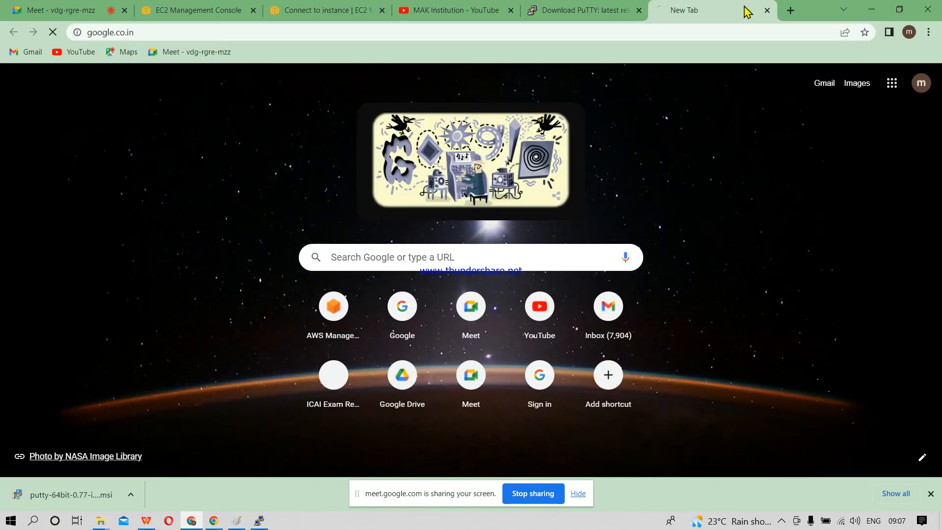
text(mobax)
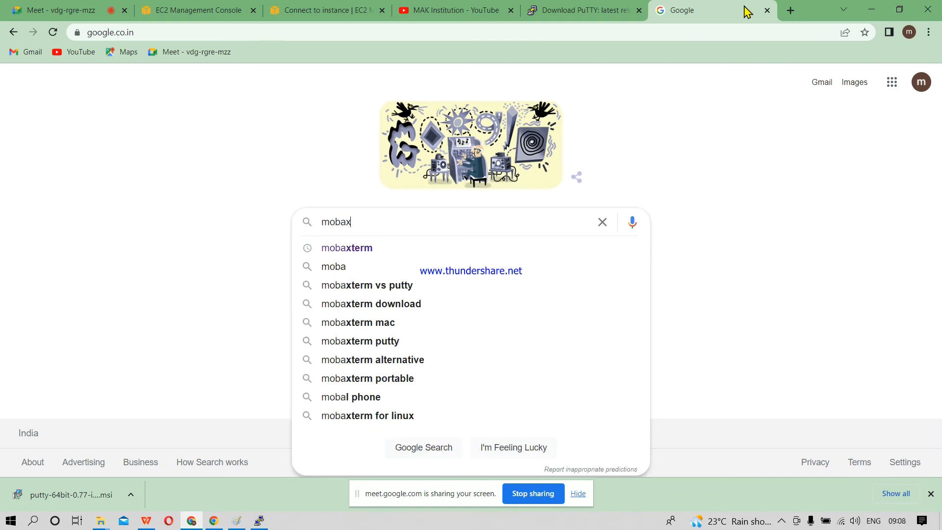
key(Down)
key(Return)
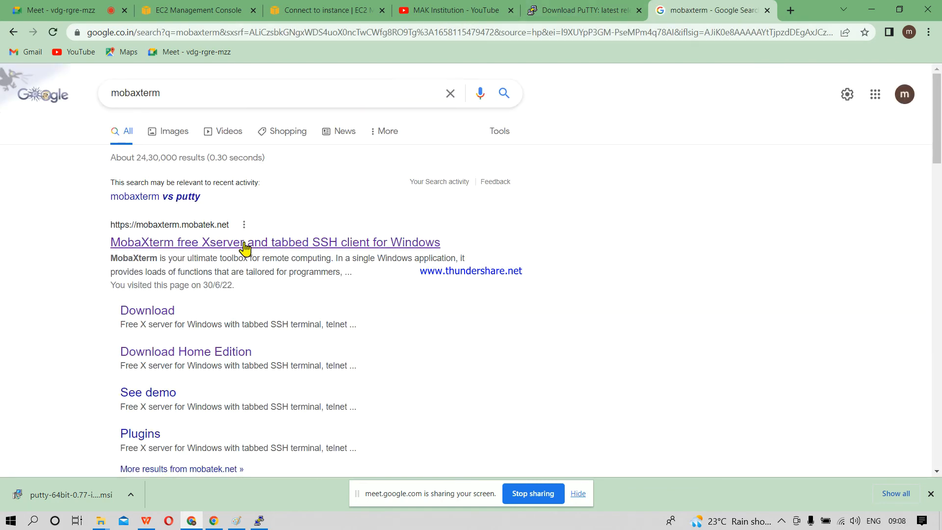
Step: Open the MobaXterm download page from the search results and download the free Home Edition v22.1 as the portable edition
click(162, 315)
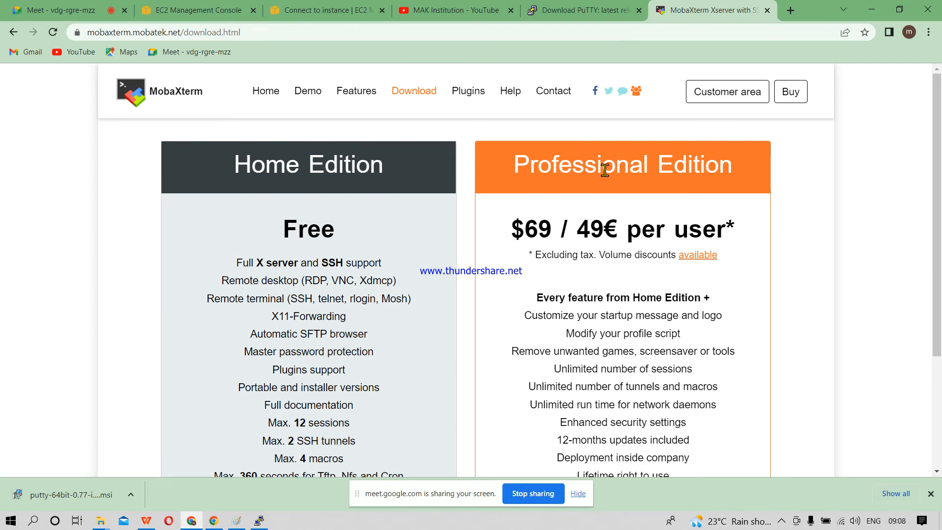
scroll(605, 170, down, 4)
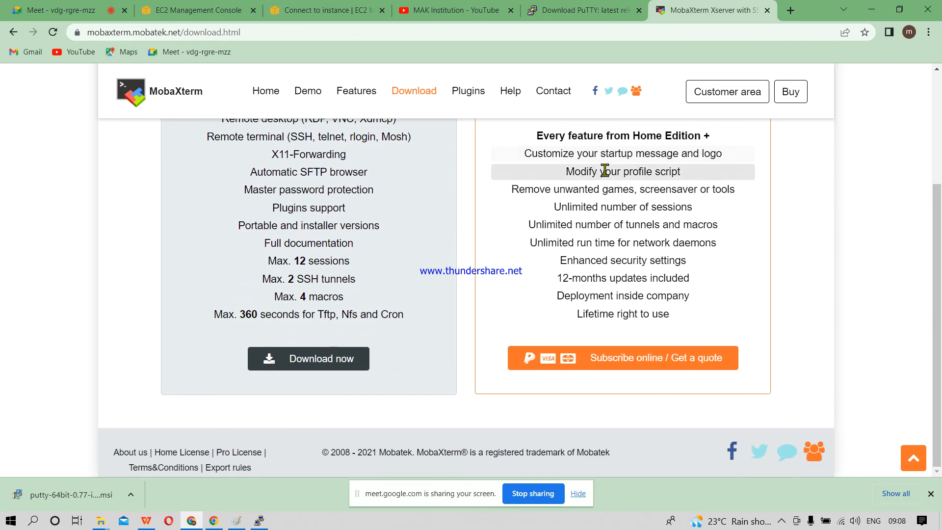
click(312, 362)
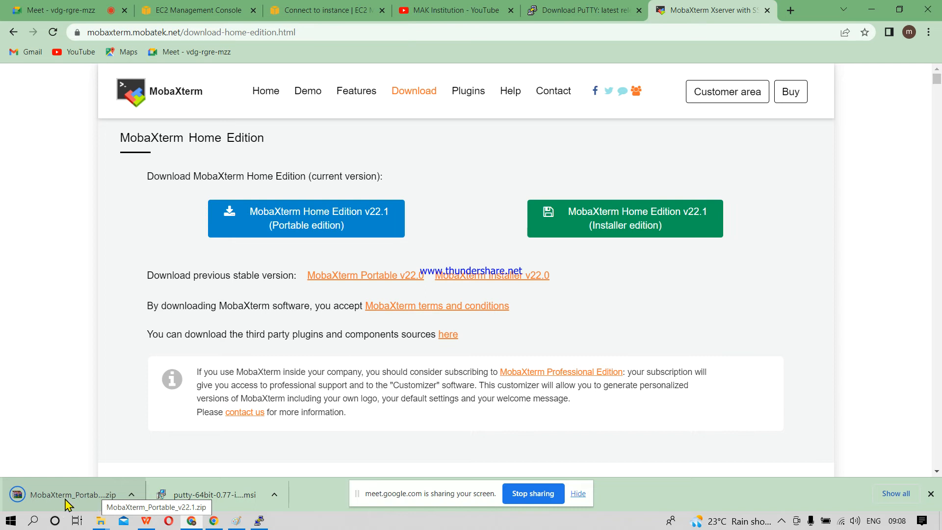
Step: Set the MobaXterm portable zip to open when downloaded, dismiss the WinRAR licence notice, and close the archive after viewing it
click(132, 494)
click(153, 453)
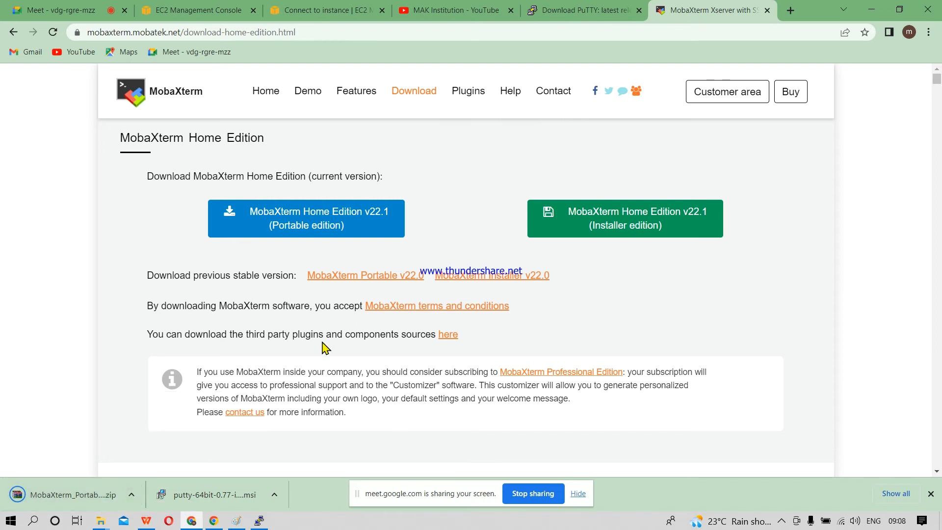
click(132, 497)
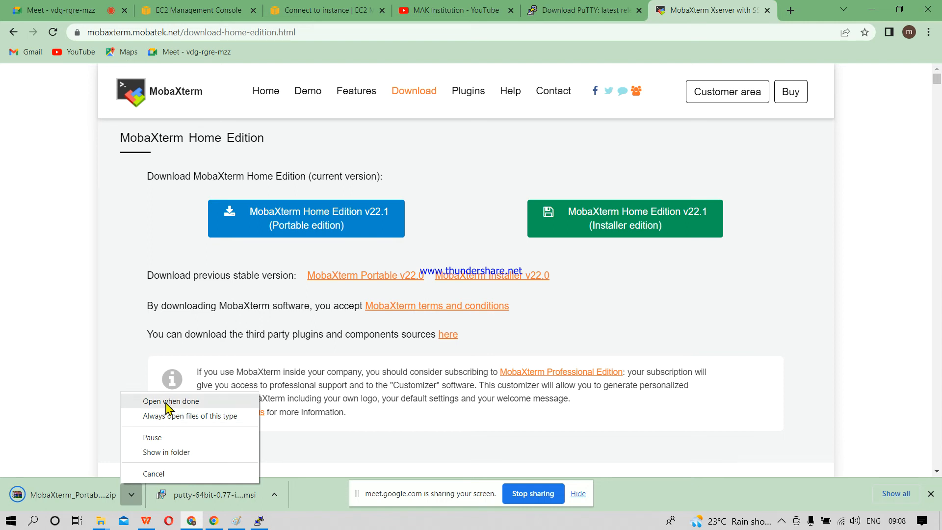
click(172, 401)
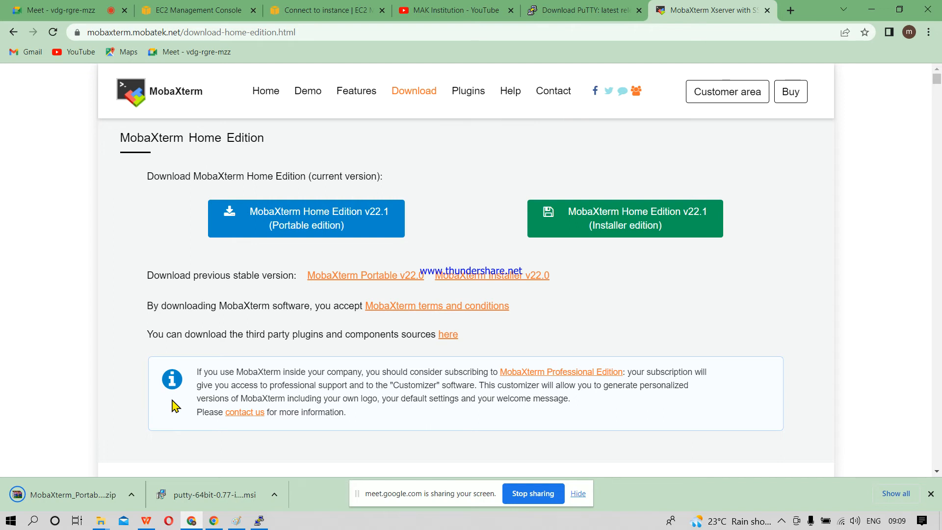
click(100, 521)
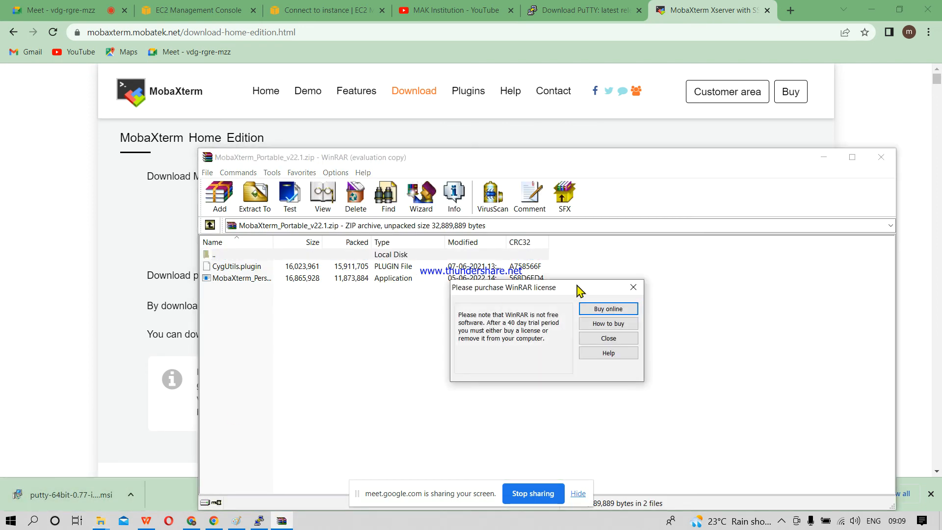
click(608, 339)
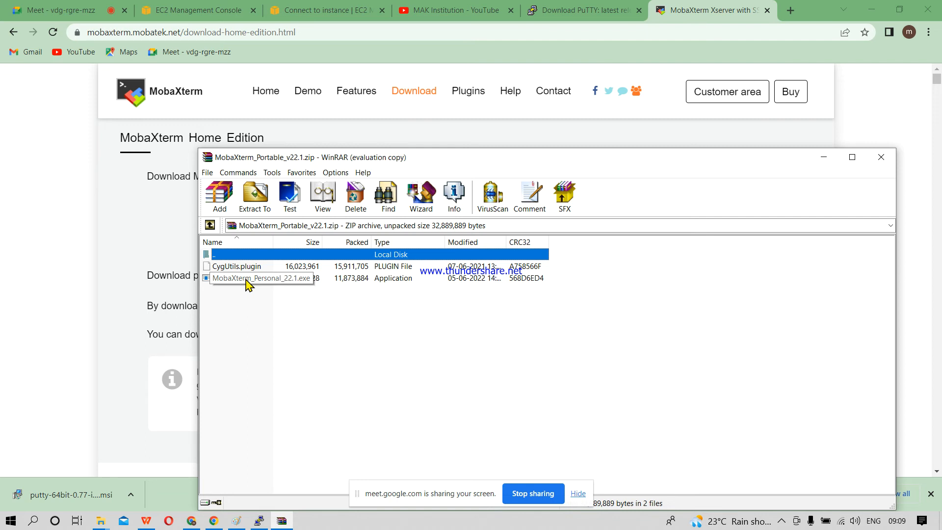
click(882, 158)
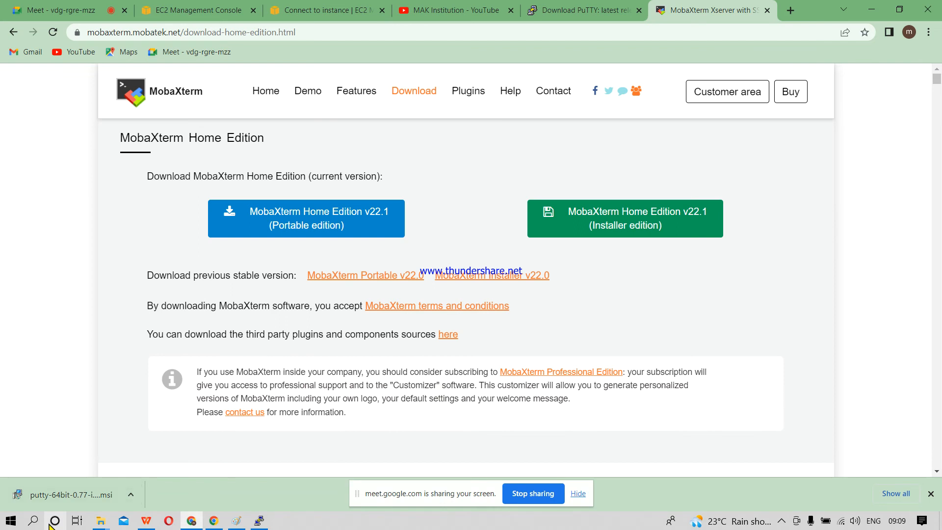
Step: Search Windows for moba, launch MobaXterm_Personal_21.0.exe, and maximize its window
click(33, 521)
text(mobax)
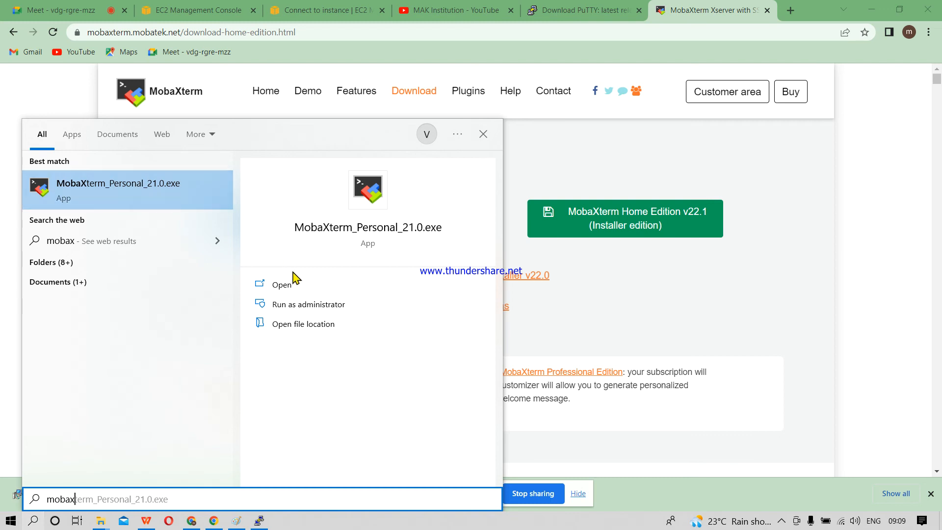
click(290, 291)
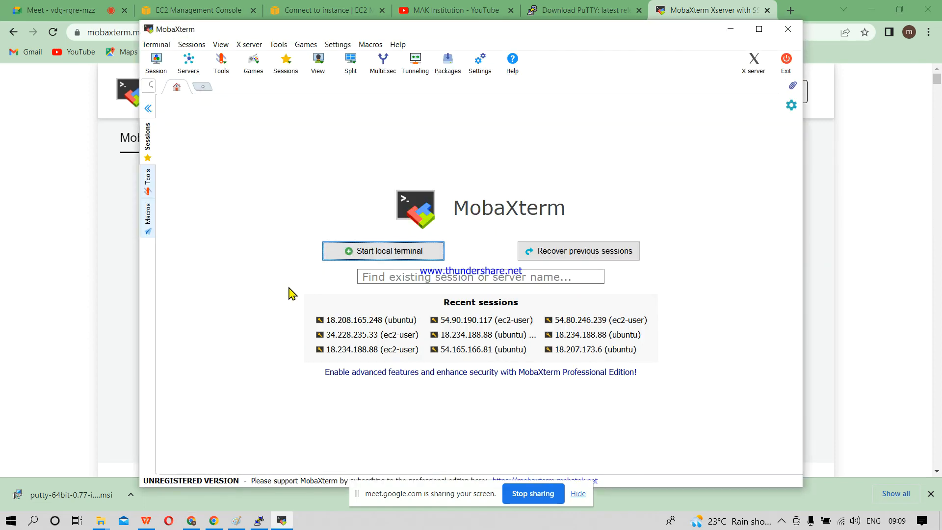
click(759, 34)
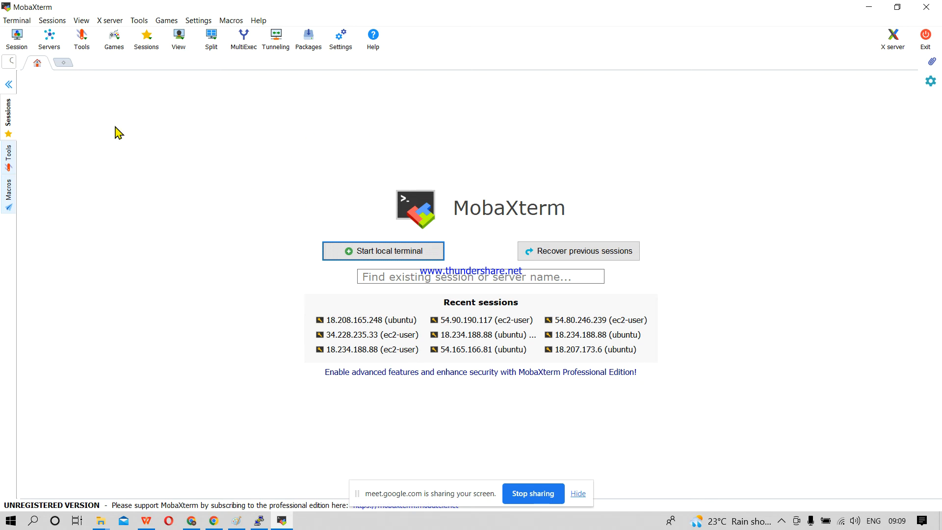
Step: Open the settings for a new SSH session, switch to Chrome, and copy the running Redhat Linux OS instance's public IPv4 address
click(17, 39)
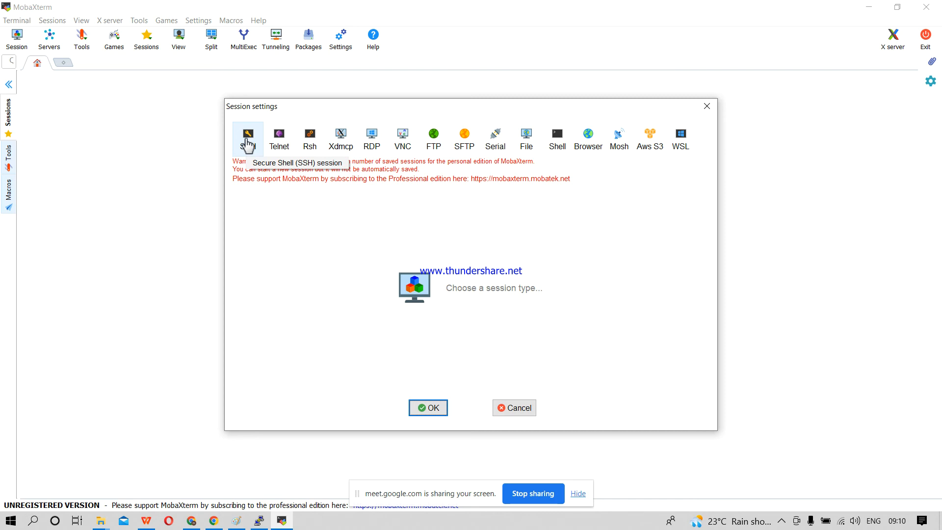
click(248, 145)
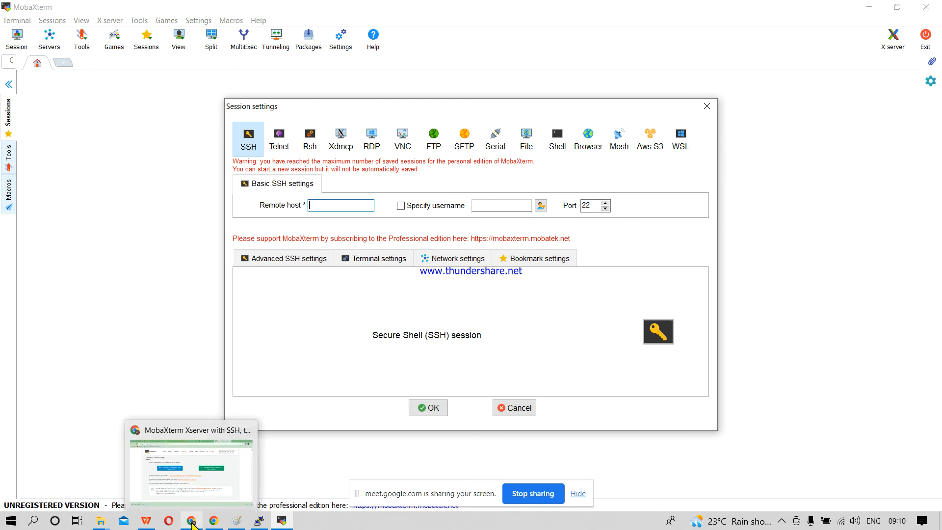
click(193, 525)
click(186, 7)
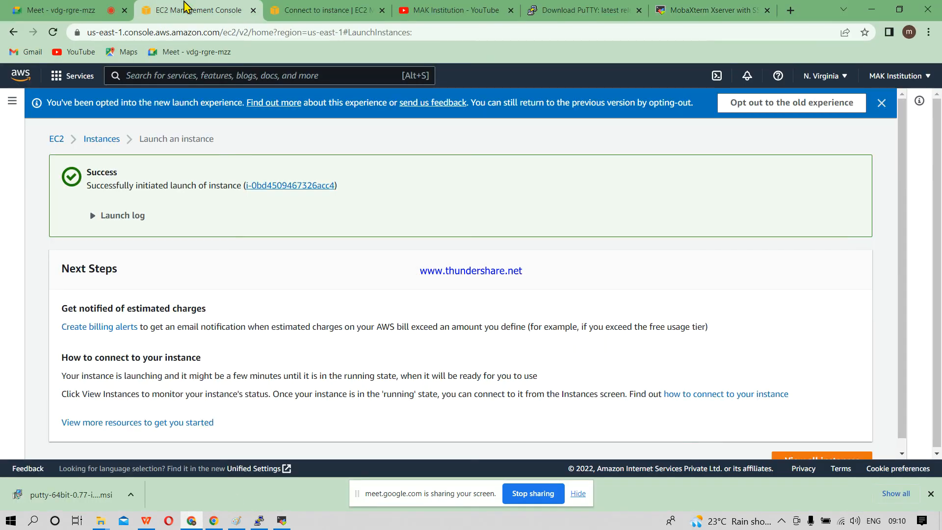
click(296, 9)
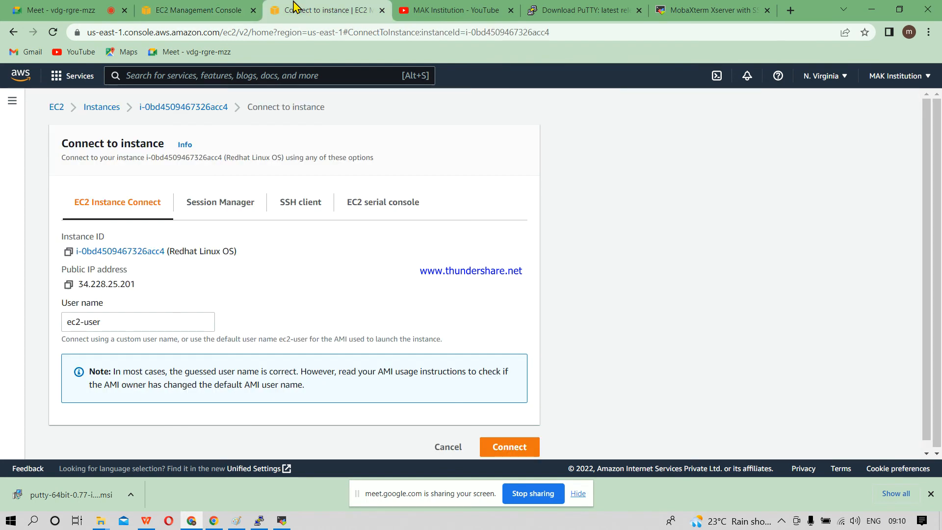
click(103, 108)
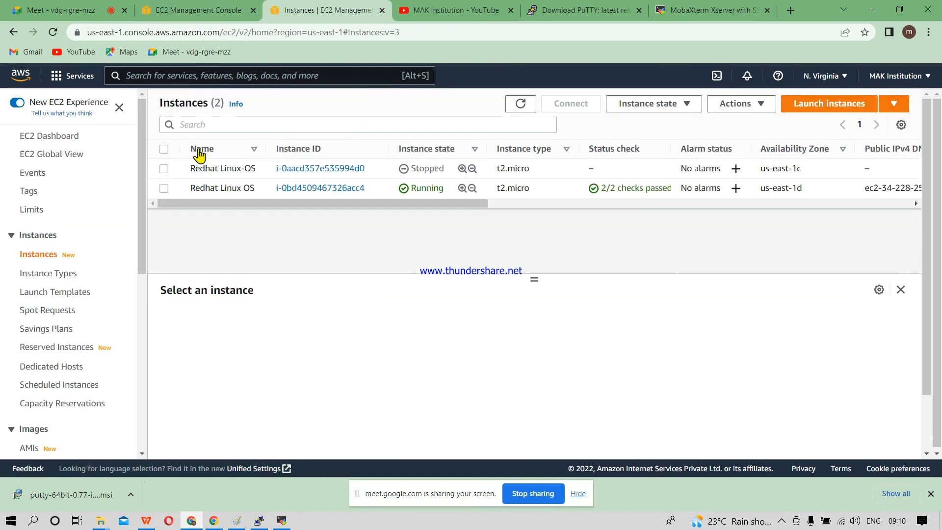
click(165, 189)
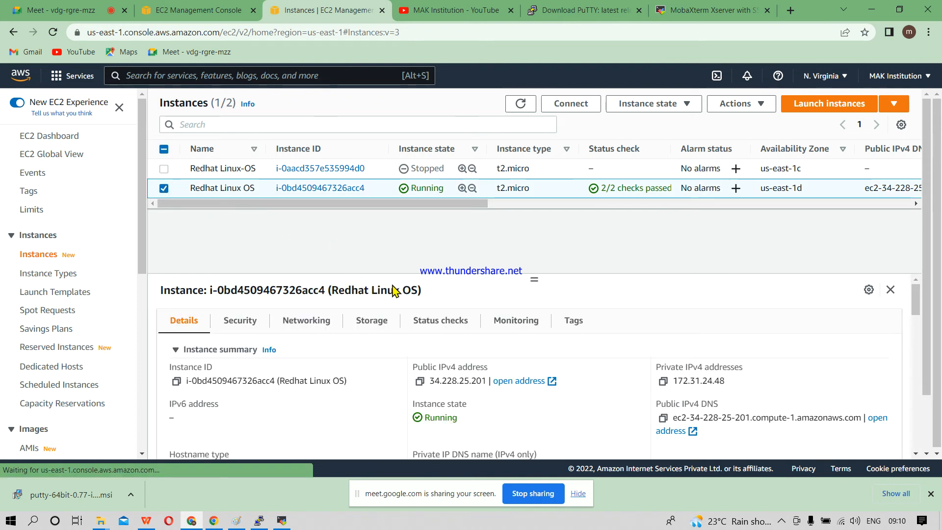
click(420, 381)
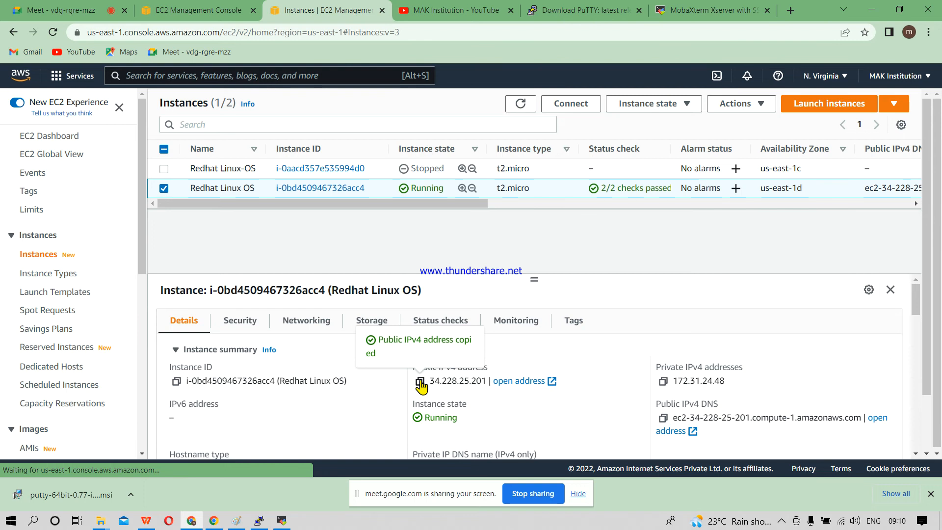
Step: Return to MobaXterm, set the SSH session's remote host to 34.228.25.201, and specify the username ec2-user
click(873, 7)
click(328, 205)
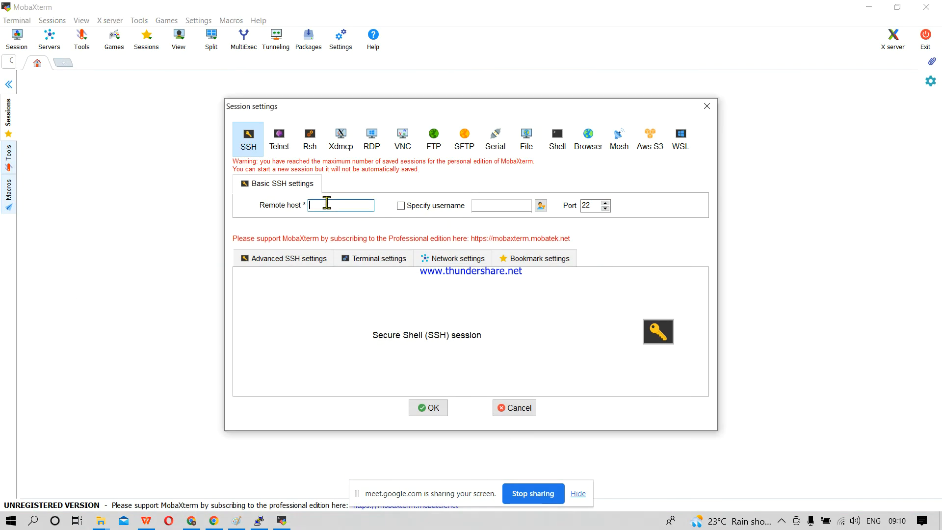
key(ctrl+v)
click(413, 210)
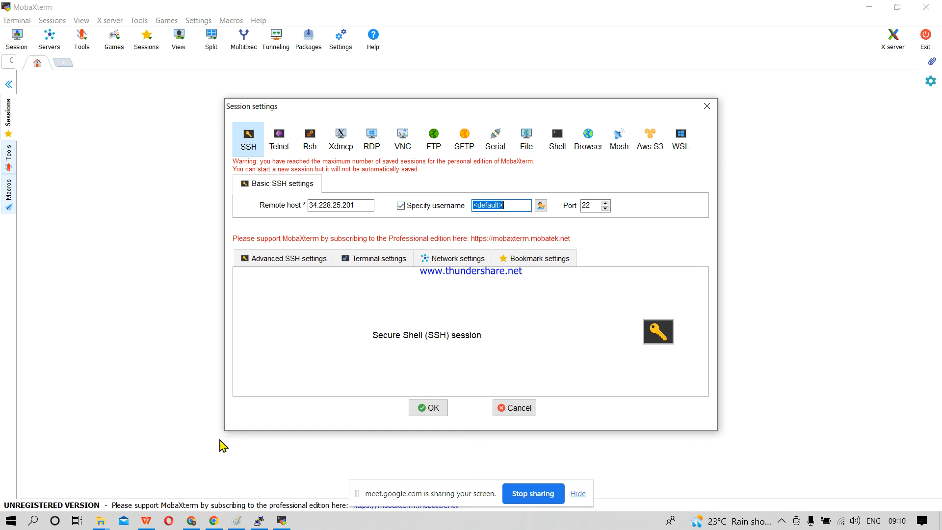
text(ec2-user)
Step: Enable private key use in the advanced SSH settings and choose the Nvirginia key file from the Keys-AWS folder
click(281, 262)
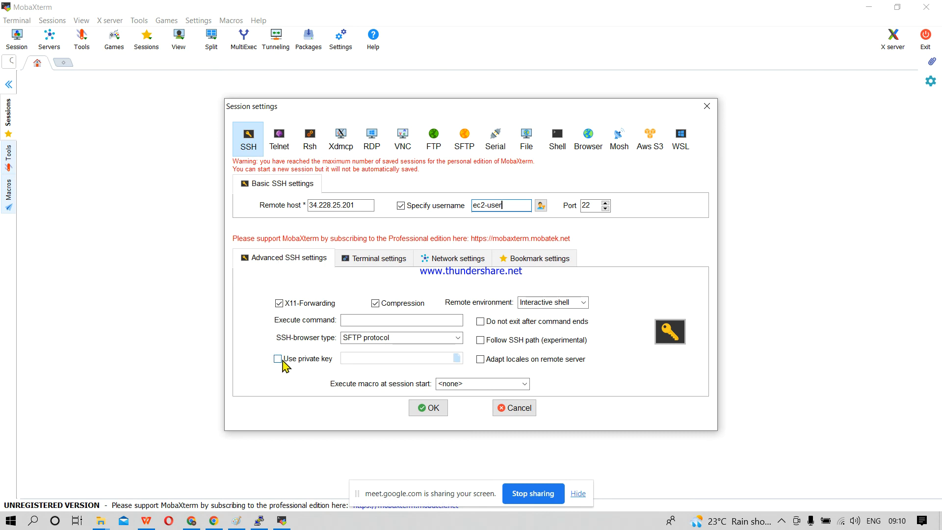
click(282, 360)
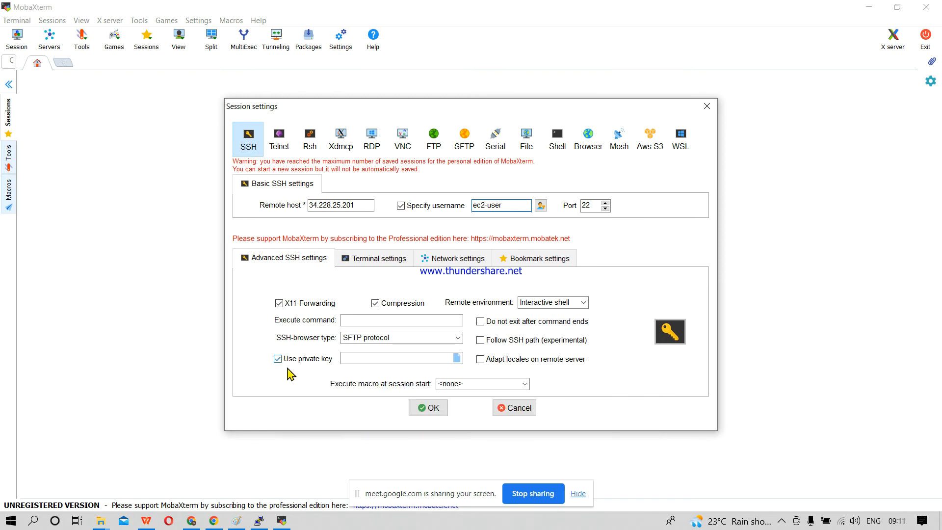
click(457, 358)
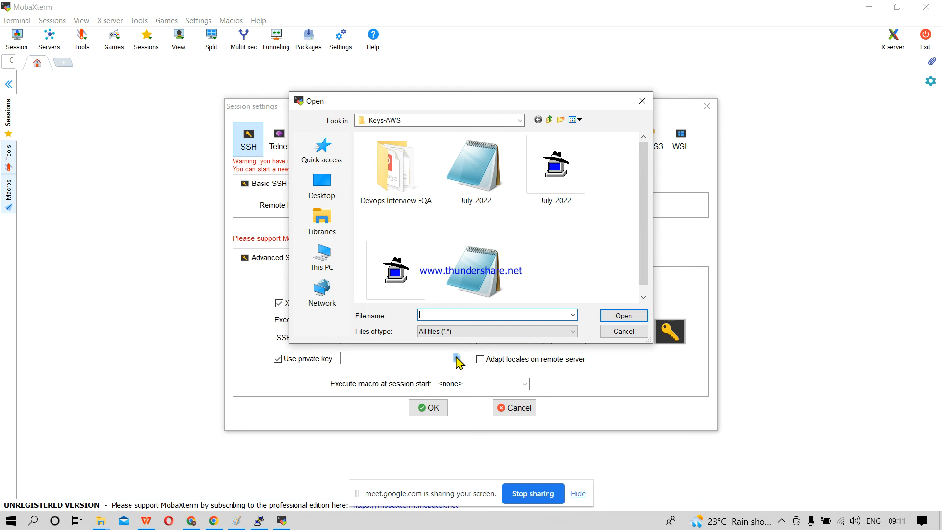
drag(646, 247, 646, 288)
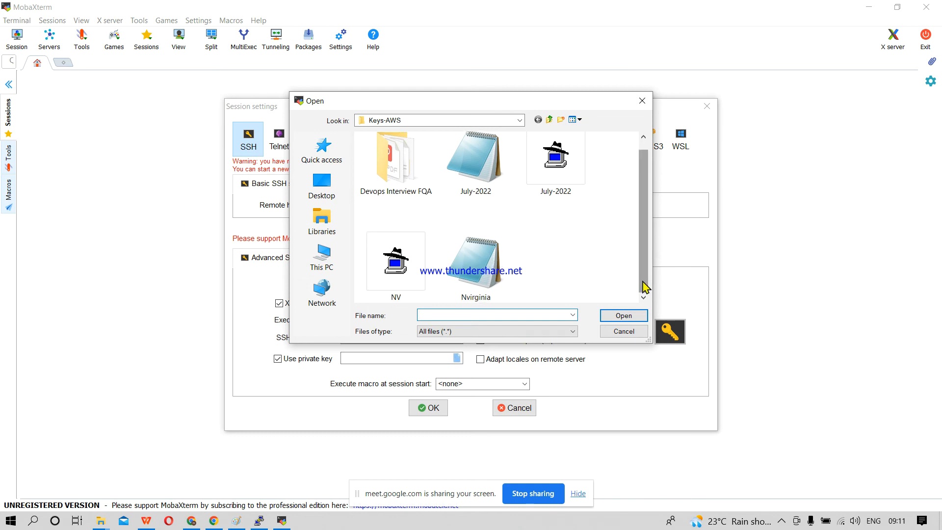
double_click(470, 271)
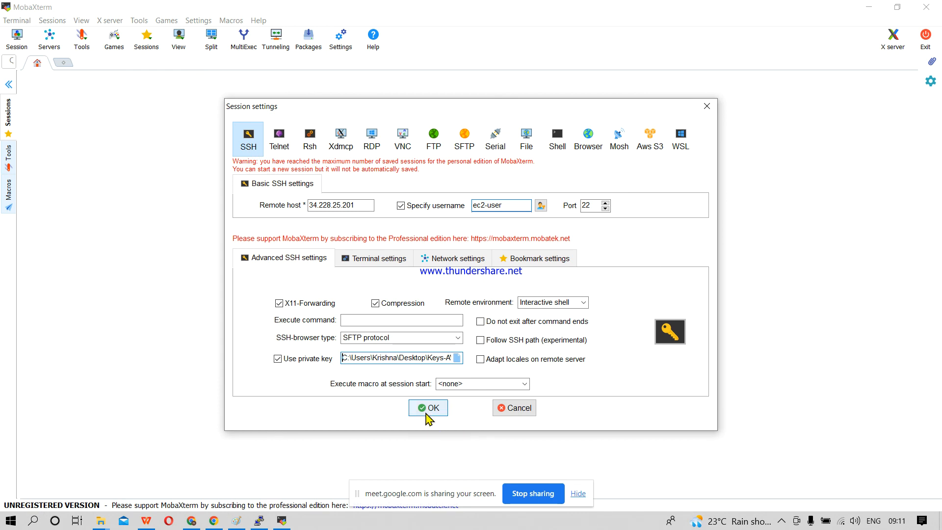
Step: Connect to the instance with the configured SSH session and enter a few blank lines at its shell prompt
click(427, 412)
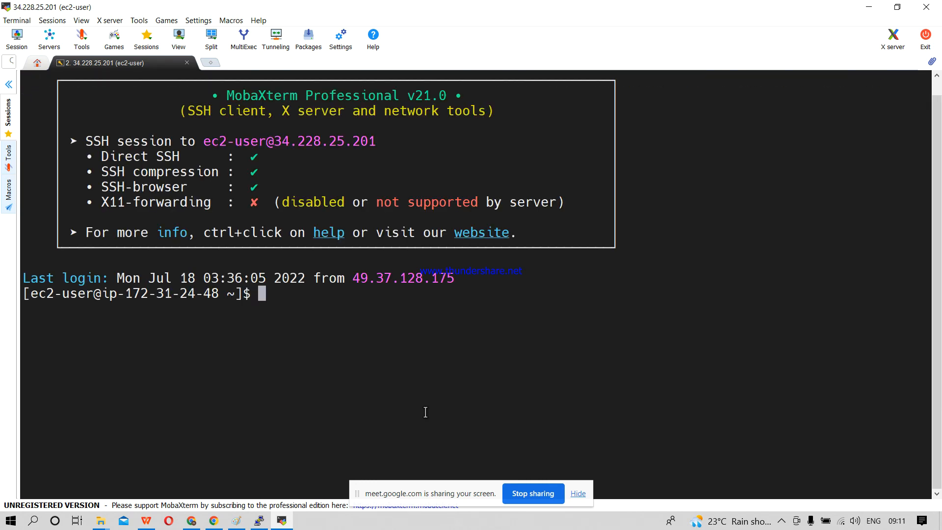
key(Return)
key(Return)
key(Return)
key(Return)
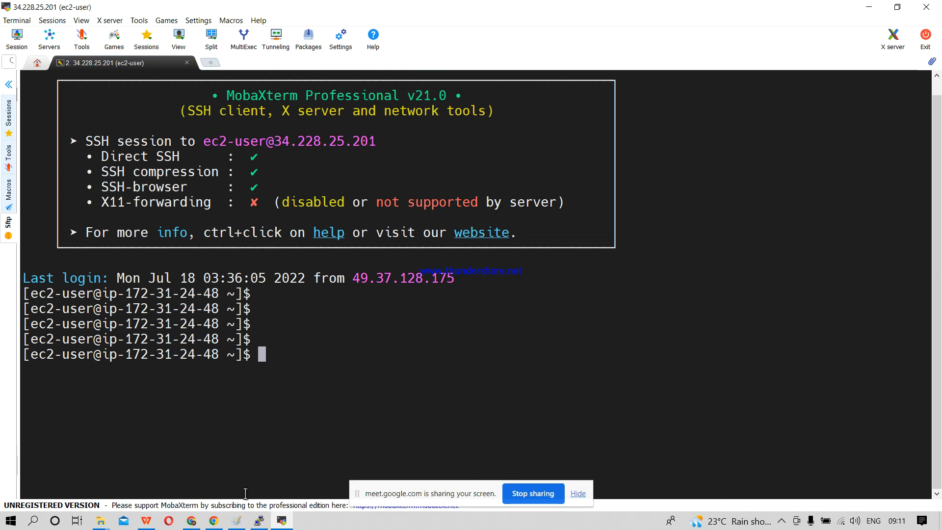
Step: Switch to Paint to review the diagram of the PuTTY and MobaXterm connection methods
mouse_move(260, 524)
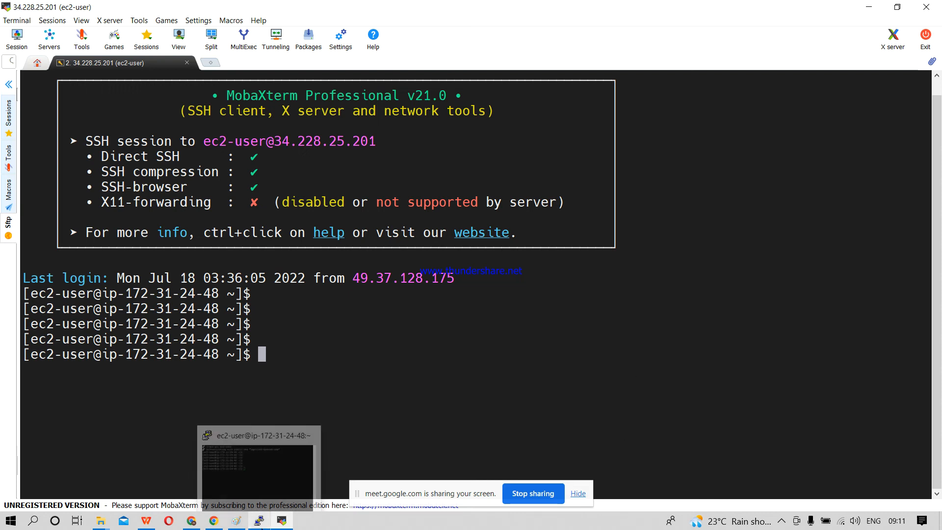
click(236, 521)
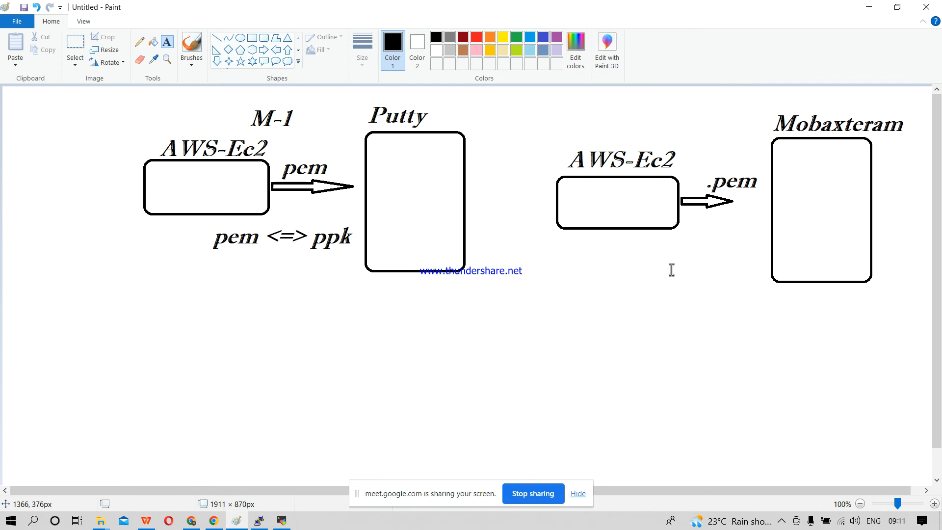